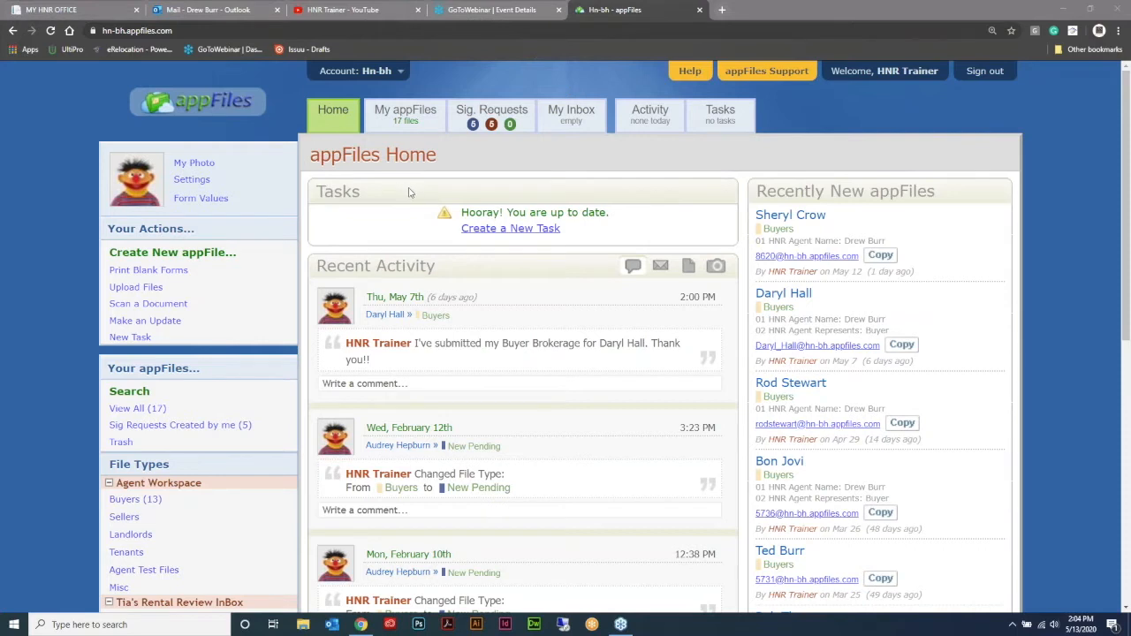
Step: Open the email footer page in the user settings and review the current footer and its update instructions
{"action": "left_click", "coordinate": [192, 179]}
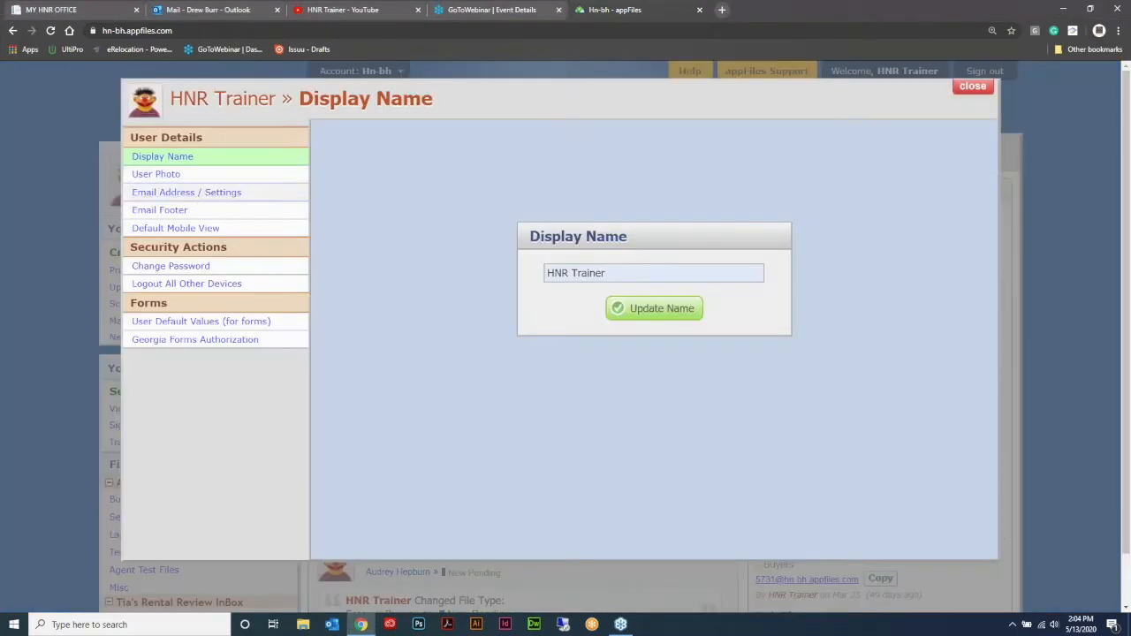
{"action": "left_click", "coordinate": [177, 214]}
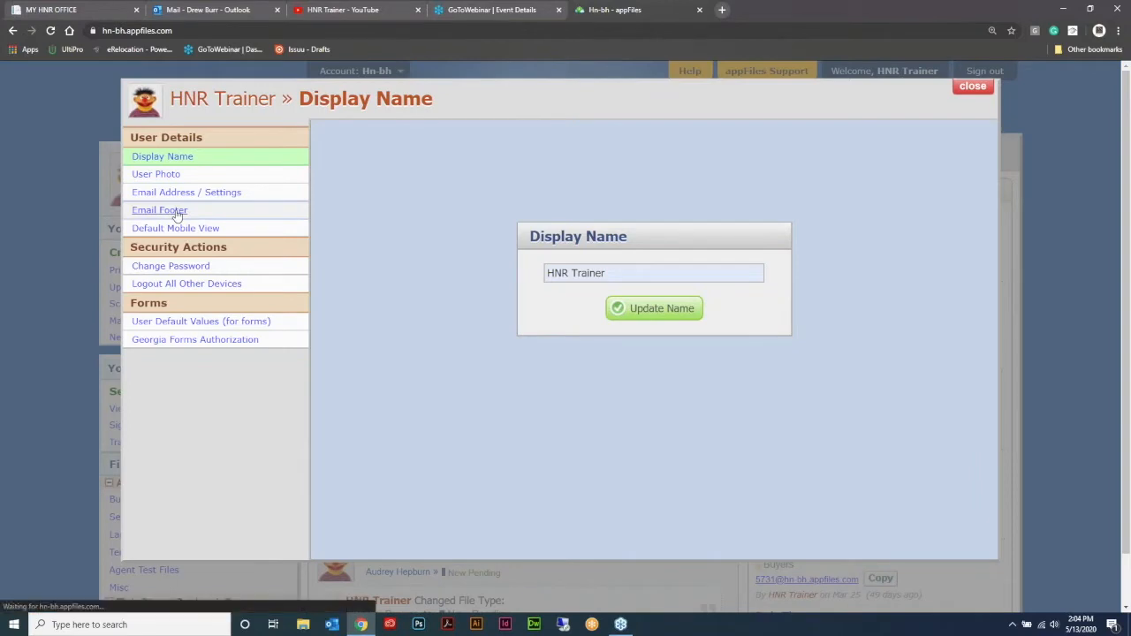
{"action": "scroll", "coordinate": [707, 301], "scroll_direction": "down", "scroll_amount": 2}
{"action": "scroll", "coordinate": [723, 309], "scroll_direction": "up", "scroll_amount": 2}
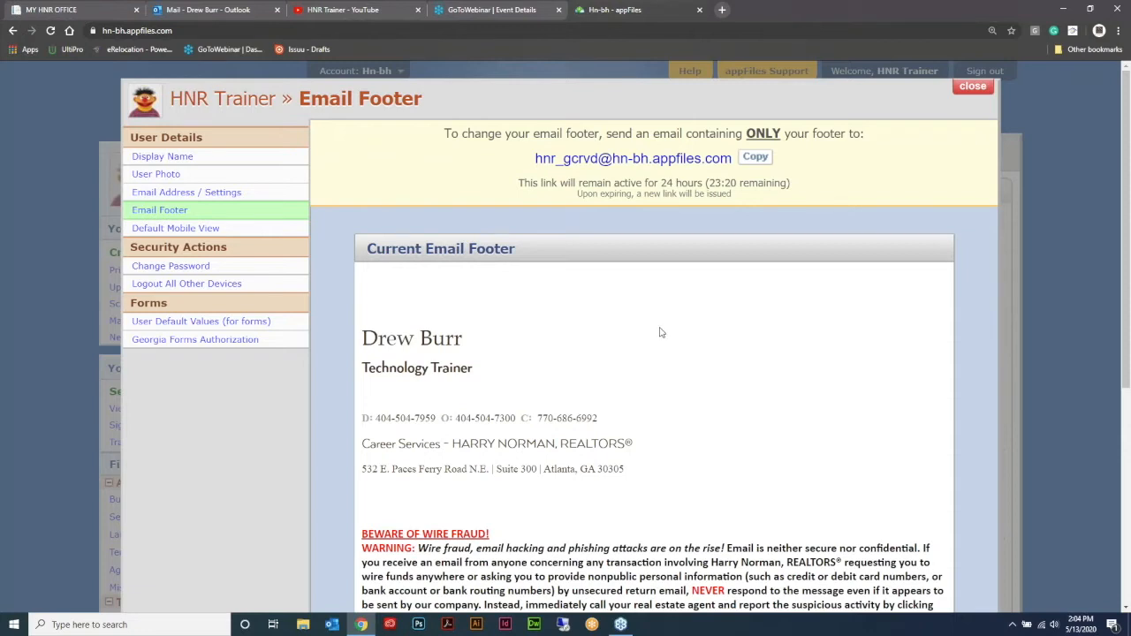
{"action": "scroll", "coordinate": [661, 333], "scroll_direction": "down", "scroll_amount": 3}
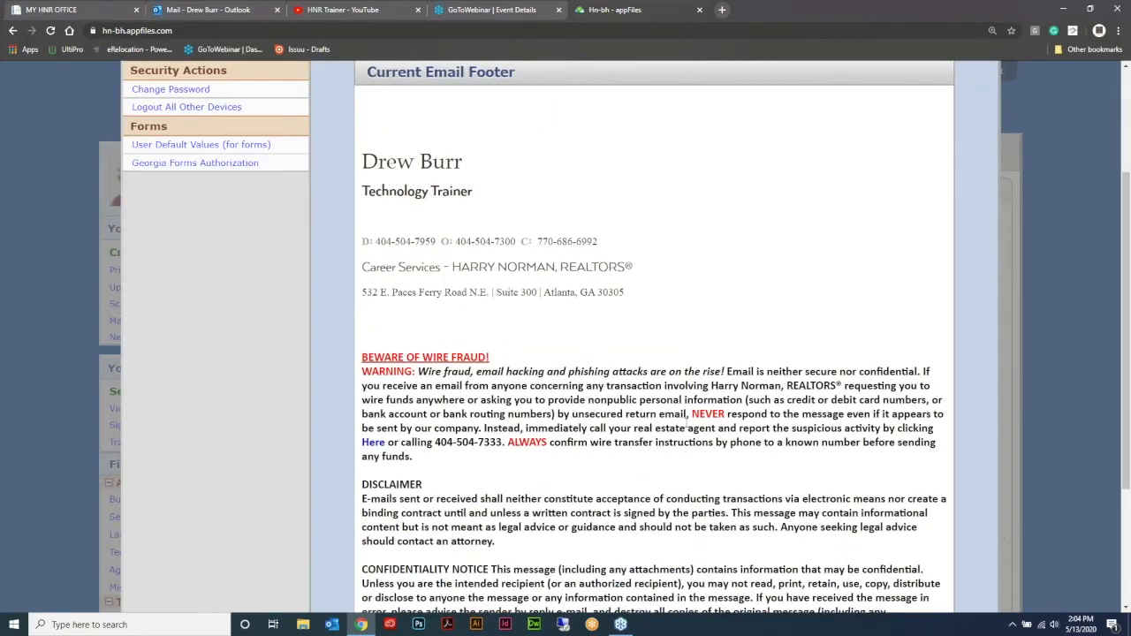
{"action": "scroll", "coordinate": [673, 320], "scroll_direction": "down", "scroll_amount": 2}
{"action": "scroll", "coordinate": [694, 367], "scroll_direction": "up", "scroll_amount": 5}
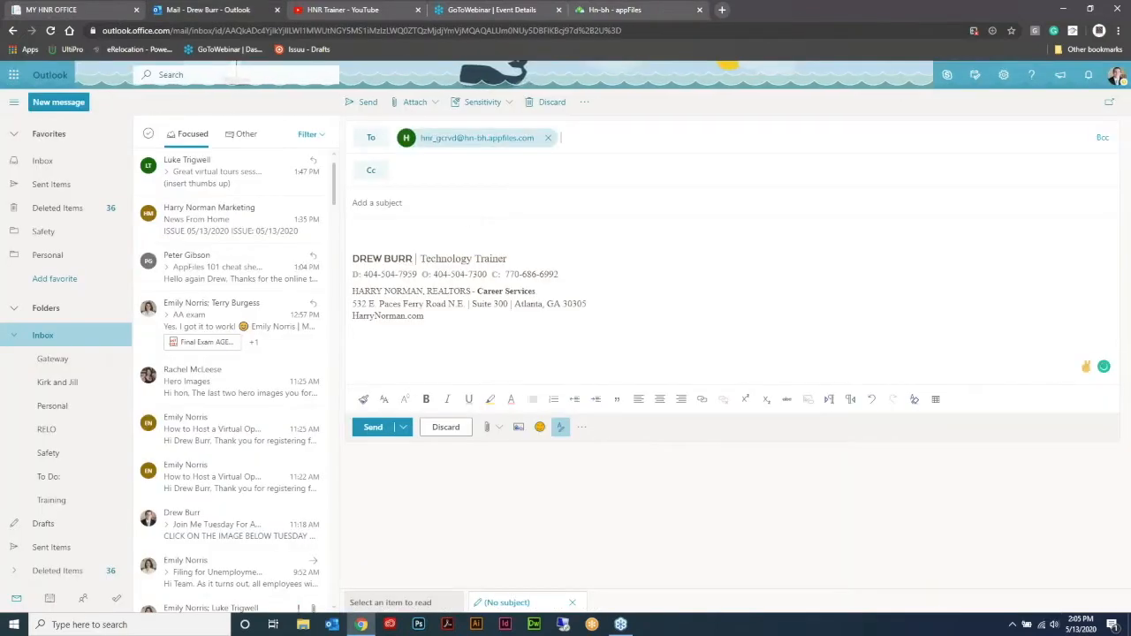
Step: Give the Outlook draft addressed to the footer update mailbox the subject "signature", and close the user settings in appFiles
{"action": "left_click", "coordinate": [610, 9]}
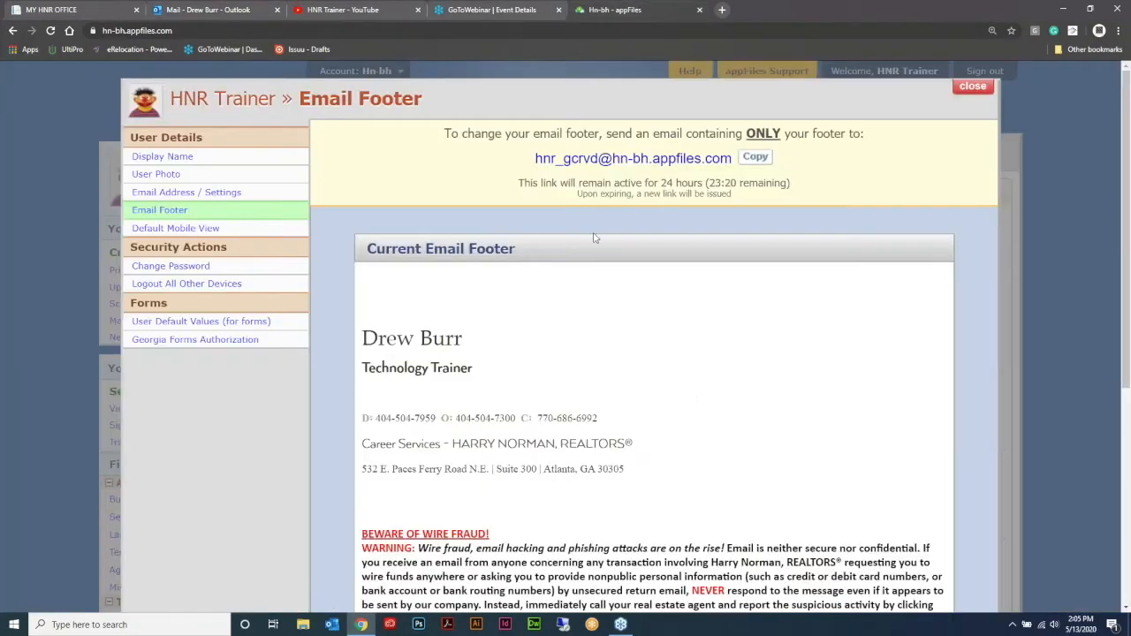
{"action": "left_click", "coordinate": [221, 10]}
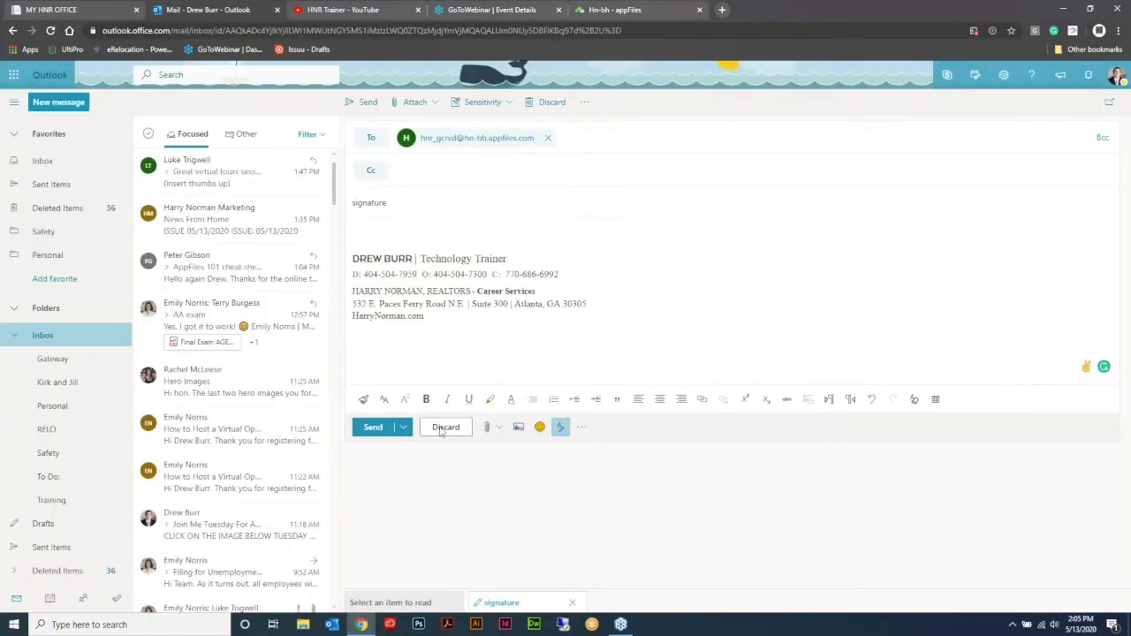
{"action": "left_click", "coordinate": [613, 10]}
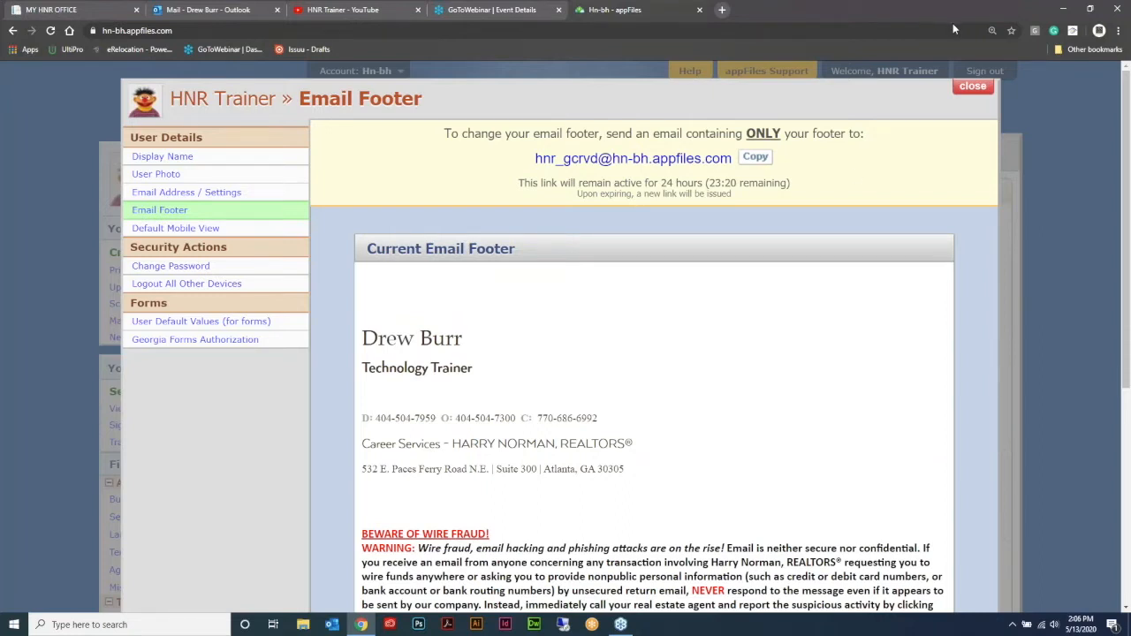
{"action": "left_click", "coordinate": [972, 85]}
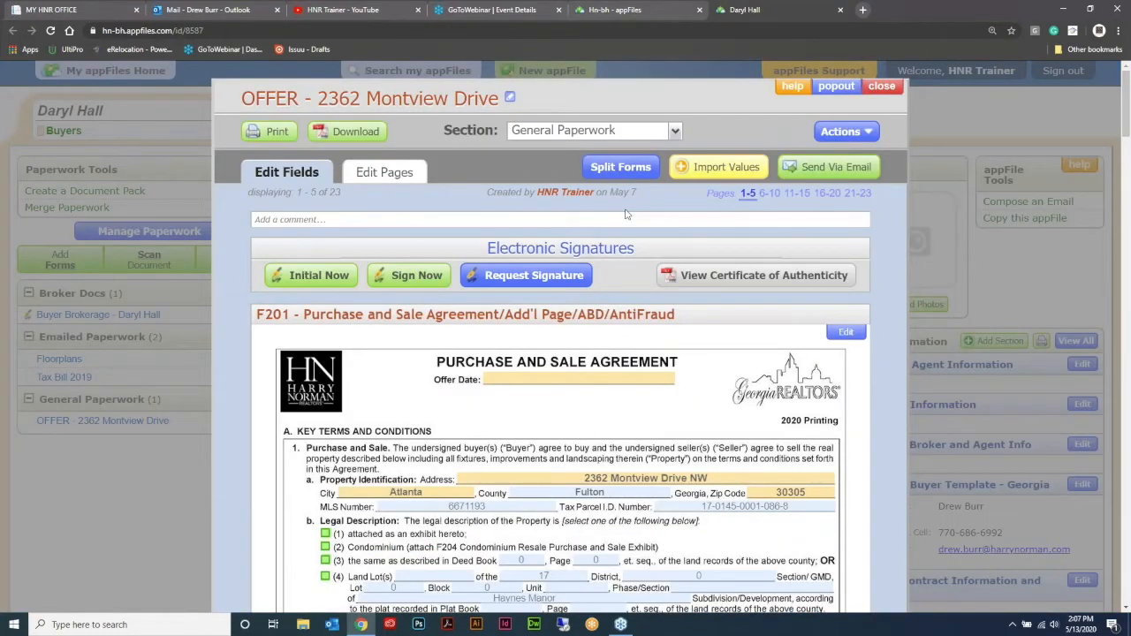
Step: Split all five forms of the offer document into separate documents under General Paperwork
{"action": "left_click", "coordinate": [629, 167]}
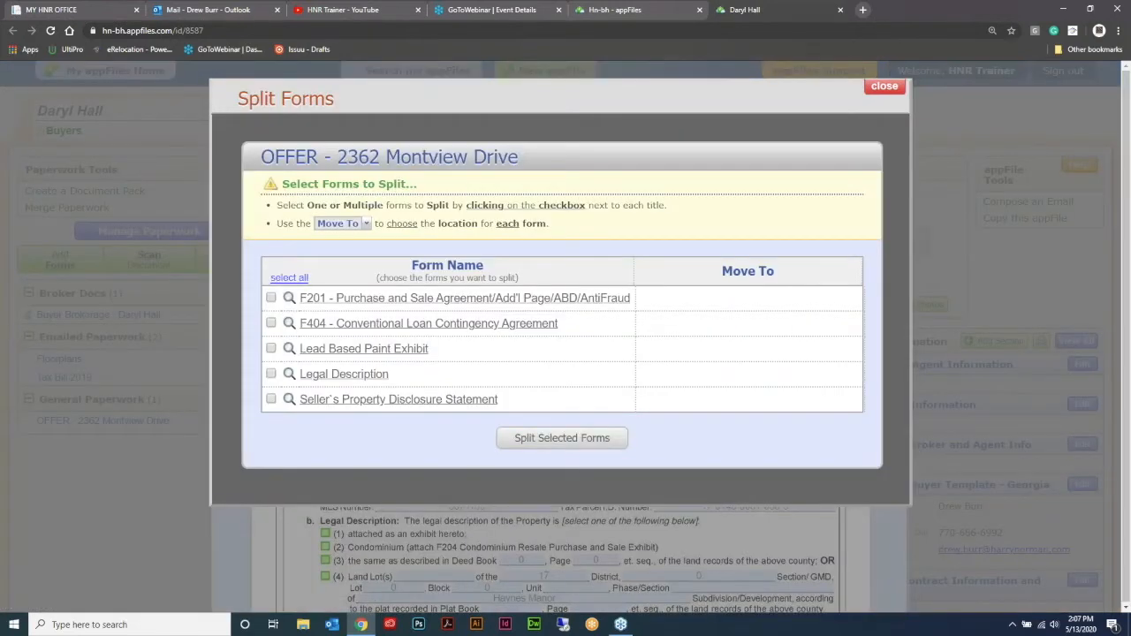
{"action": "left_click", "coordinate": [272, 298]}
{"action": "left_click", "coordinate": [271, 323]}
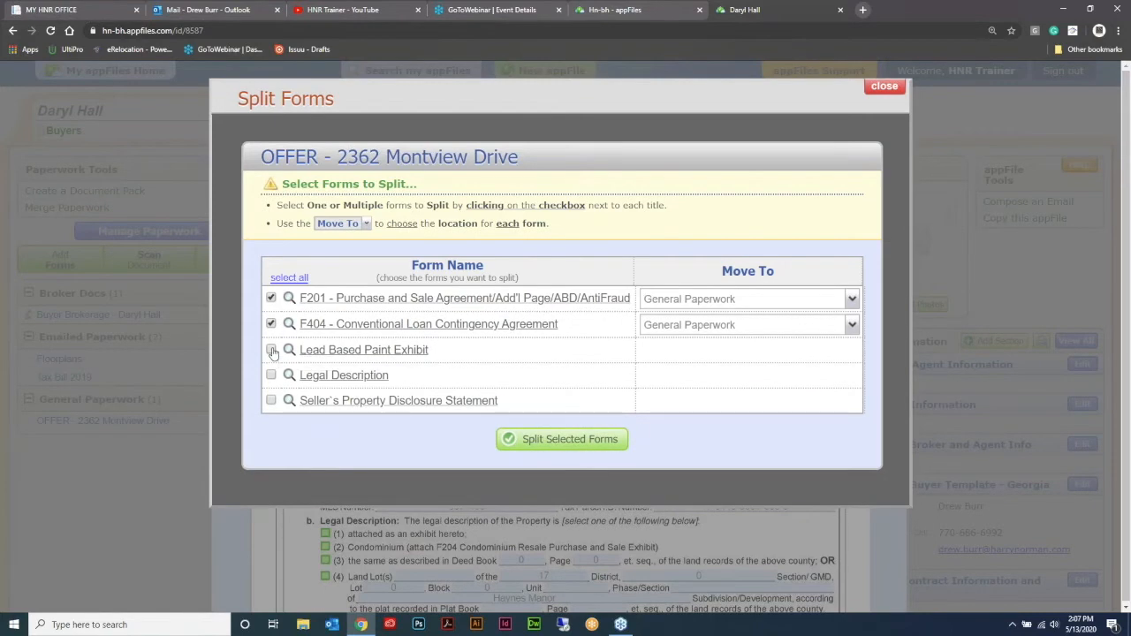
{"action": "left_click", "coordinate": [272, 350]}
{"action": "left_click", "coordinate": [271, 376]}
{"action": "left_click", "coordinate": [271, 402]}
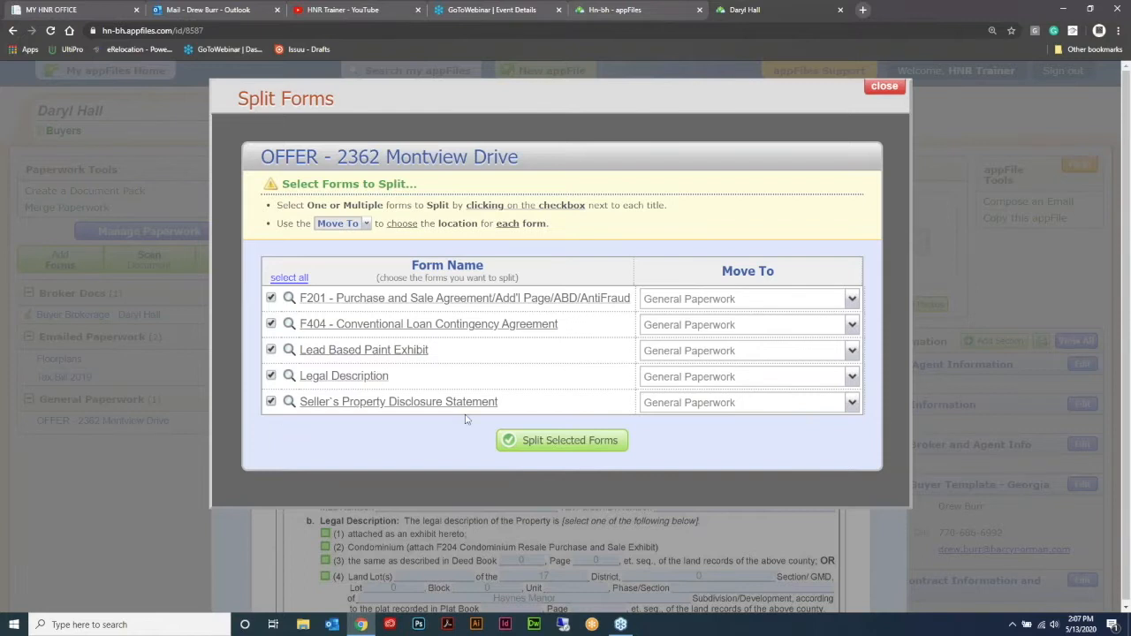
{"action": "left_click", "coordinate": [562, 440]}
Step: Merge the F201, F404, Lead Based Paint Exhibit, Legal Description and Seller's Property Disclosure Statement forms into one General Paperwork document
{"action": "left_click", "coordinate": [66, 207]}
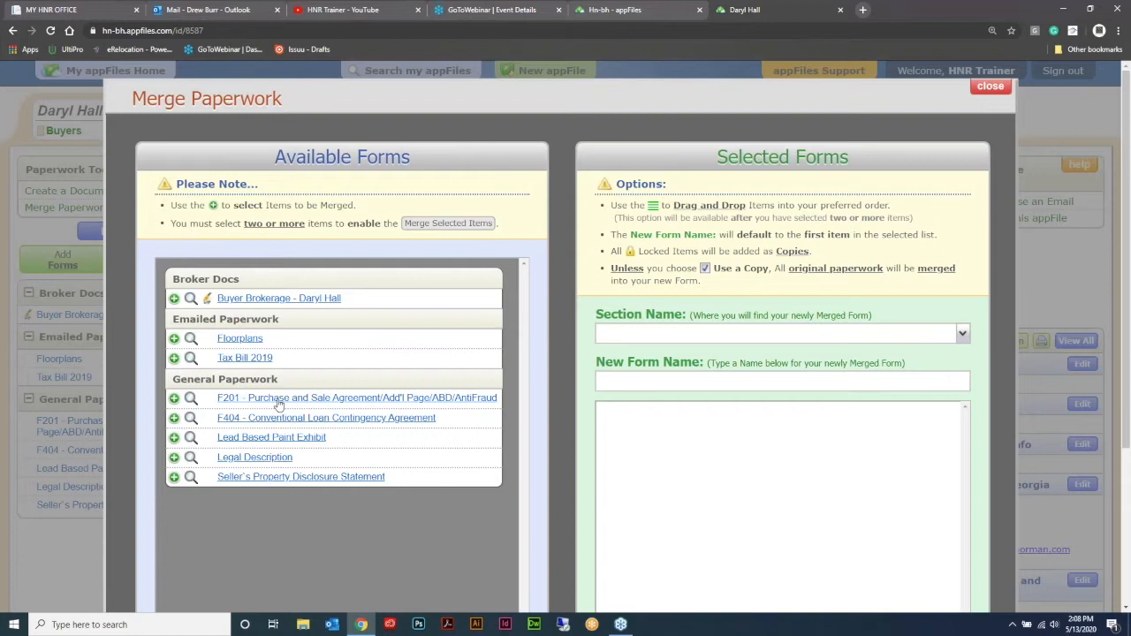
{"action": "left_click", "coordinate": [279, 401]}
{"action": "left_click", "coordinate": [275, 418]}
{"action": "left_click", "coordinate": [273, 439]}
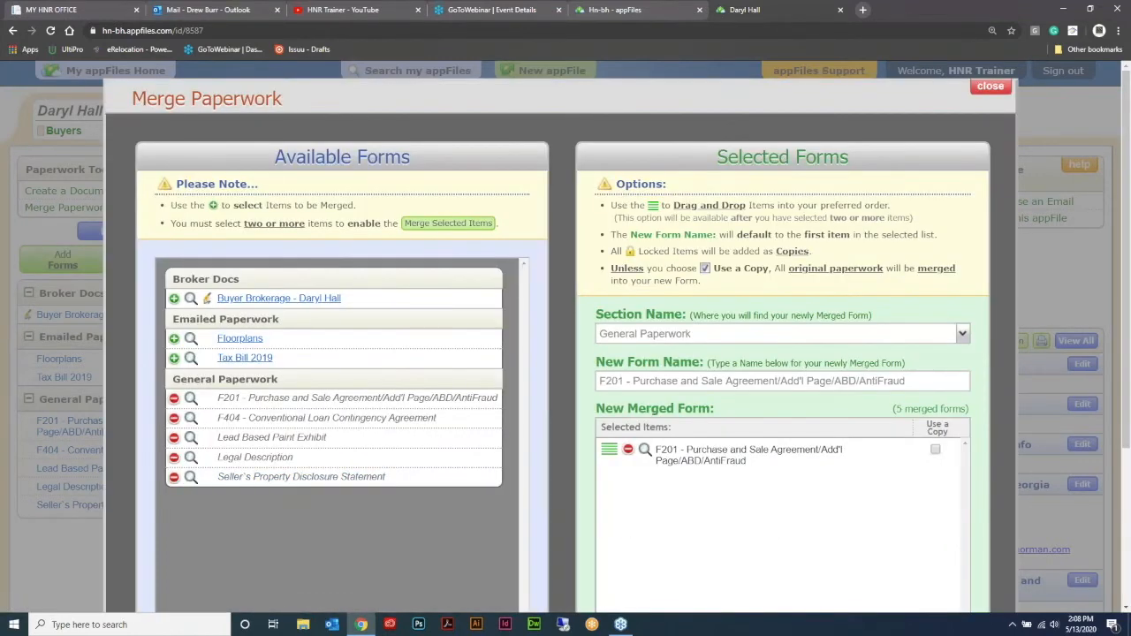
{"action": "scroll", "coordinate": [755, 414], "scroll_direction": "down", "scroll_amount": 2}
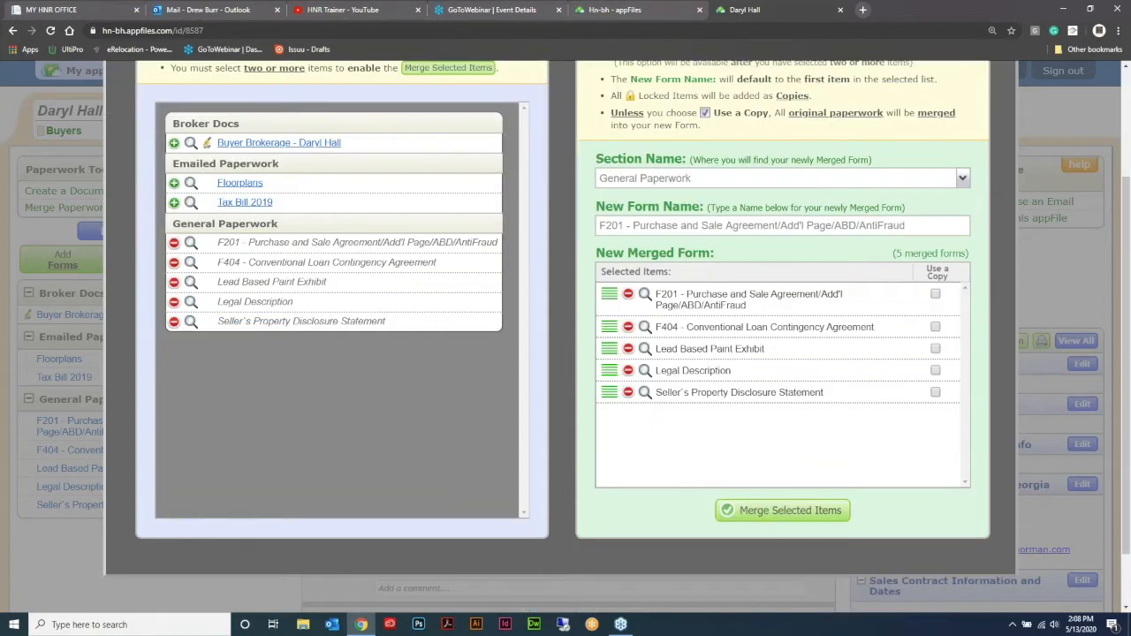
{"action": "scroll", "coordinate": [746, 458], "scroll_direction": "down", "scroll_amount": 1}
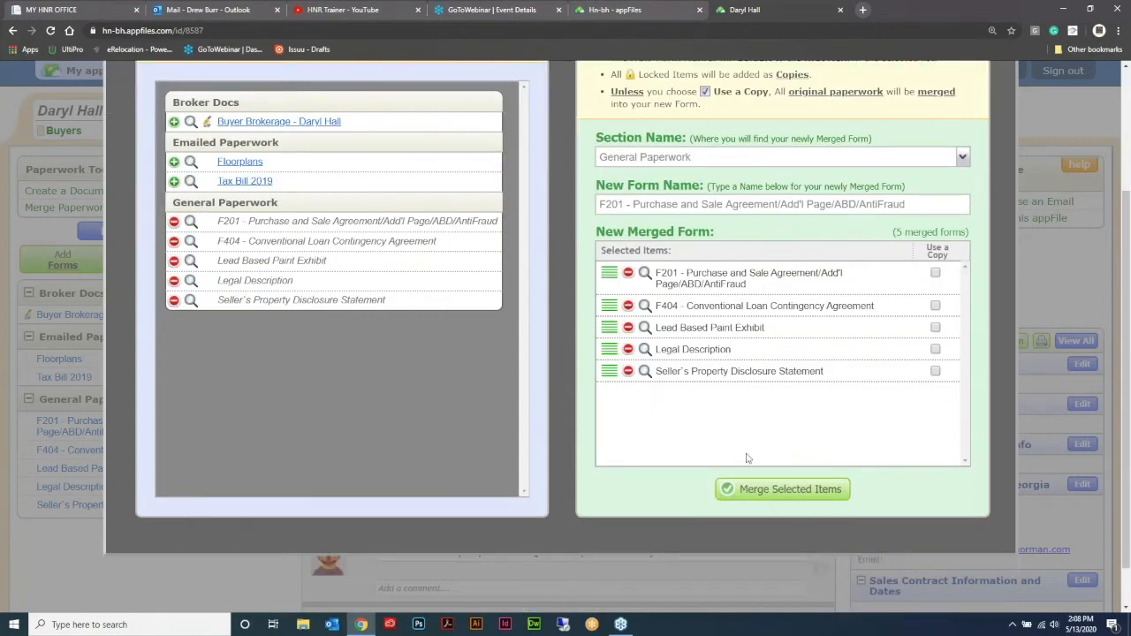
{"action": "left_click", "coordinate": [765, 489]}
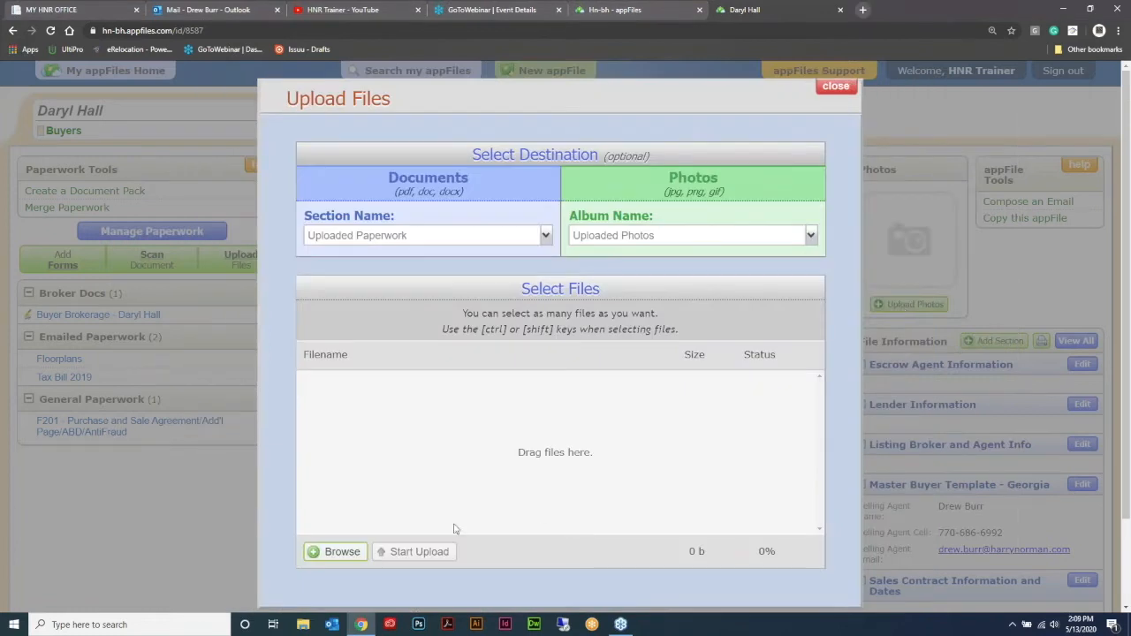
Step: Upload the desktop images Page_wizard10 to Page_wizard13 to the Uploaded Photos album
{"action": "left_click", "coordinate": [335, 551]}
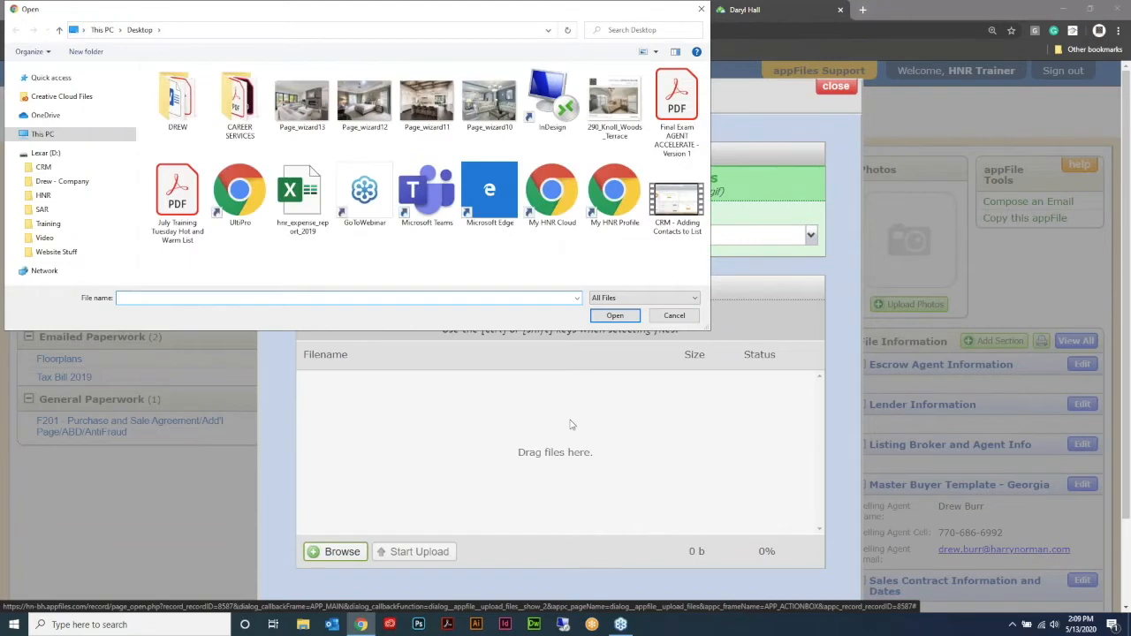
{"action": "left_click", "coordinate": [302, 103]}
{"action": "left_click", "coordinate": [507, 104], "text": "shift"}
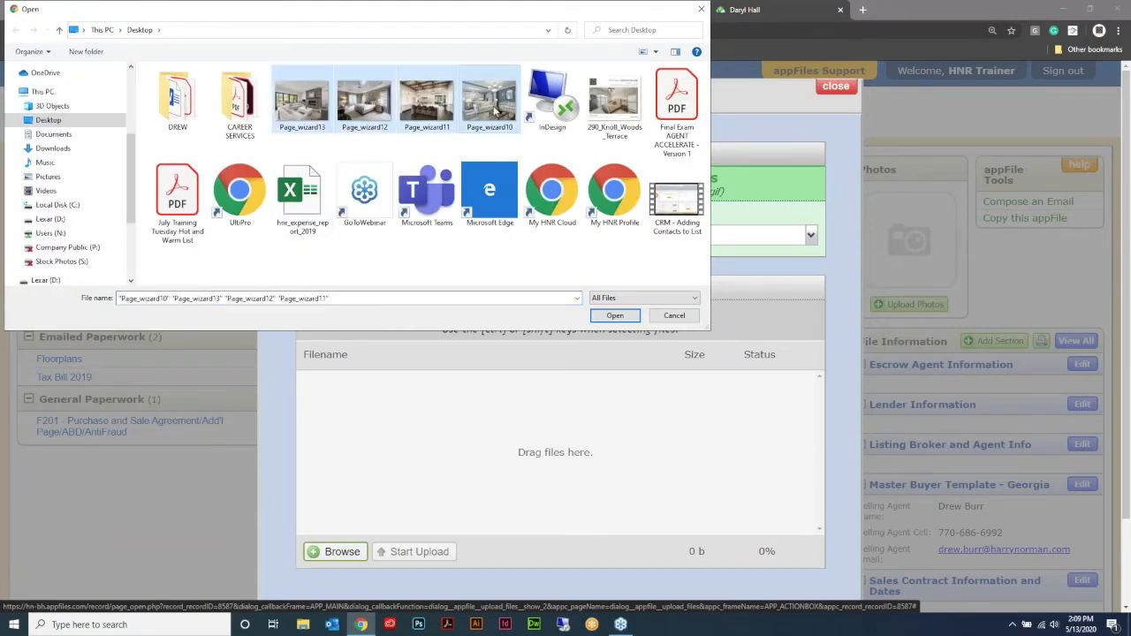
{"action": "left_click", "coordinate": [614, 316]}
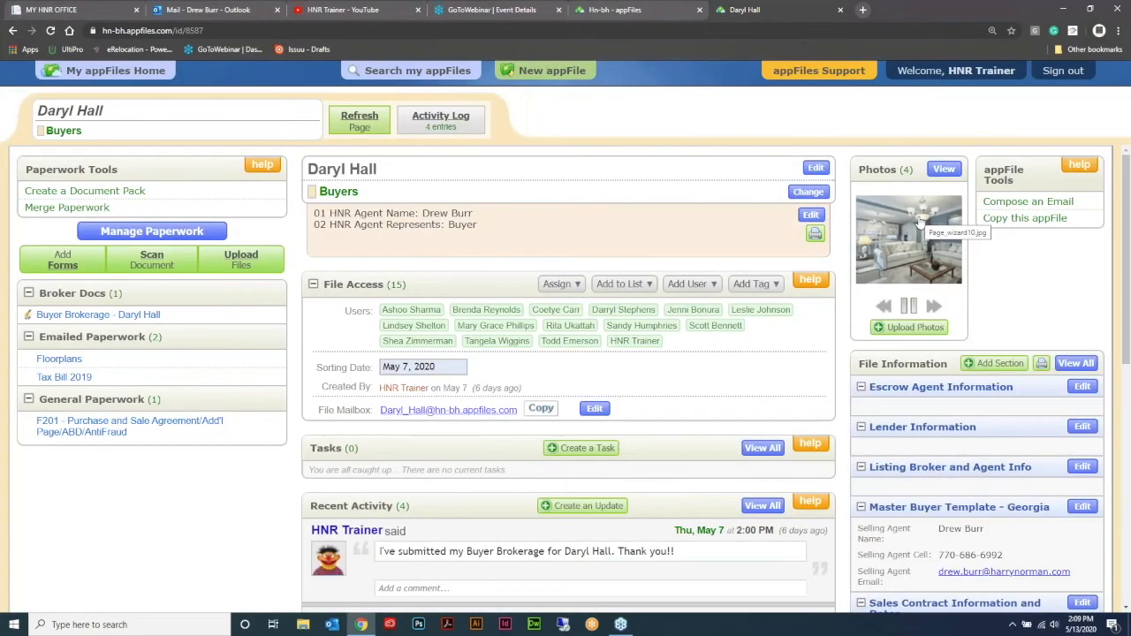
Step: Convert all four photos of the Uploaded Photos album into a PDF document named "Photos" in General Paperwork
{"action": "left_click", "coordinate": [919, 223]}
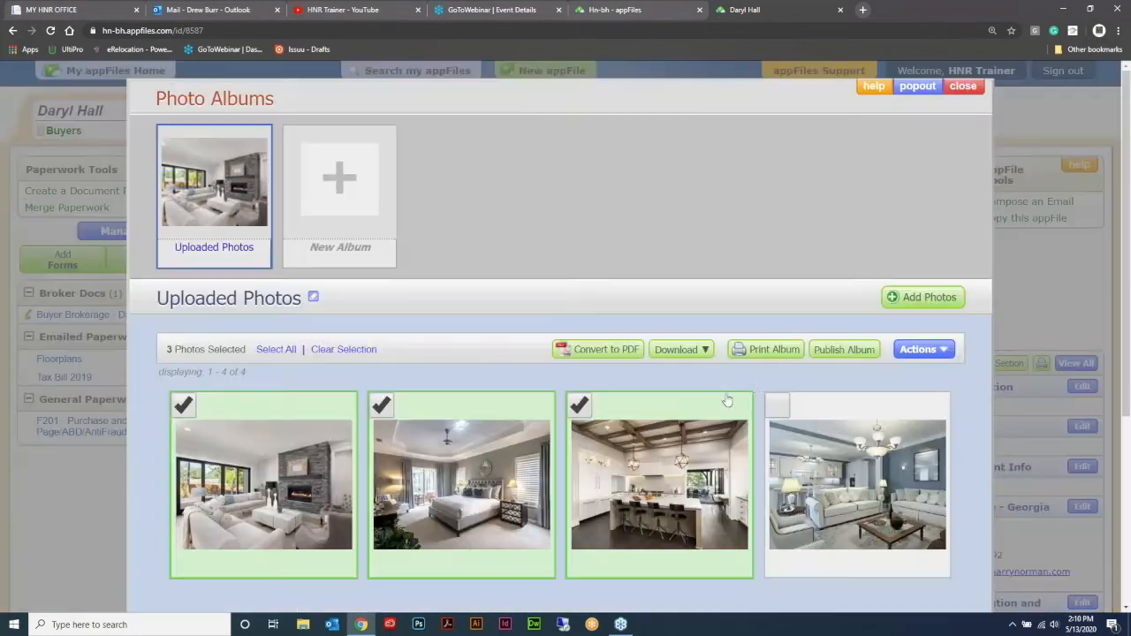
{"action": "left_click", "coordinate": [777, 405]}
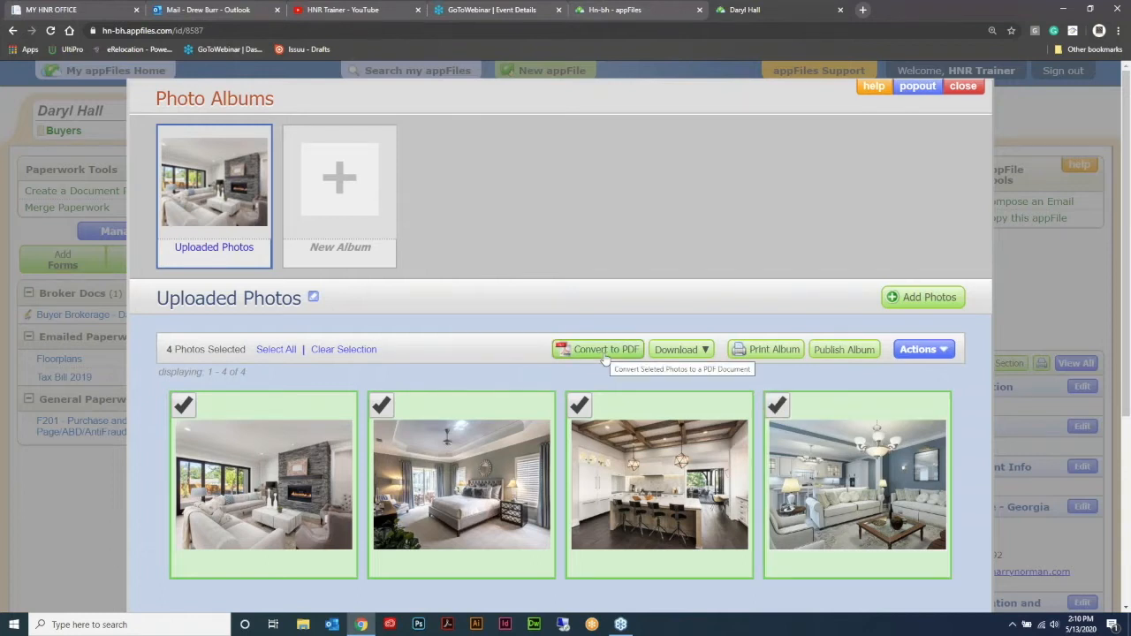
{"action": "left_click", "coordinate": [605, 350]}
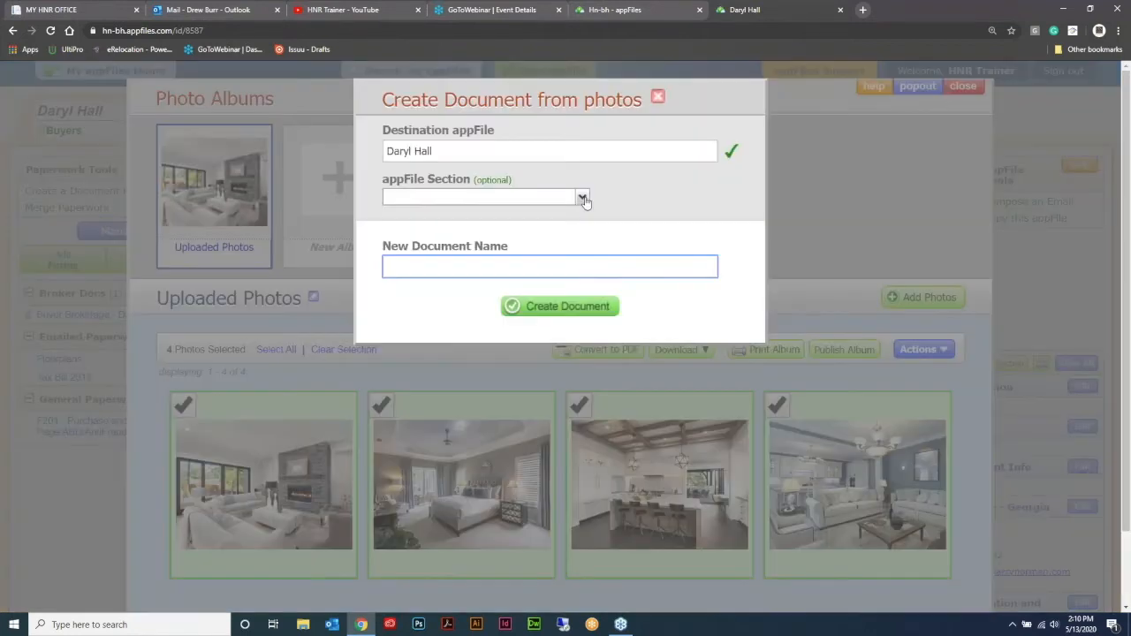
{"action": "left_click", "coordinate": [582, 198]}
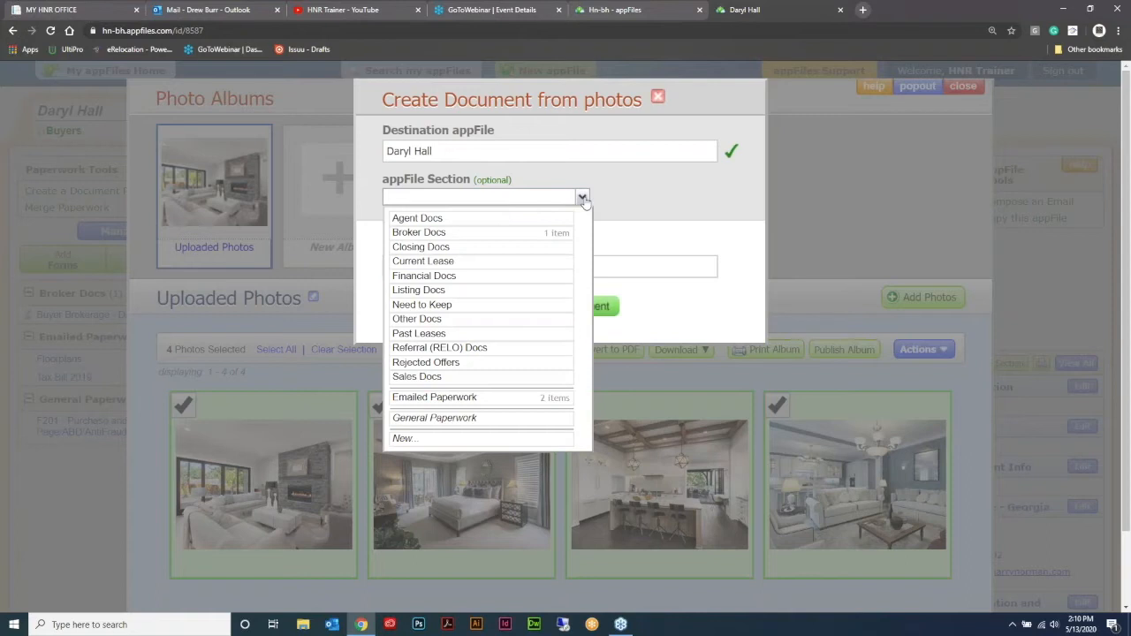
{"action": "left_click", "coordinate": [470, 419]}
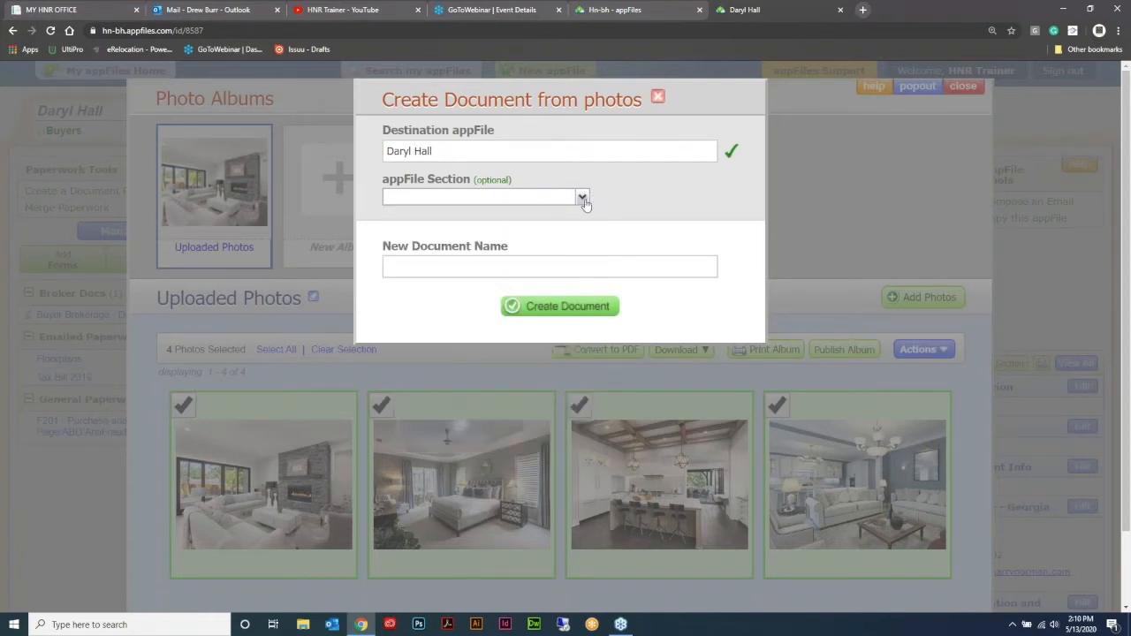
{"action": "left_click", "coordinate": [584, 198]}
{"action": "left_click", "coordinate": [438, 419]}
{"action": "left_click", "coordinate": [425, 273]}
{"action": "type", "text": "Photos"}
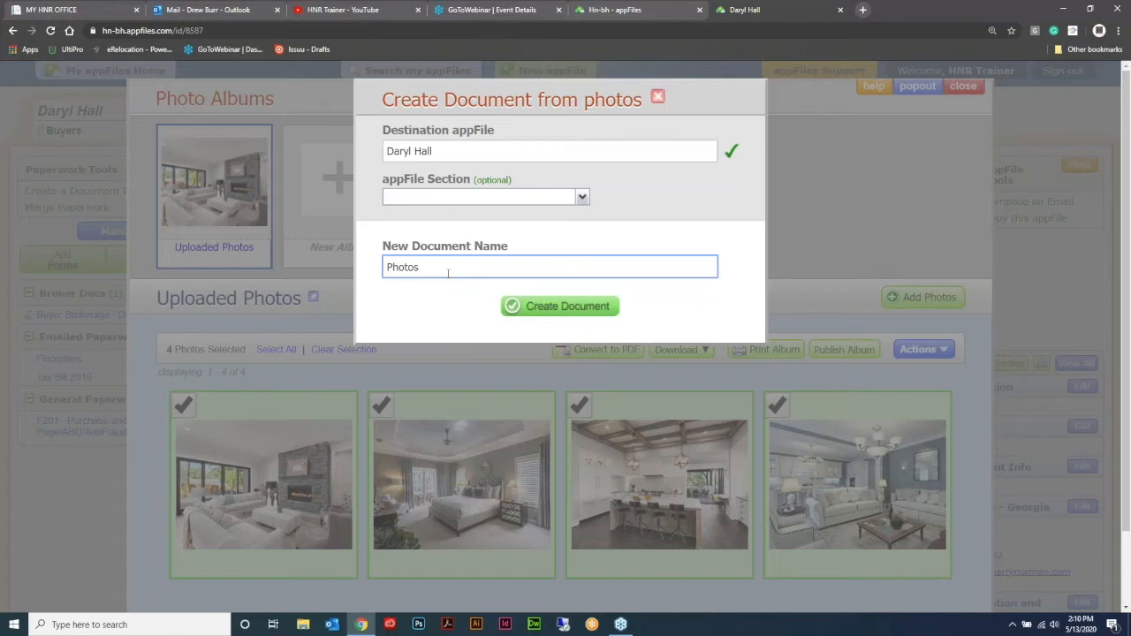
{"action": "left_click", "coordinate": [551, 308]}
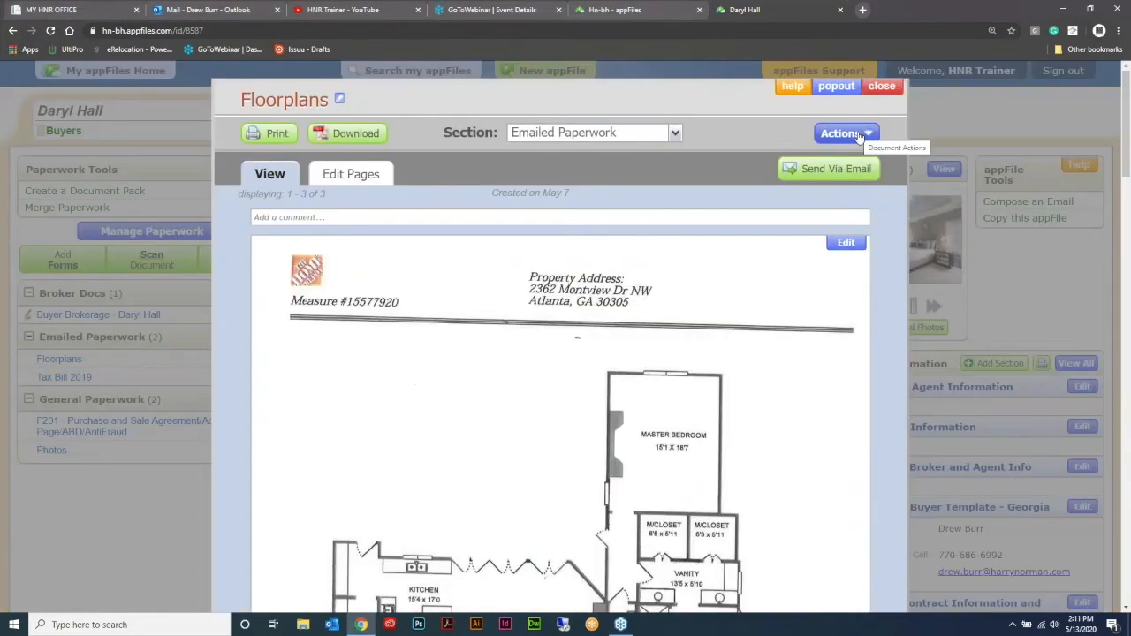
Step: Move the Floorplans document to the Sheryl Crow appFile, keeping its name
{"action": "left_click", "coordinate": [864, 133]}
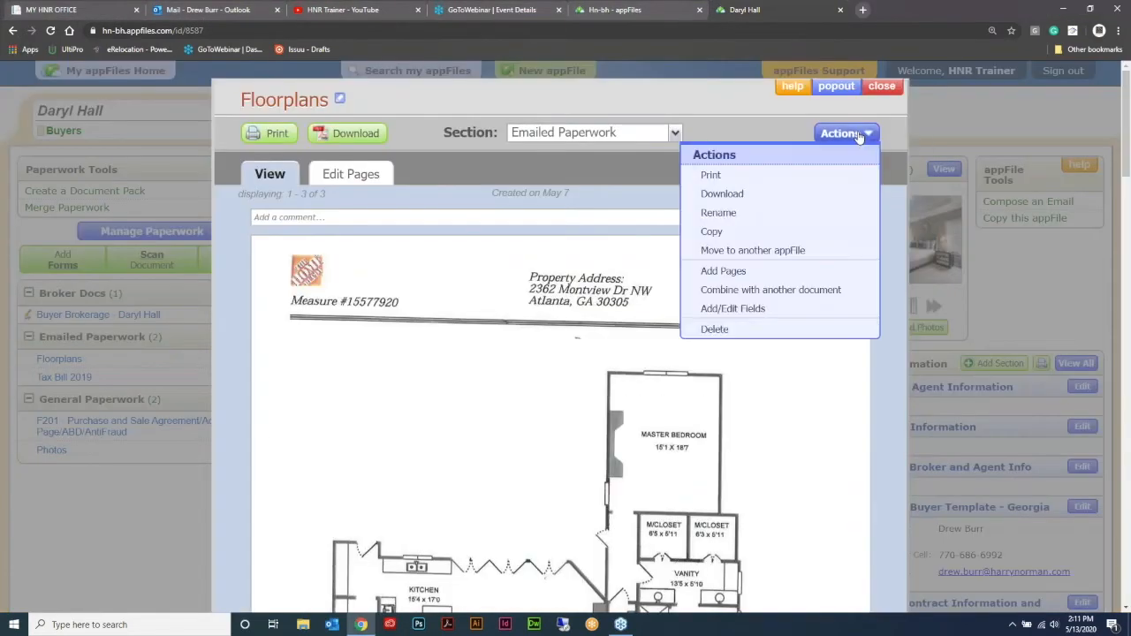
{"action": "left_click", "coordinate": [794, 252]}
{"action": "type", "text": "she"}
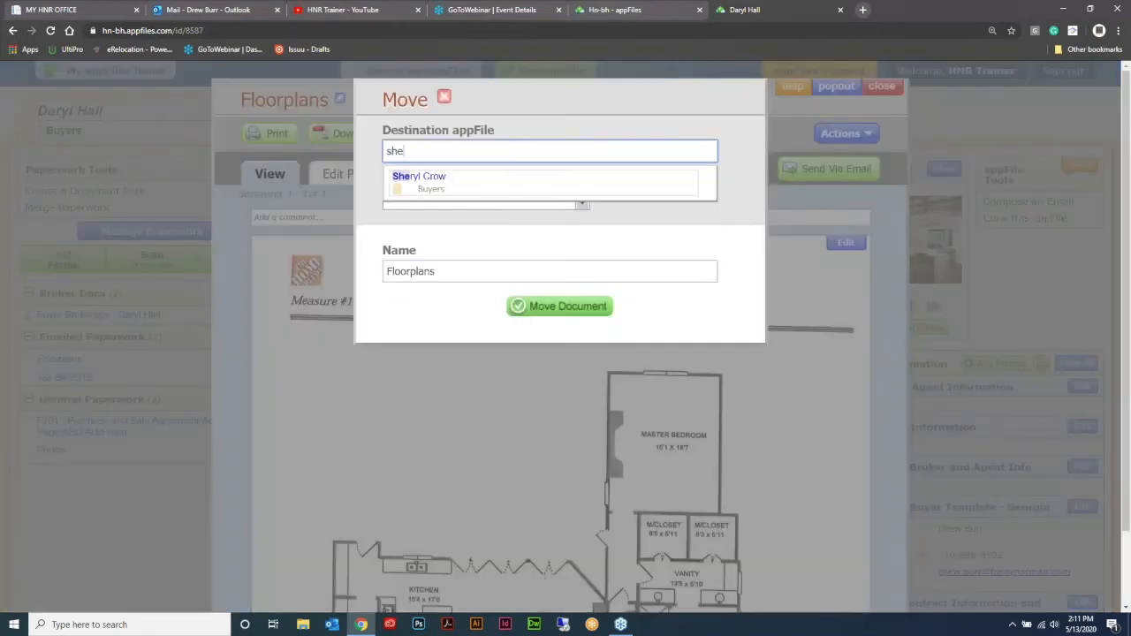
{"action": "key", "text": "Down"}
{"action": "key", "text": "Return"}
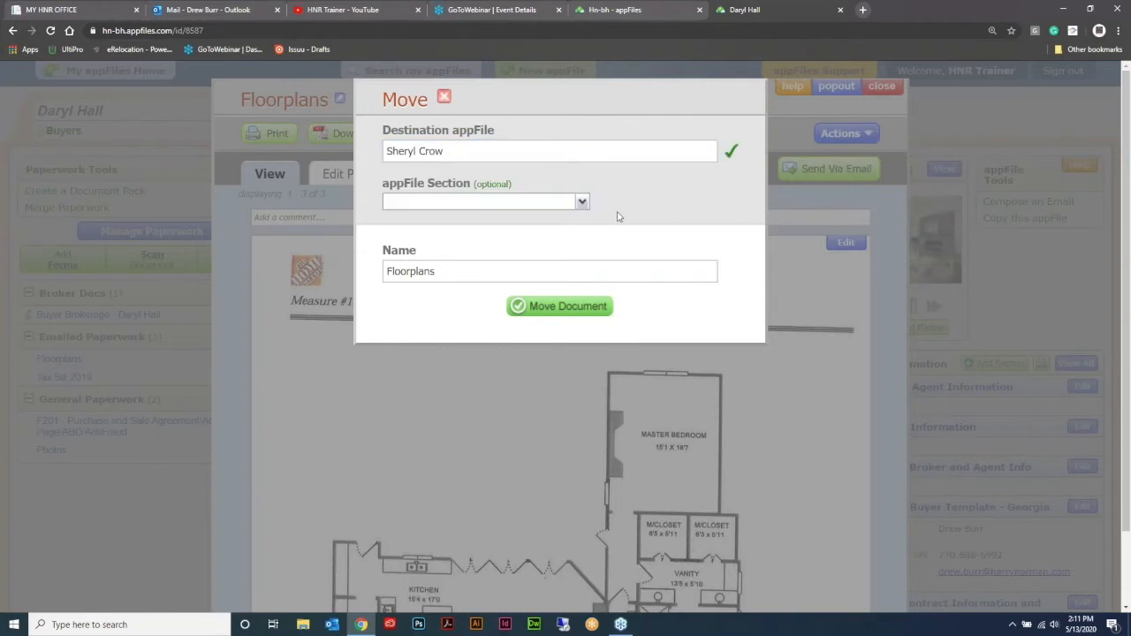
{"action": "left_click", "coordinate": [582, 203]}
{"action": "left_click", "coordinate": [431, 402]}
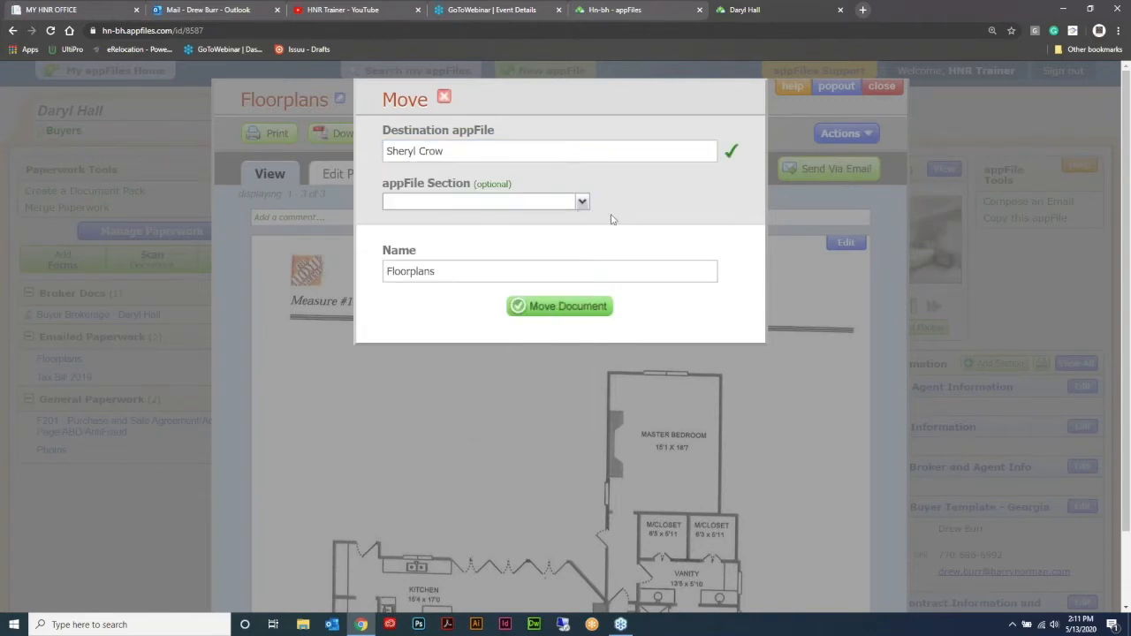
{"action": "left_click", "coordinate": [546, 306]}
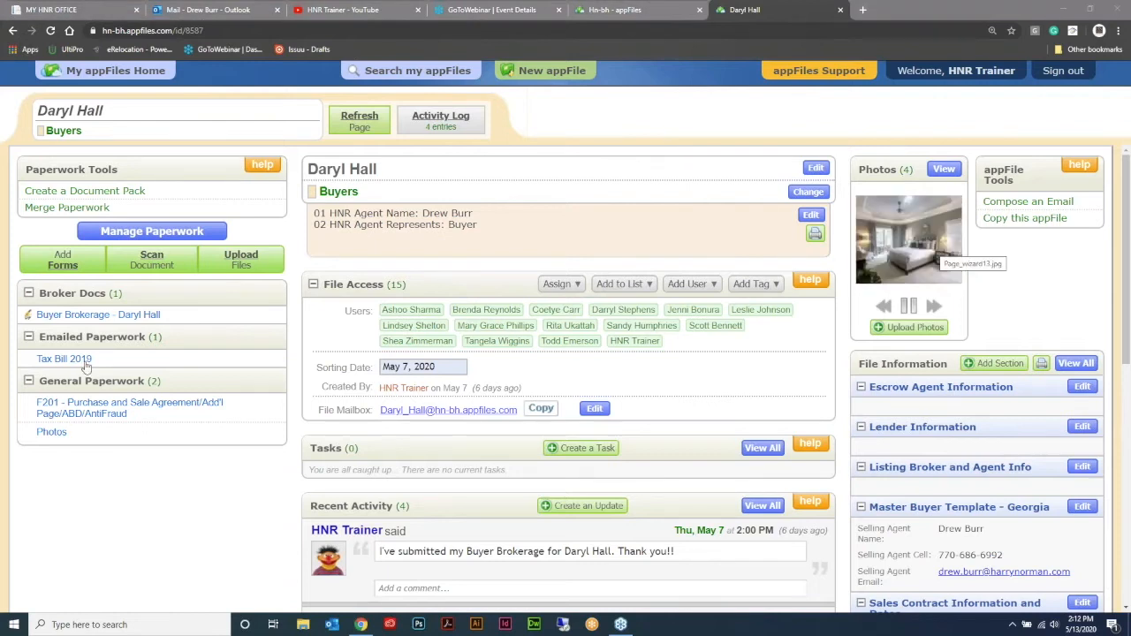
Step: Close the Daryl Hall appFile and start a new appFile named "Template - Buyer - Agent" with the file type Buyers
{"action": "key", "text": "ctrl+w"}
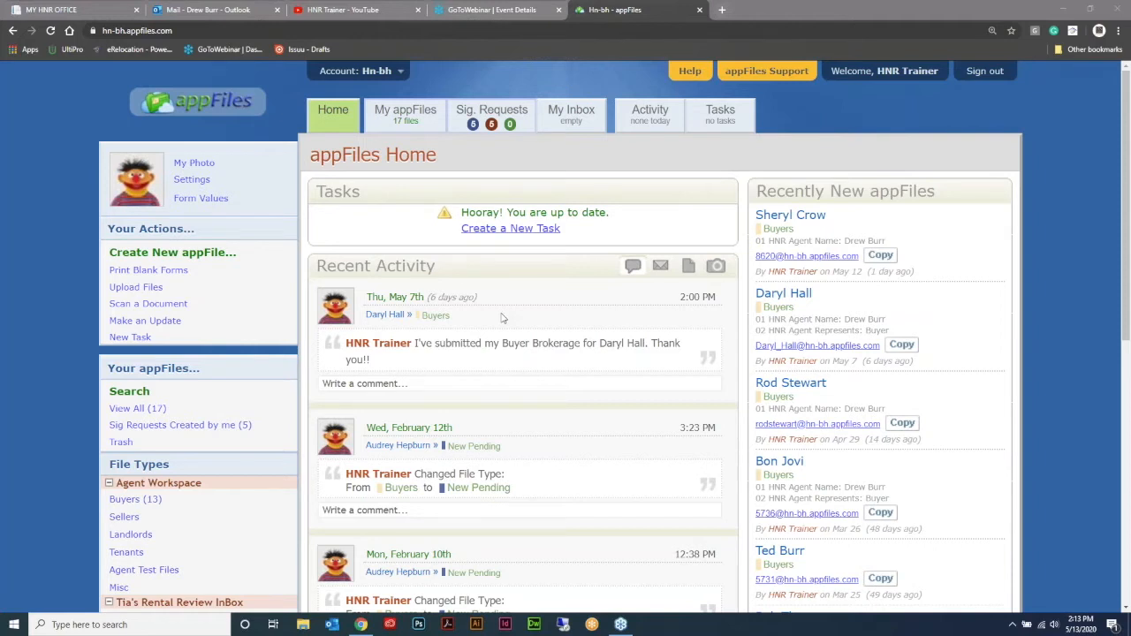
{"action": "left_click", "coordinate": [217, 256]}
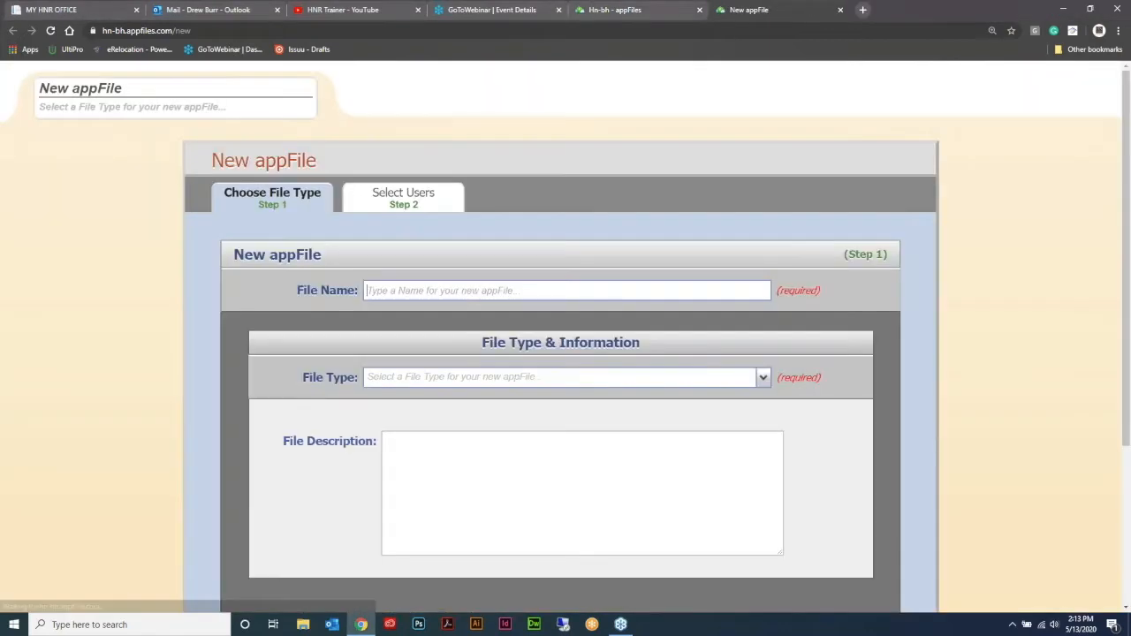
{"action": "left_click", "coordinate": [419, 291]}
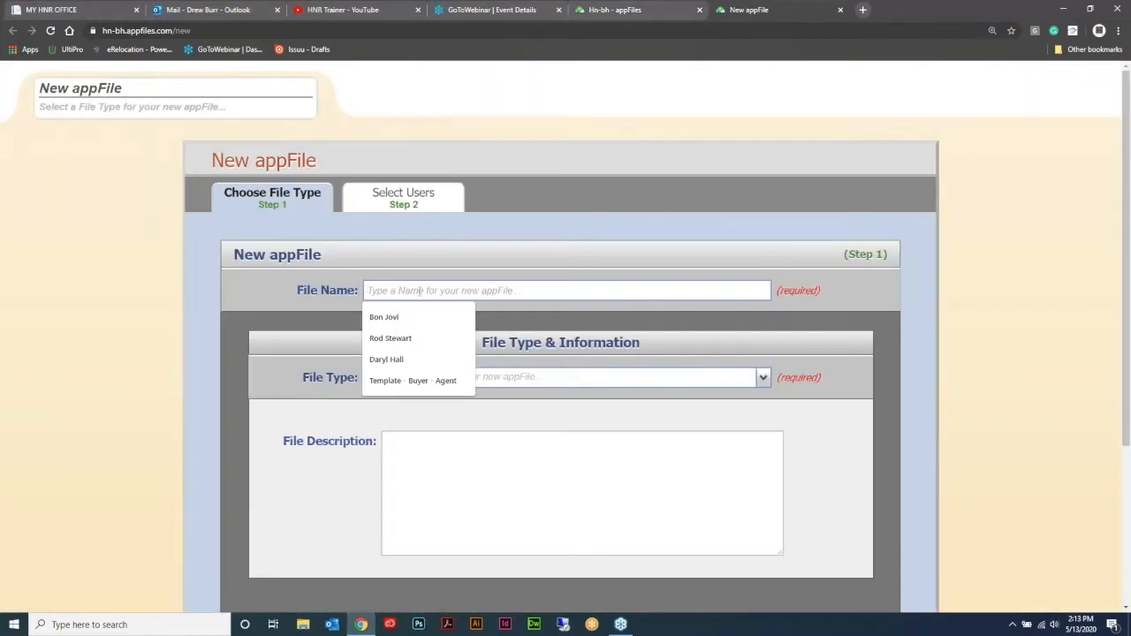
{"action": "type", "text": "Template - Buyer - Agent"}
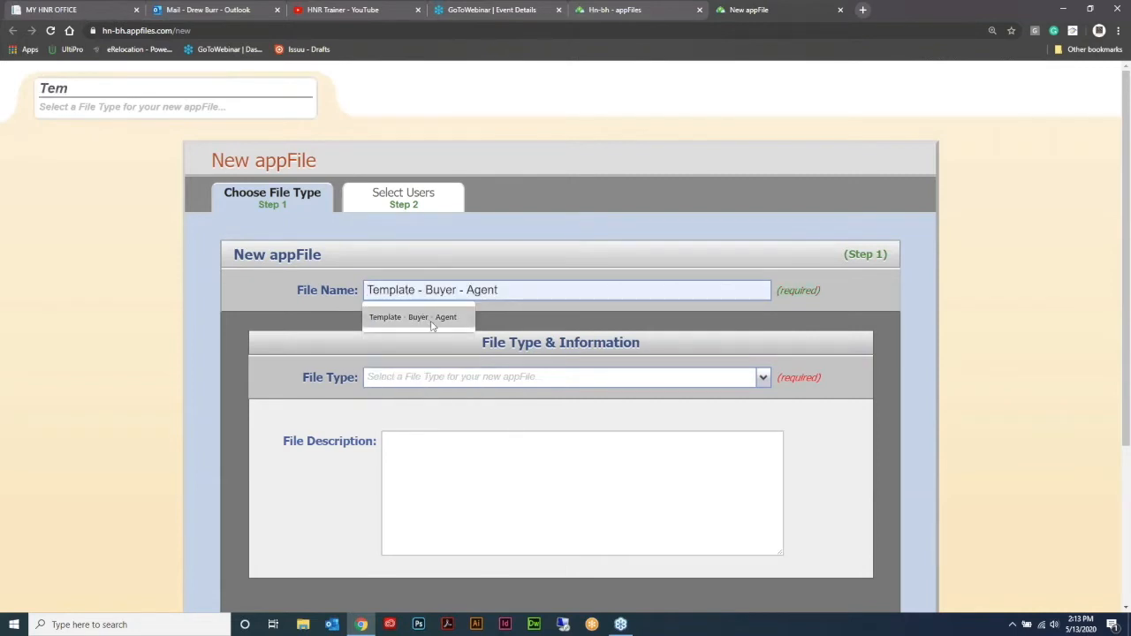
{"action": "left_click", "coordinate": [432, 318]}
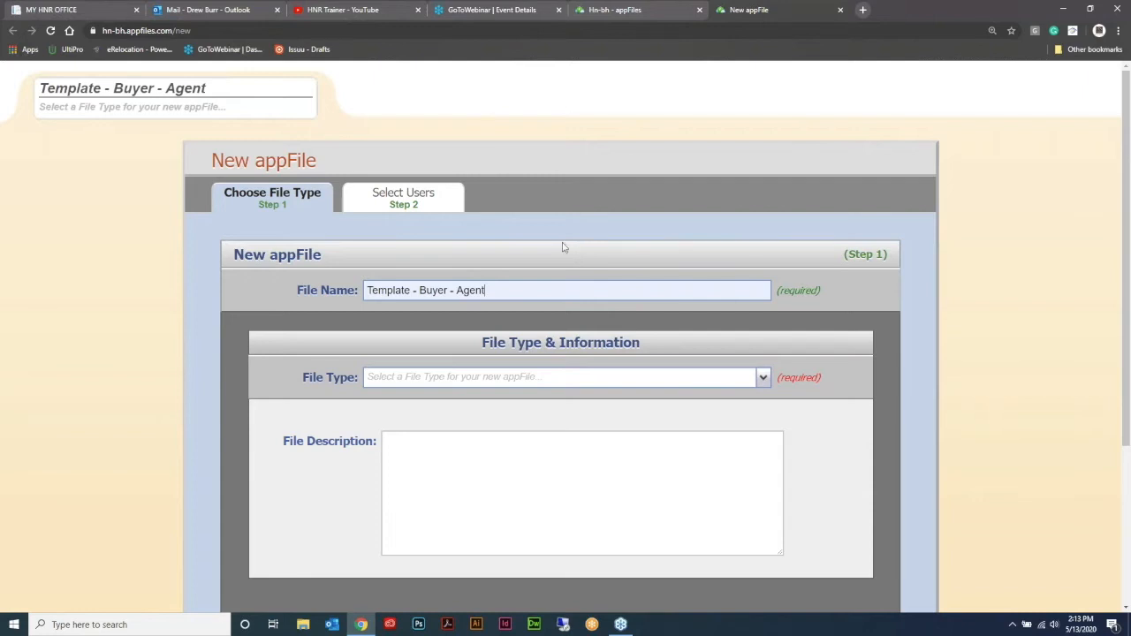
{"action": "left_click", "coordinate": [764, 378]}
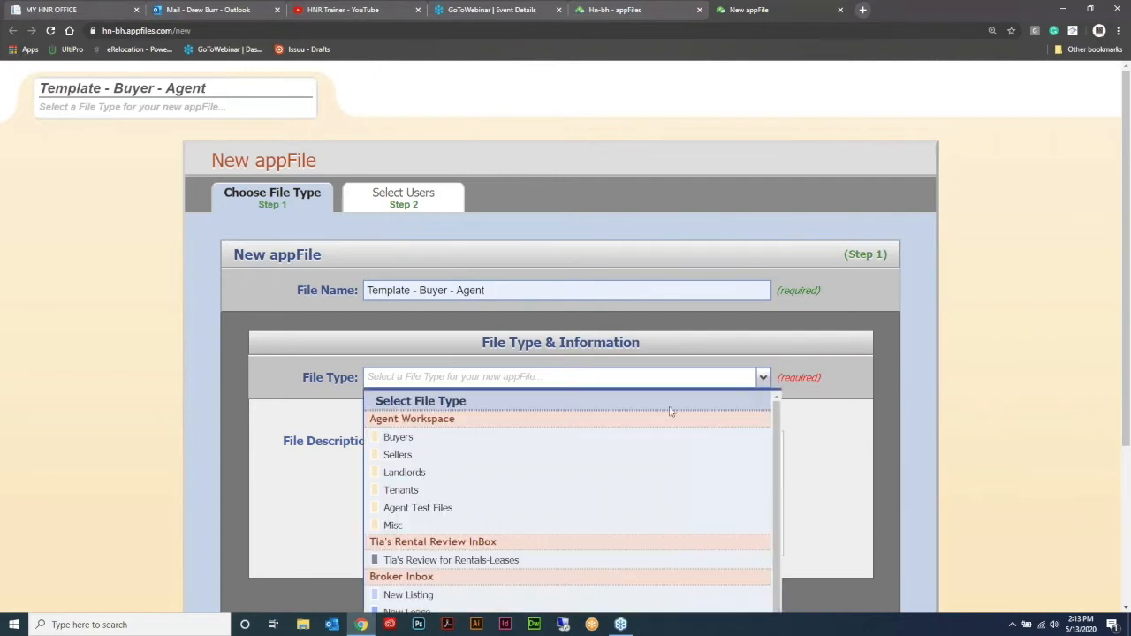
{"action": "left_click", "coordinate": [575, 441]}
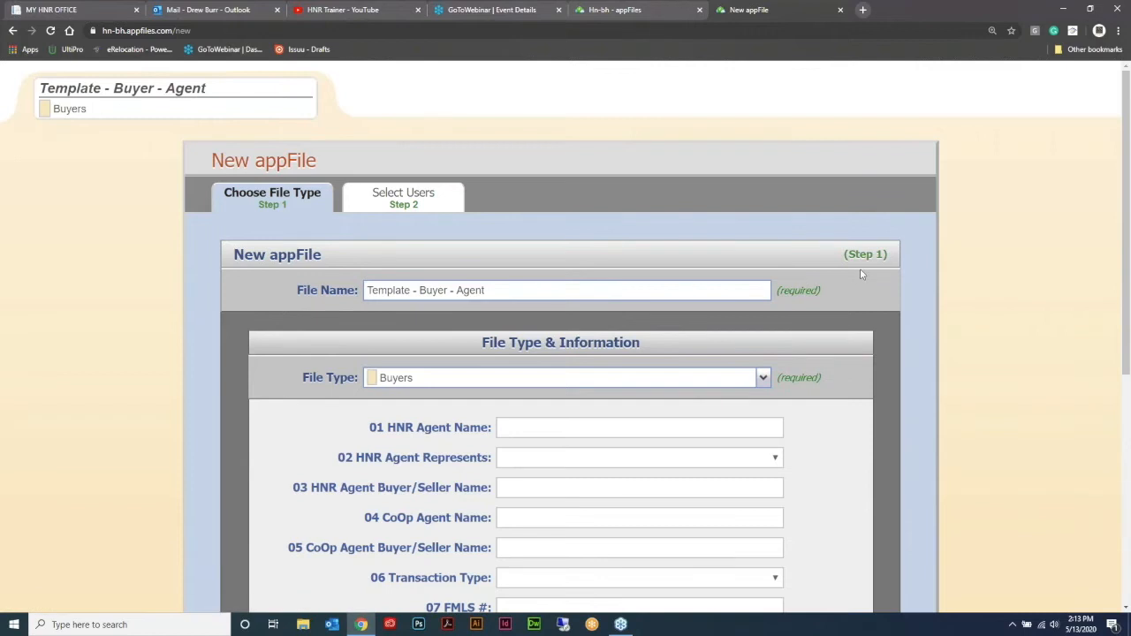
Step: Enter the HNR agent's name in the file information and create the appFile with the preselected users
{"action": "scroll", "coordinate": [859, 269], "scroll_direction": "down", "scroll_amount": 1}
{"action": "left_click", "coordinate": [595, 310]}
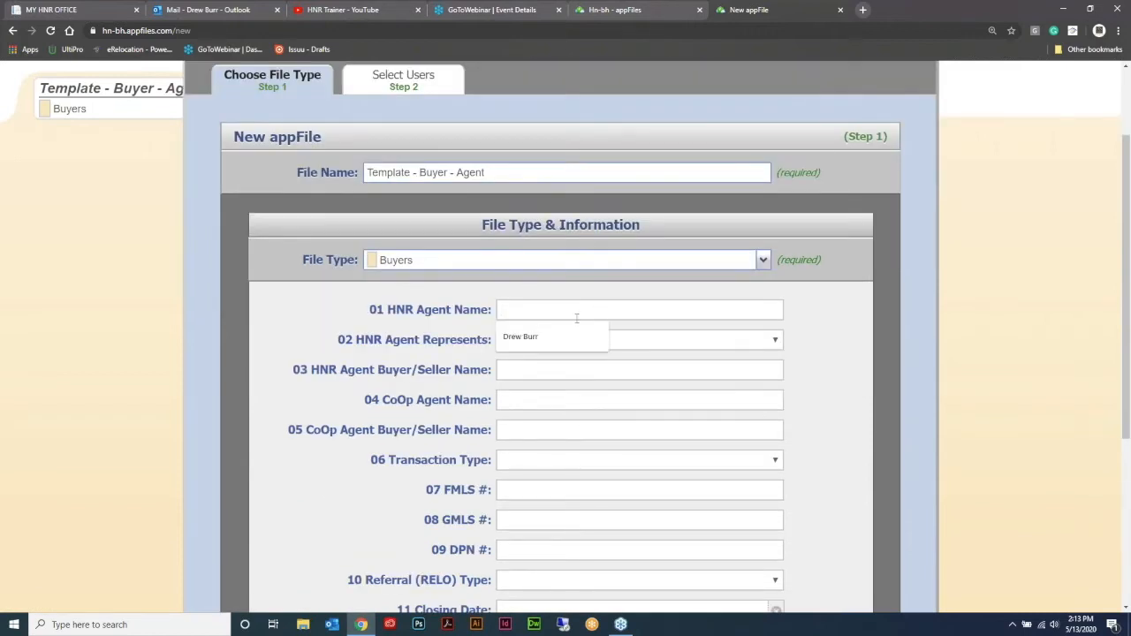
{"action": "left_click", "coordinate": [530, 337]}
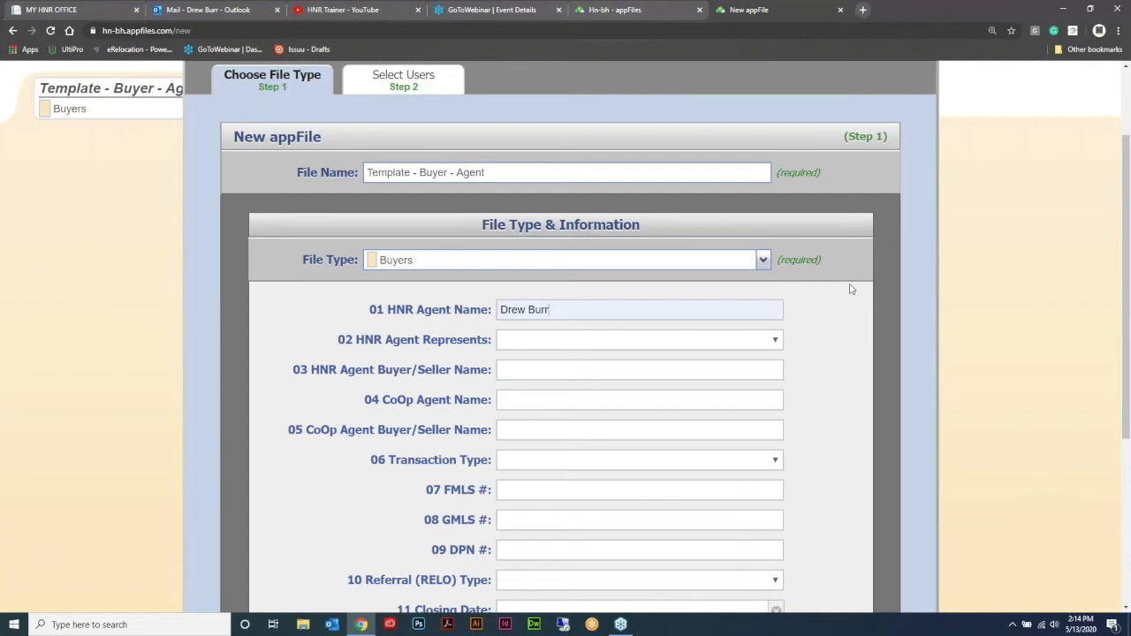
{"action": "scroll", "coordinate": [860, 298], "scroll_direction": "down", "scroll_amount": 4}
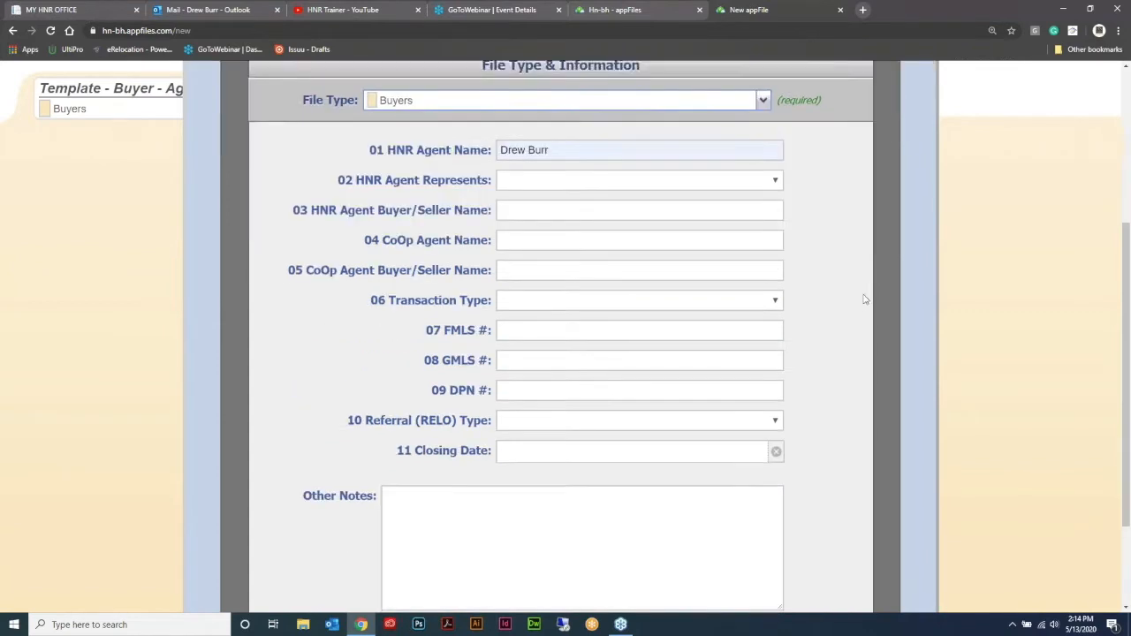
{"action": "left_click", "coordinate": [829, 523]}
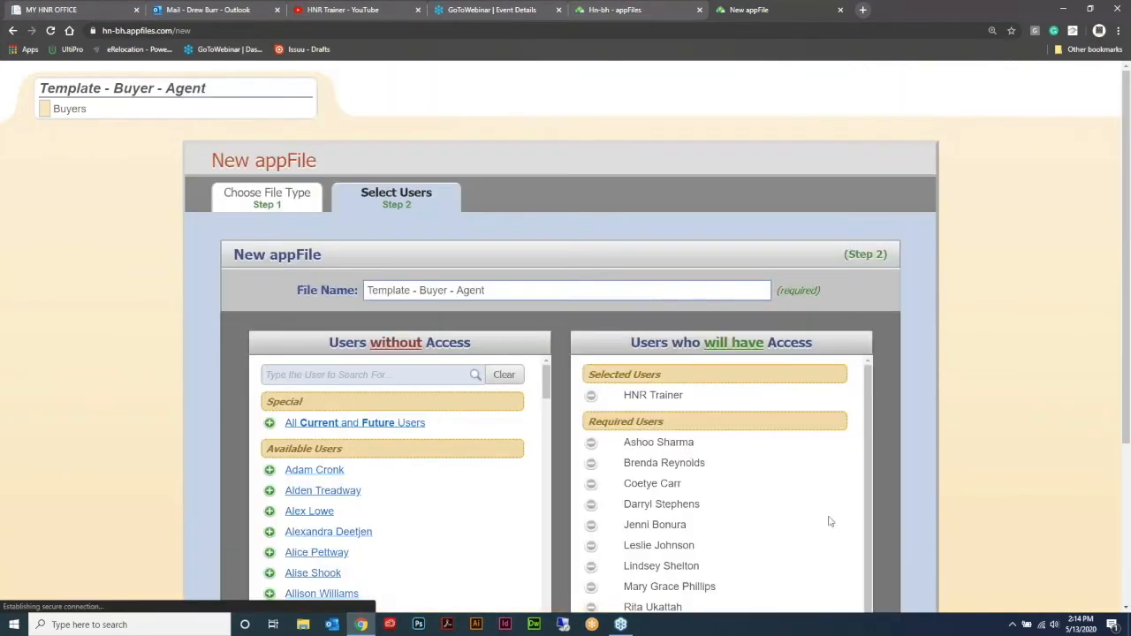
{"action": "scroll", "coordinate": [882, 323], "scroll_direction": "down", "scroll_amount": 1}
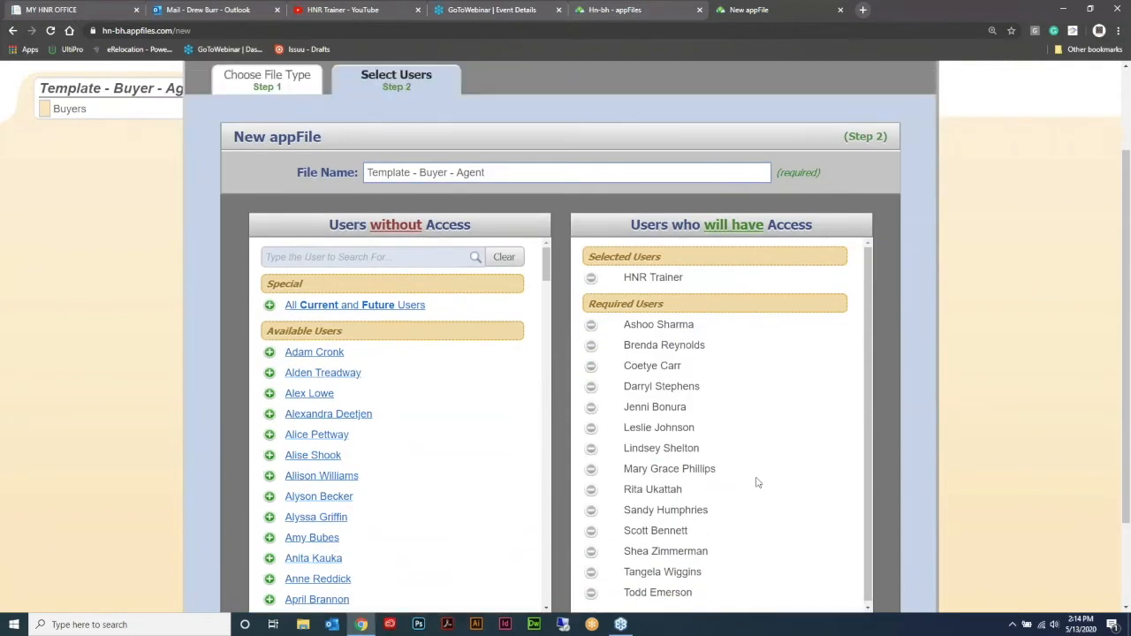
{"action": "scroll", "coordinate": [764, 488], "scroll_direction": "up", "scroll_amount": 1}
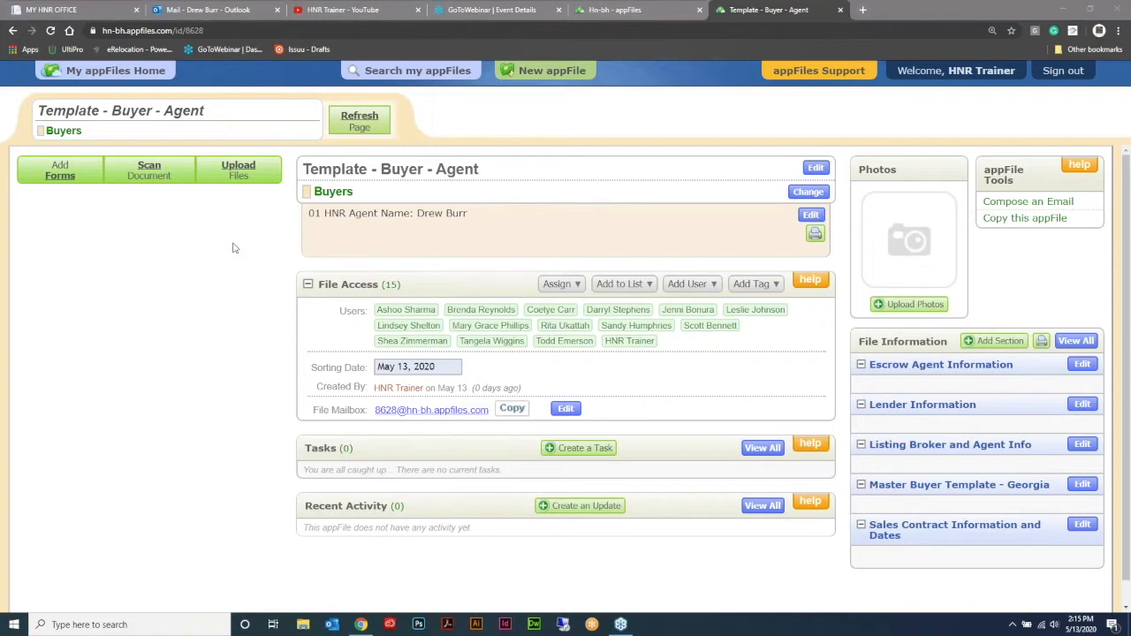
Step: Add F110, F201, F249, F401, F404, F407, F410 and GAR 2020 Clauses as a single merged form in General Paperwork
{"action": "left_click", "coordinate": [62, 174]}
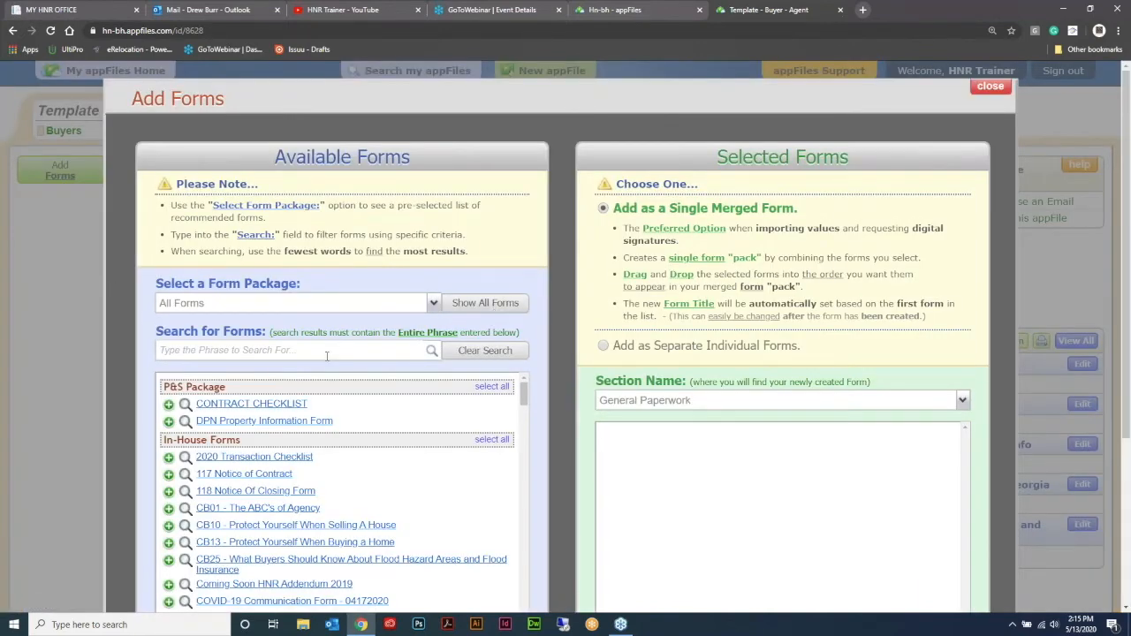
{"action": "left_click", "coordinate": [326, 353]}
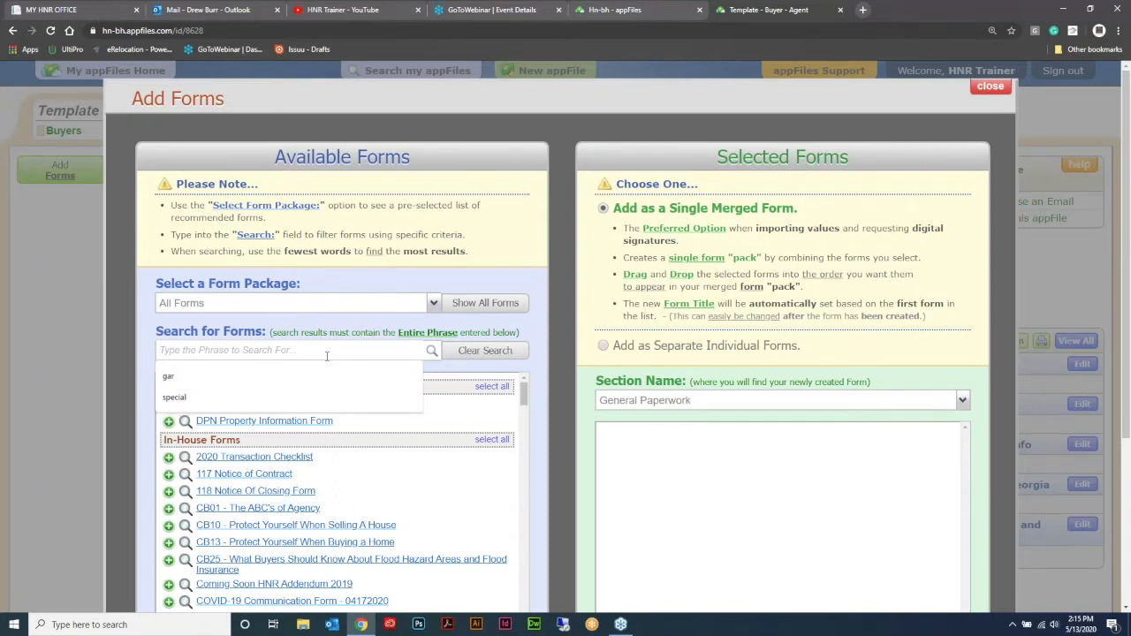
{"action": "type", "text": "f110"}
{"action": "left_click", "coordinate": [305, 414]}
{"action": "scroll", "coordinate": [367, 328], "scroll_direction": "down", "scroll_amount": 2}
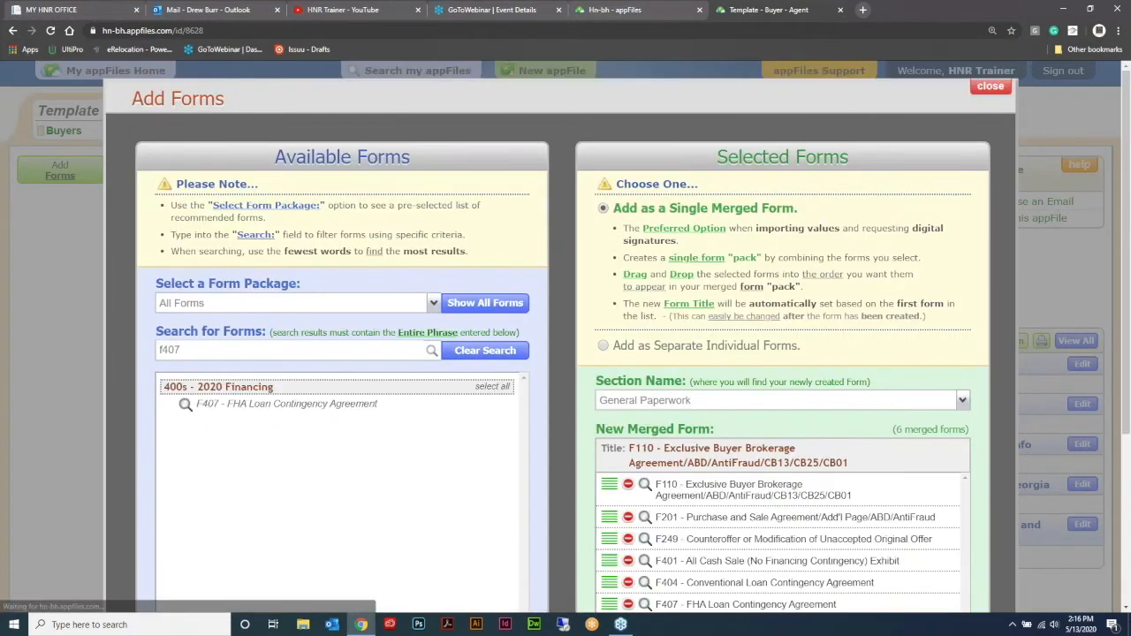
{"action": "key", "text": "ctrl+a"}
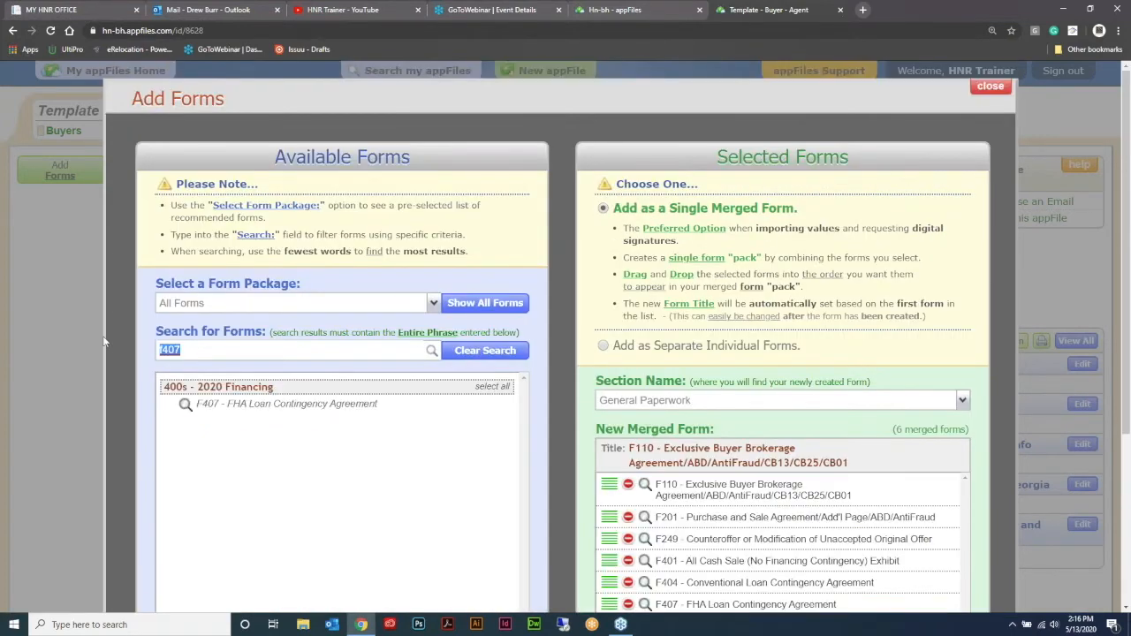
{"action": "type", "text": "f410"}
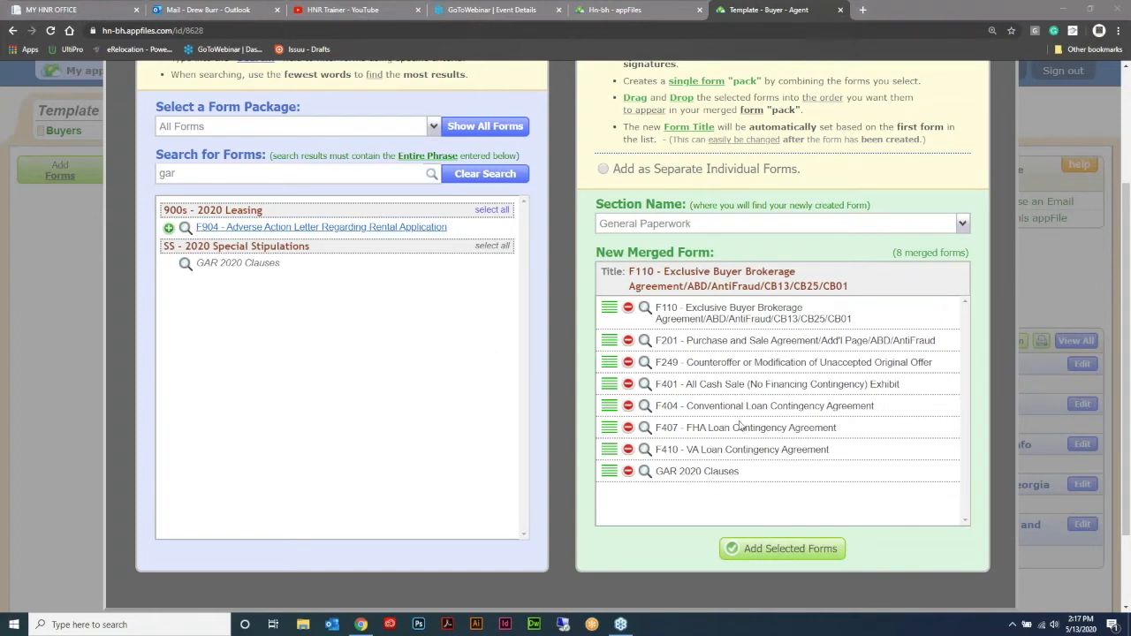
{"action": "left_click", "coordinate": [768, 550]}
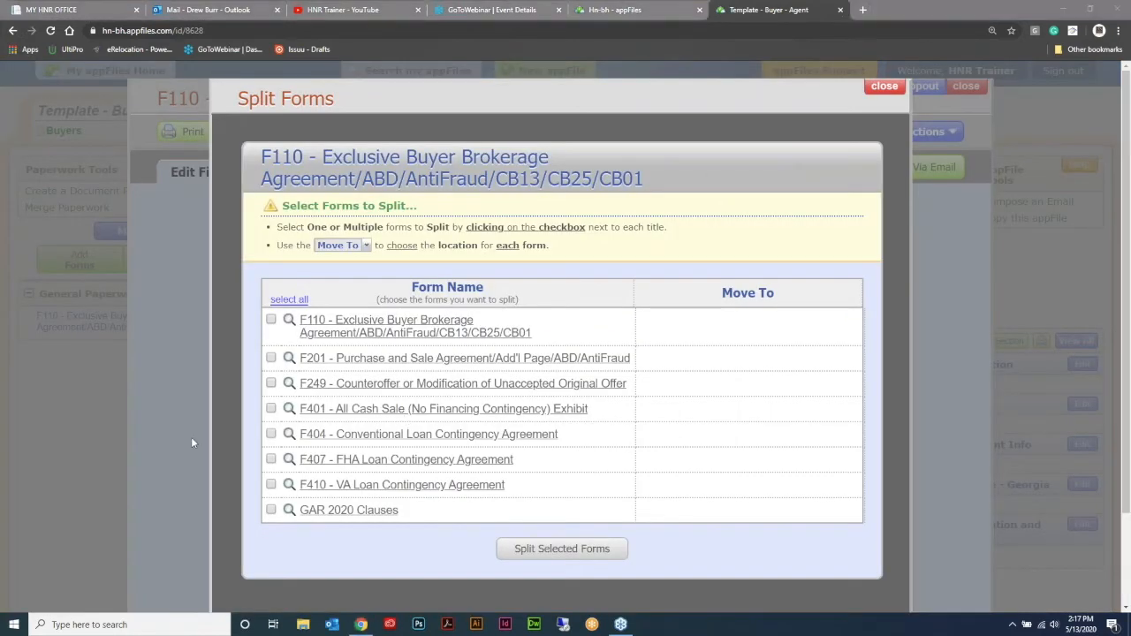
Step: Split all forms of the merged F110 document into separate General Paperwork documents
{"action": "left_click", "coordinate": [288, 299]}
{"action": "left_click", "coordinate": [562, 552]}
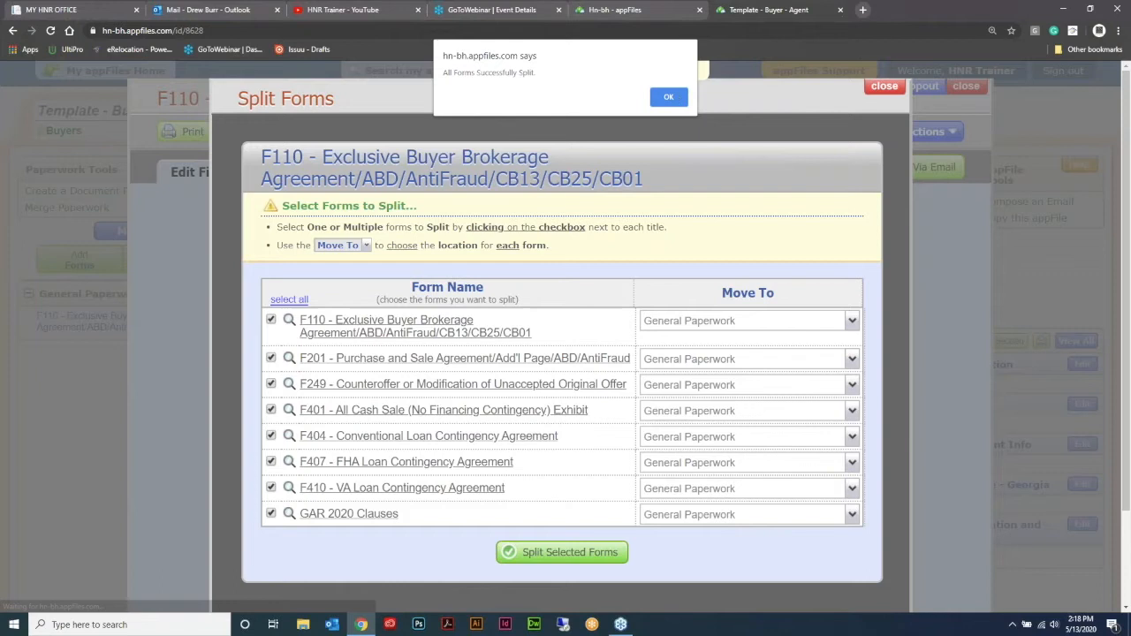
{"action": "left_click", "coordinate": [671, 97]}
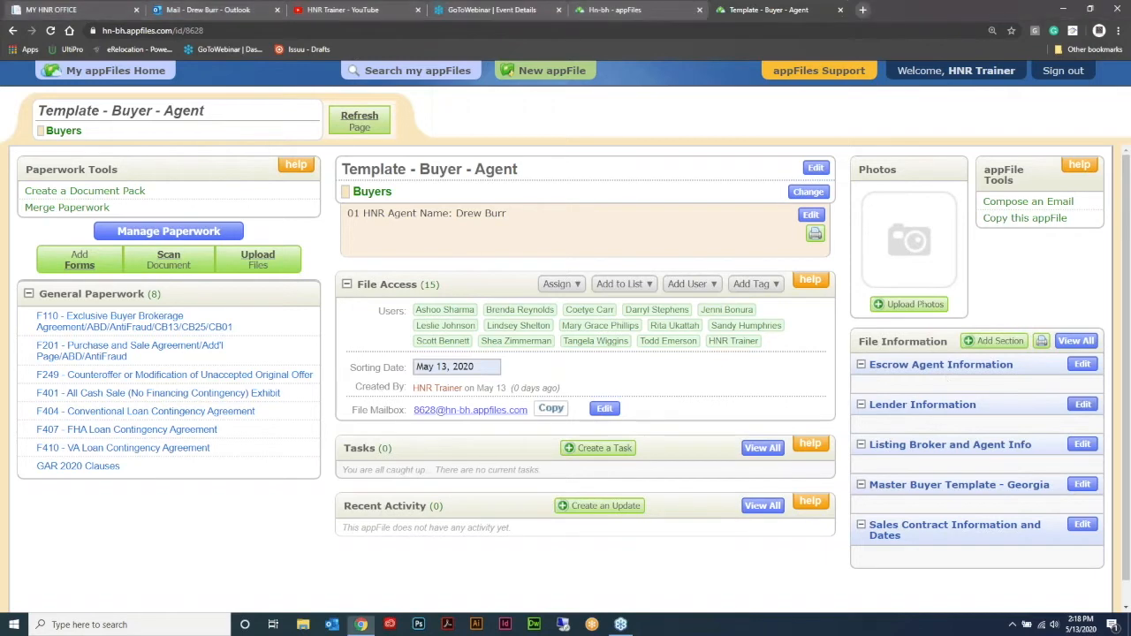
Step: In the Master Buyer Template - Georgia file information, fill in Harry Norman, REALTORS as selling broker firm, plus its address and office phone
{"action": "left_click", "coordinate": [1082, 403]}
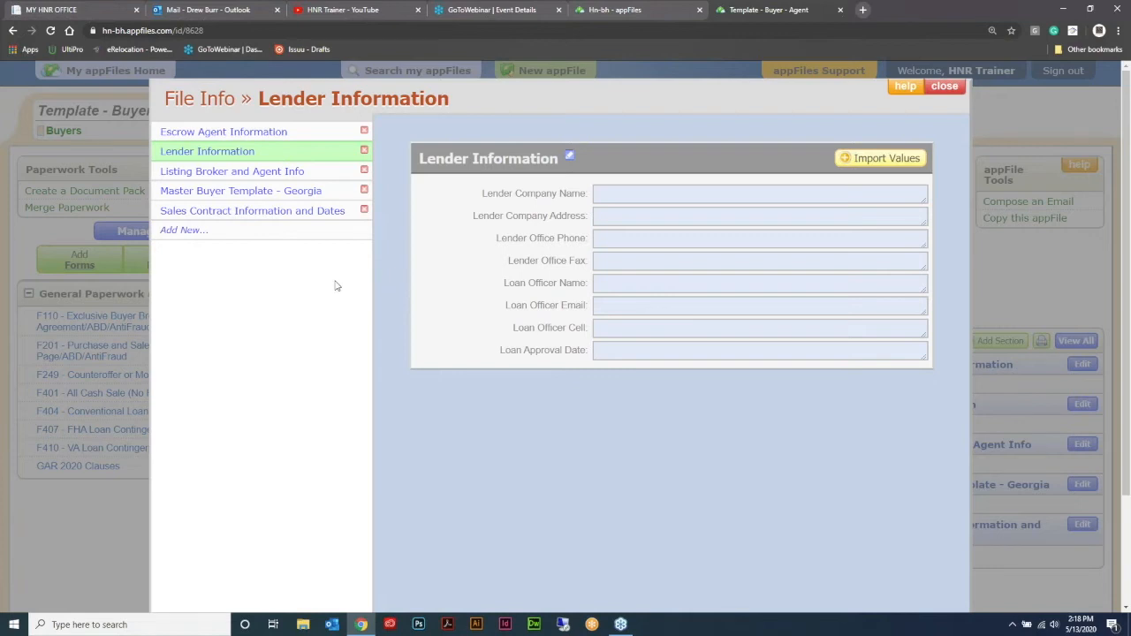
{"action": "left_click", "coordinate": [265, 191]}
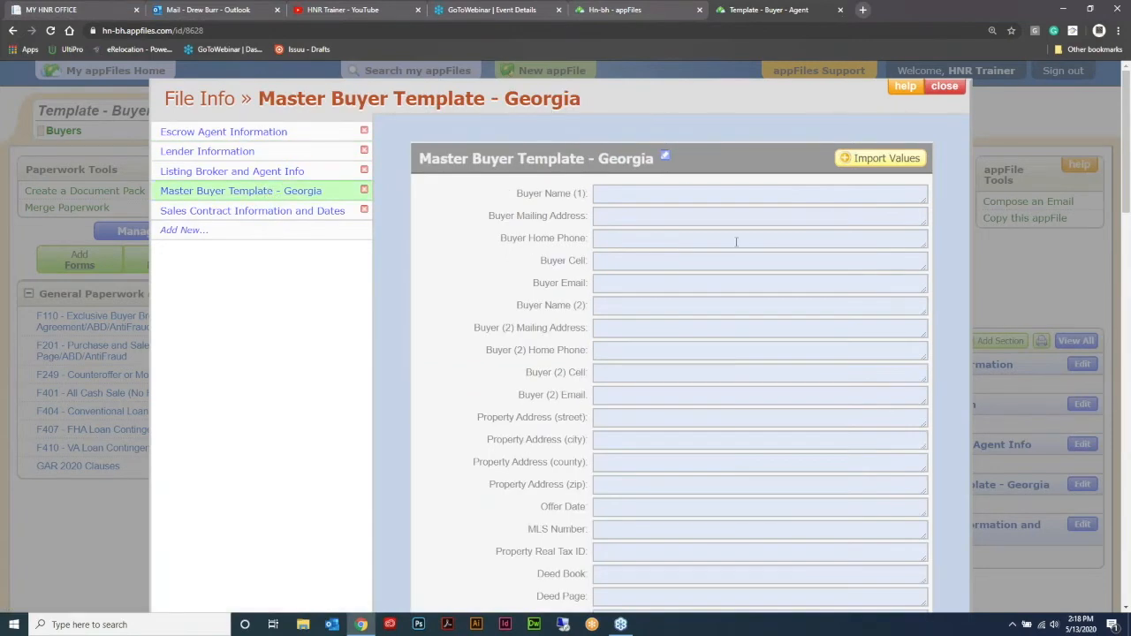
{"action": "scroll", "coordinate": [736, 241], "scroll_direction": "down", "scroll_amount": 8}
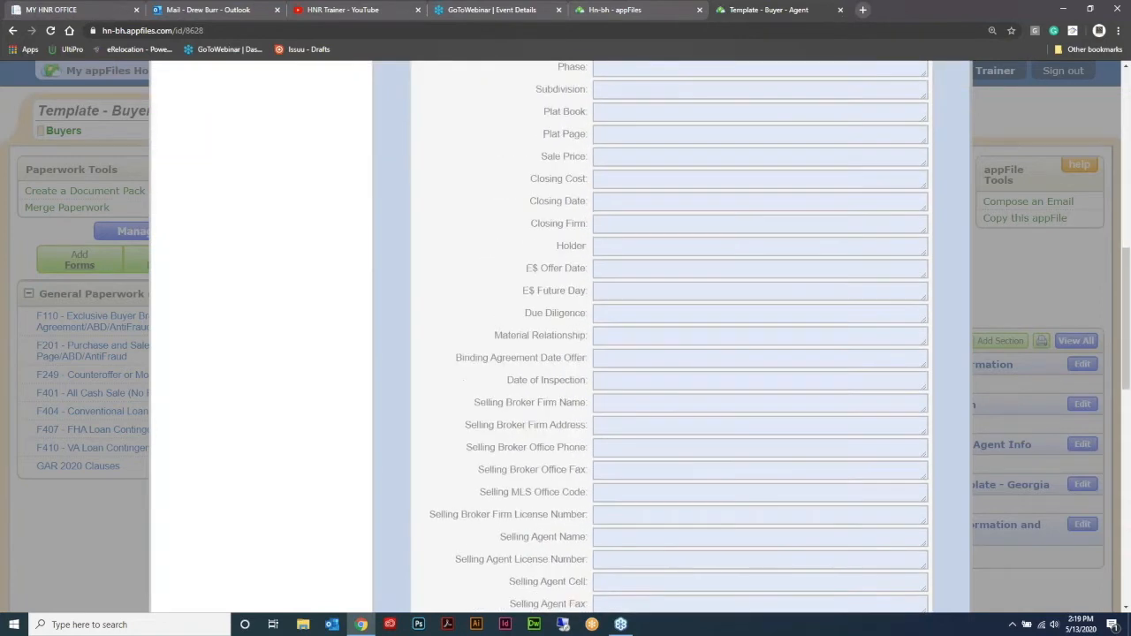
{"action": "scroll", "coordinate": [631, 248], "scroll_direction": "down", "scroll_amount": 3}
{"action": "left_click", "coordinate": [570, 283]}
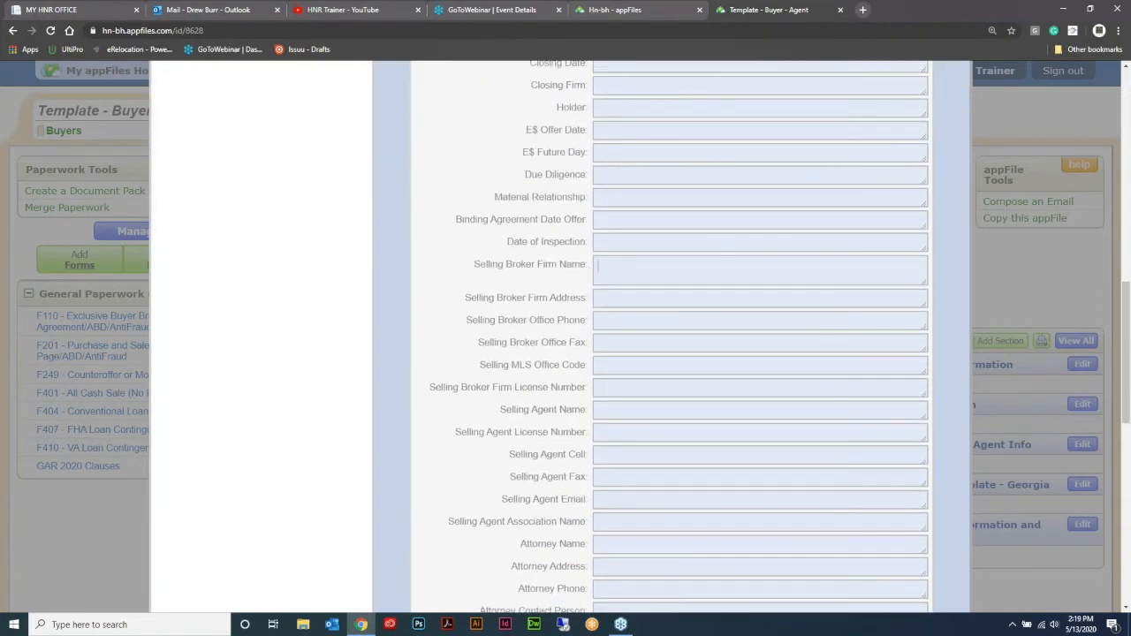
{"action": "type", "text": "Harry Norman, REALTORS"}
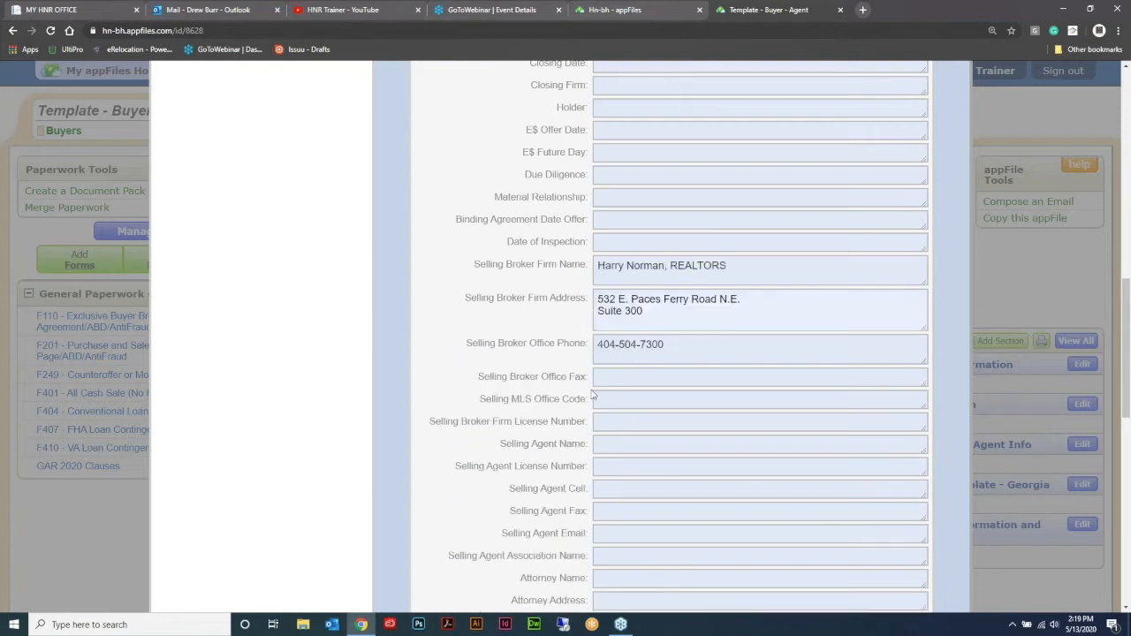
Step: Enter the selling broker's office fax number, the MLS office code HNBH08 and the firm license number
{"action": "left_click", "coordinate": [603, 379]}
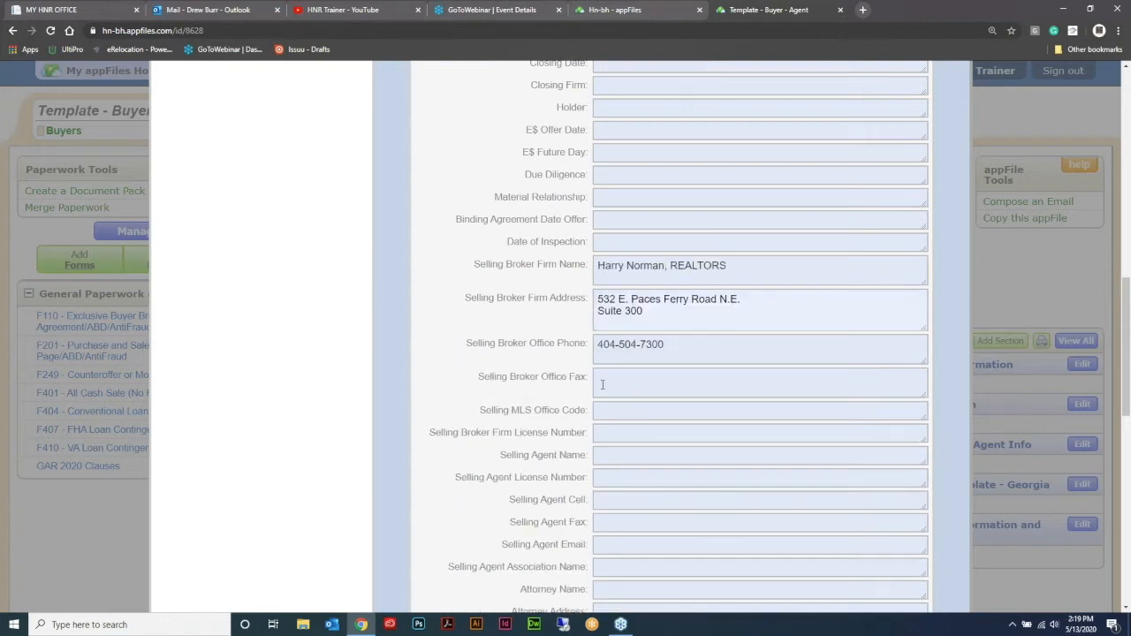
{"action": "left_click", "coordinate": [642, 415]}
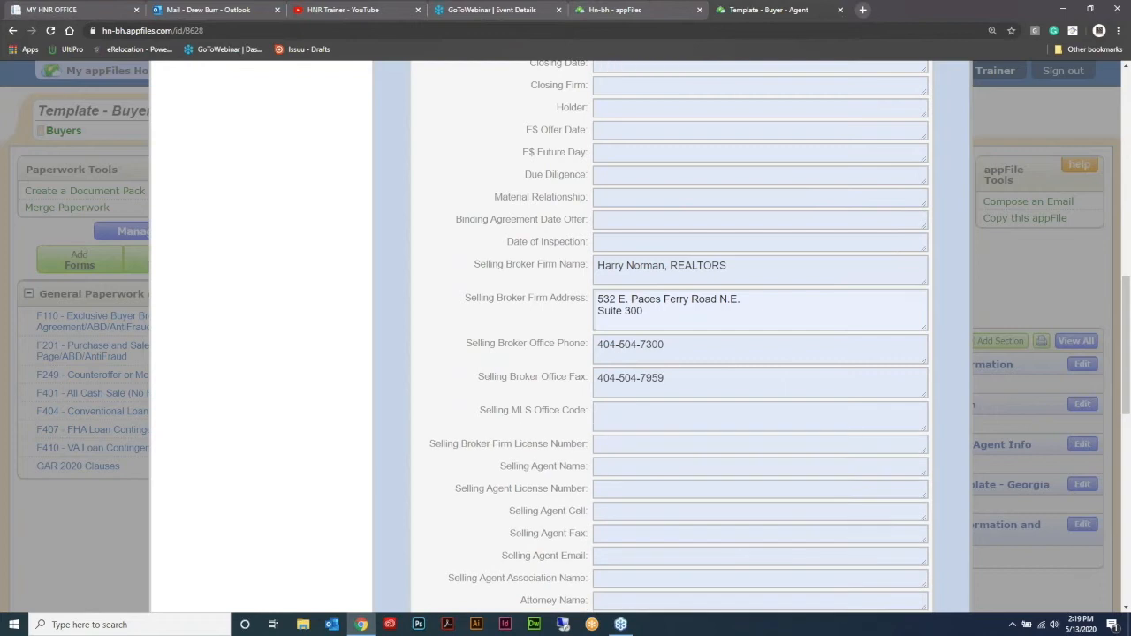
{"action": "type", "text": "HNBH08"}
{"action": "left_click", "coordinate": [662, 450]}
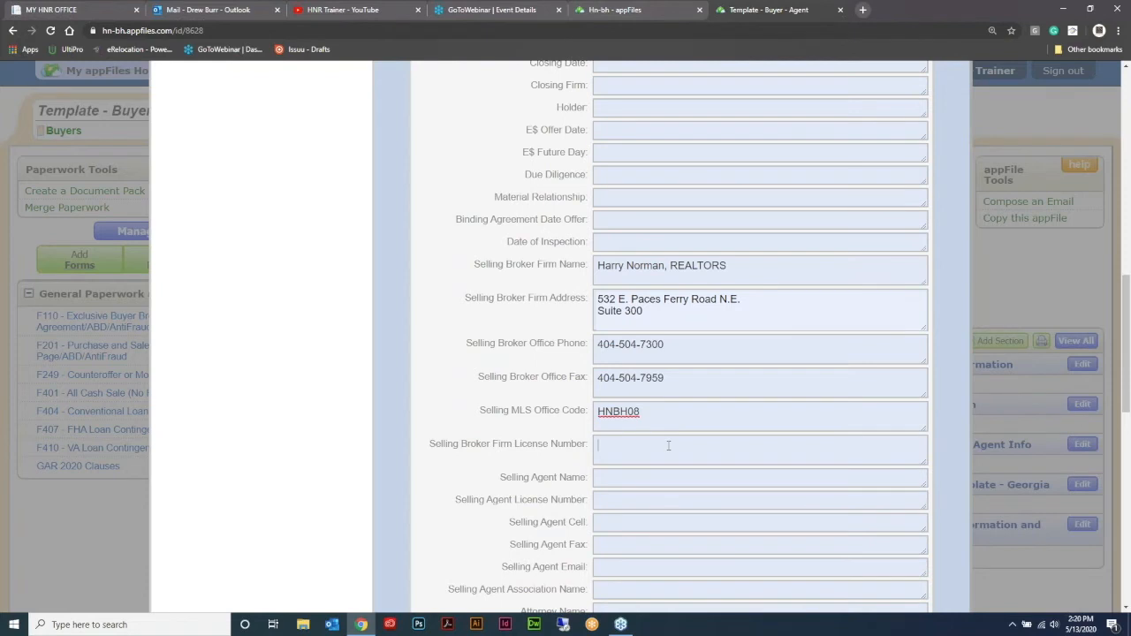
{"action": "type", "text": "H-19900"}
Step: Fill in the selling agent's full name, license number and cell phone number
{"action": "left_click", "coordinate": [675, 479]}
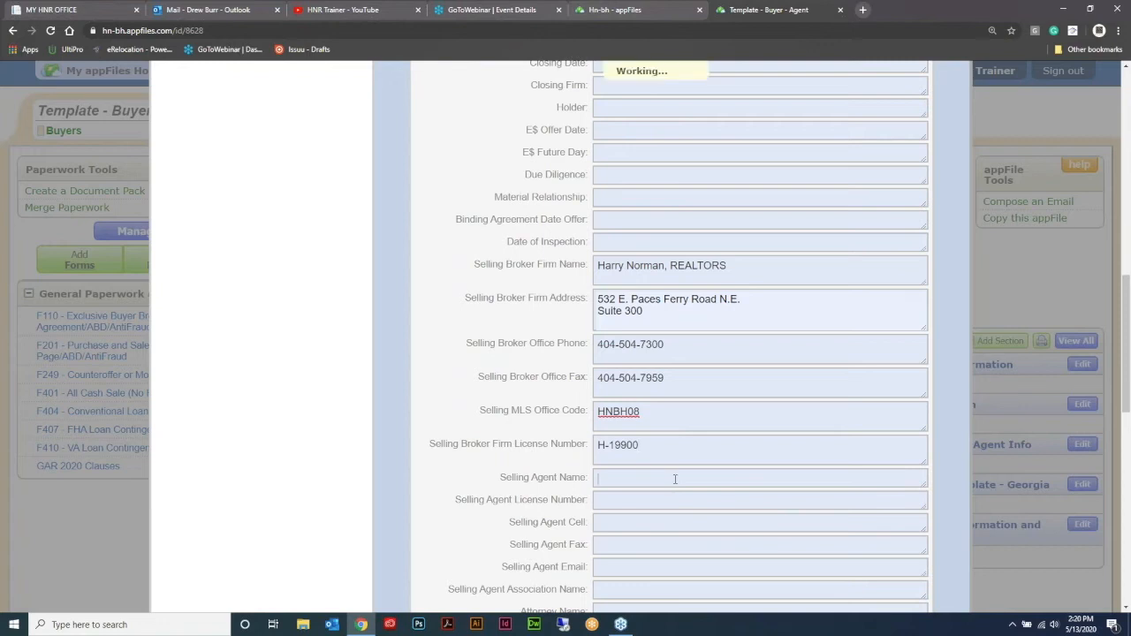
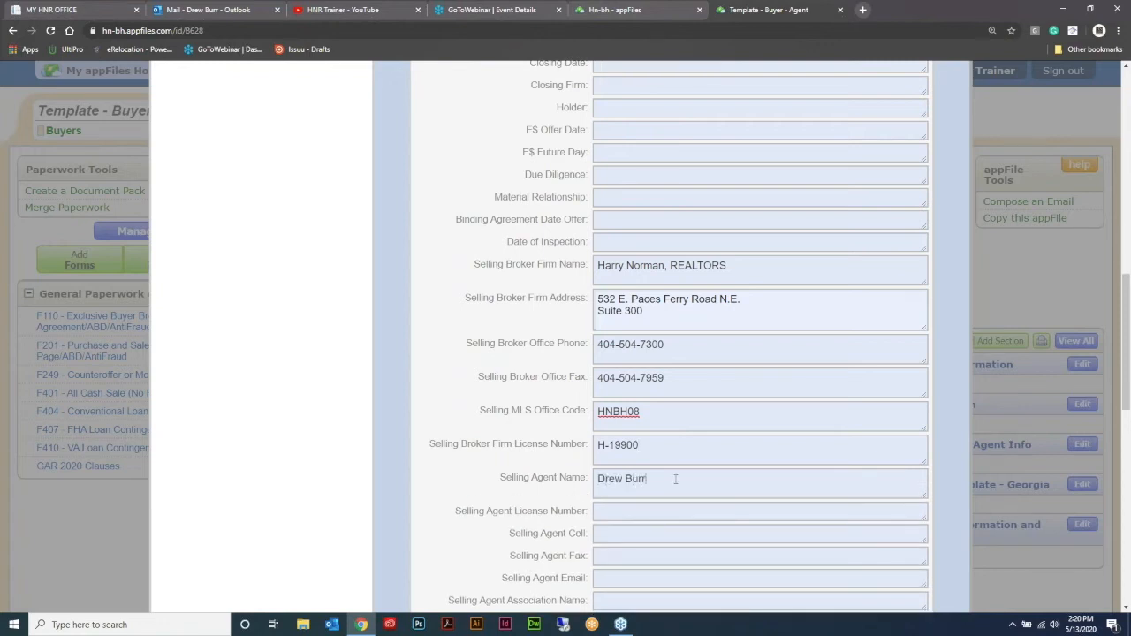
{"action": "left_click", "coordinate": [612, 514]}
{"action": "type", "text": "365100"}
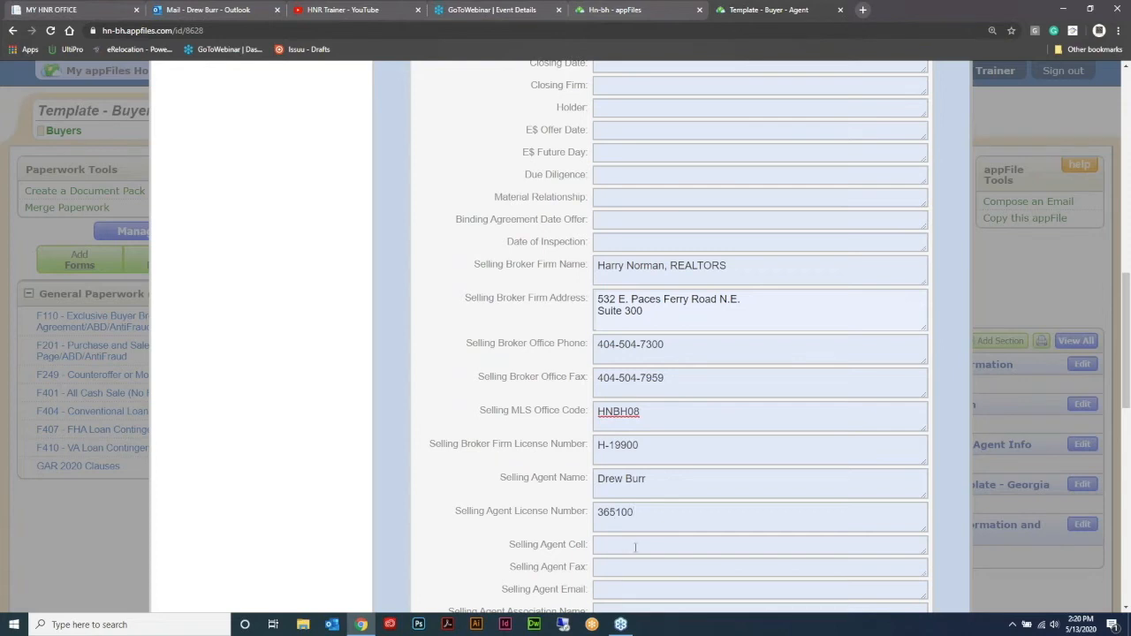
{"action": "left_click", "coordinate": [635, 547]}
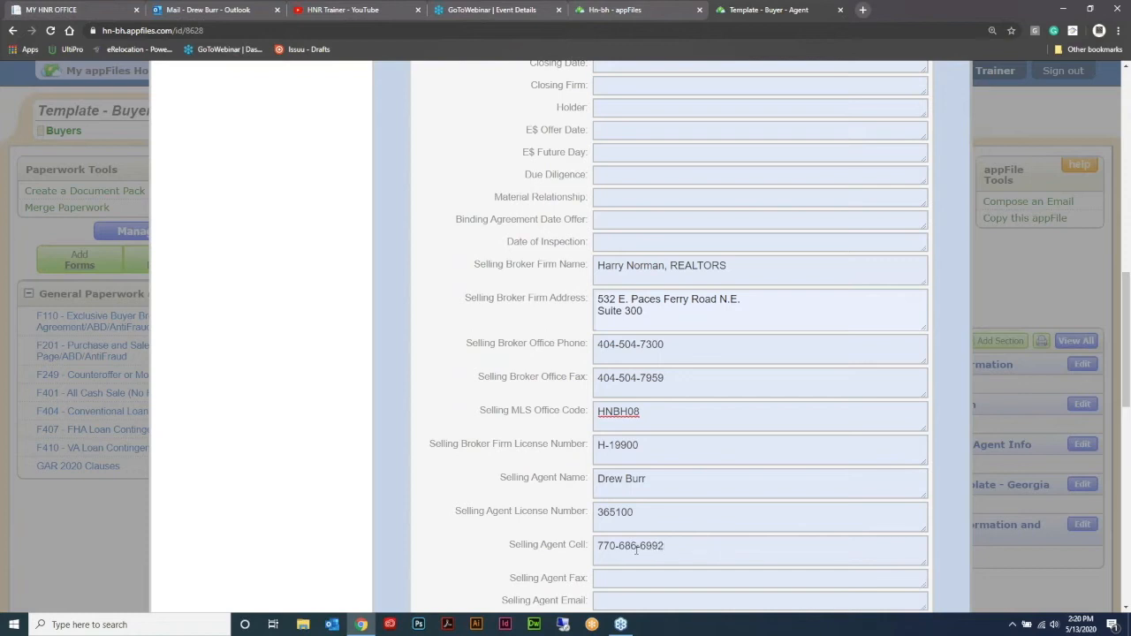
Step: Fill in the selling agent's fax number and e-mail address
{"action": "scroll", "coordinate": [630, 518], "scroll_direction": "down", "scroll_amount": 2}
{"action": "left_click", "coordinate": [630, 466]}
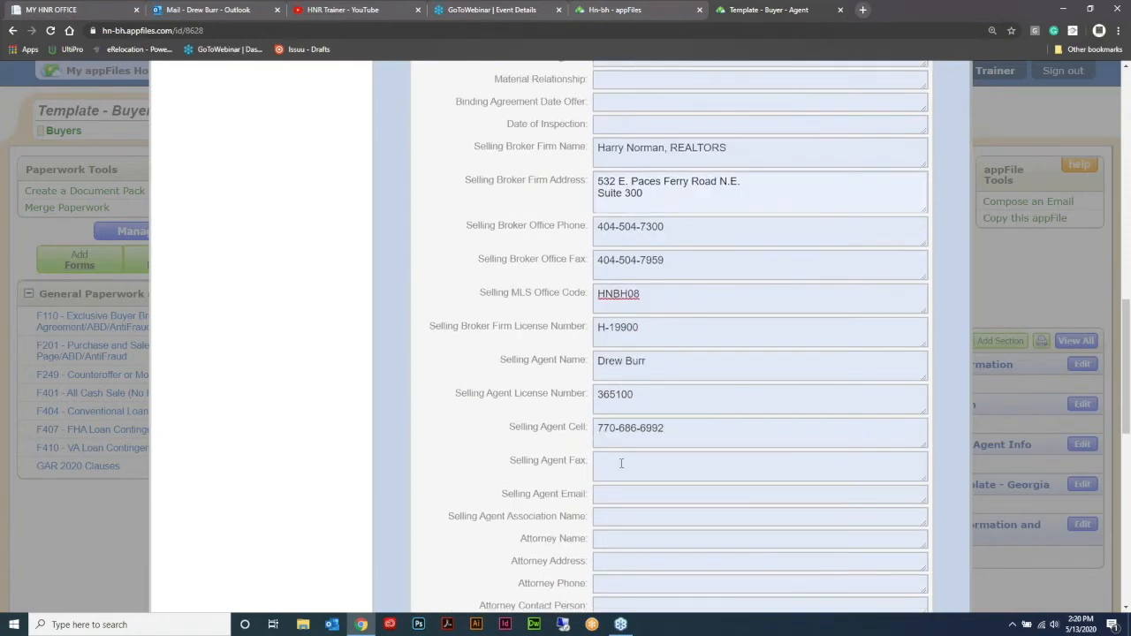
{"action": "left_click", "coordinate": [604, 487]}
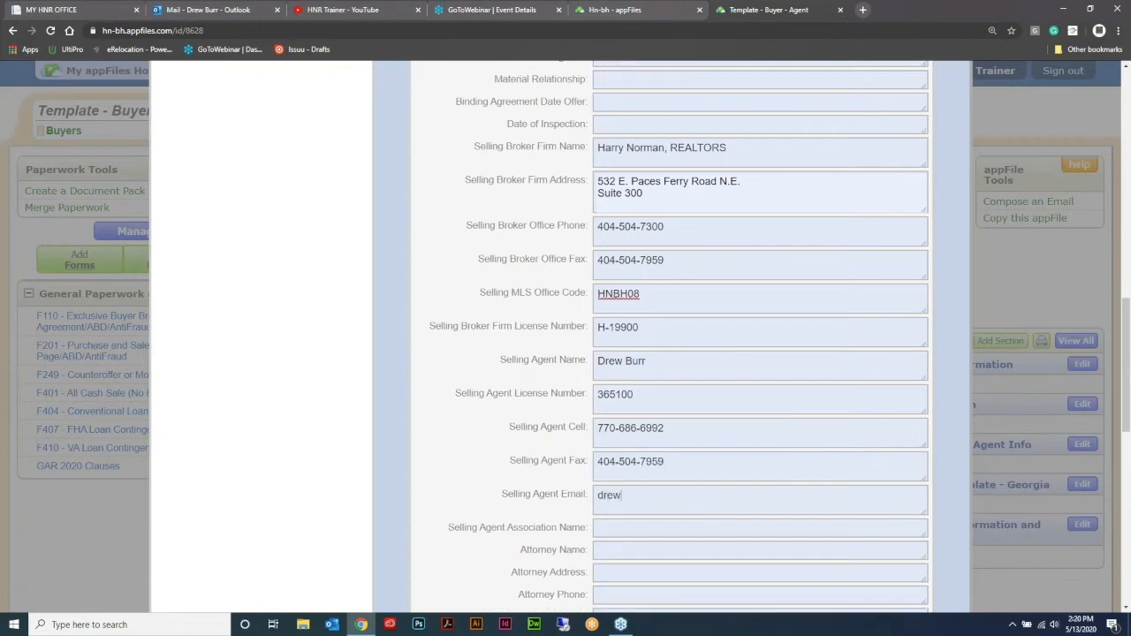
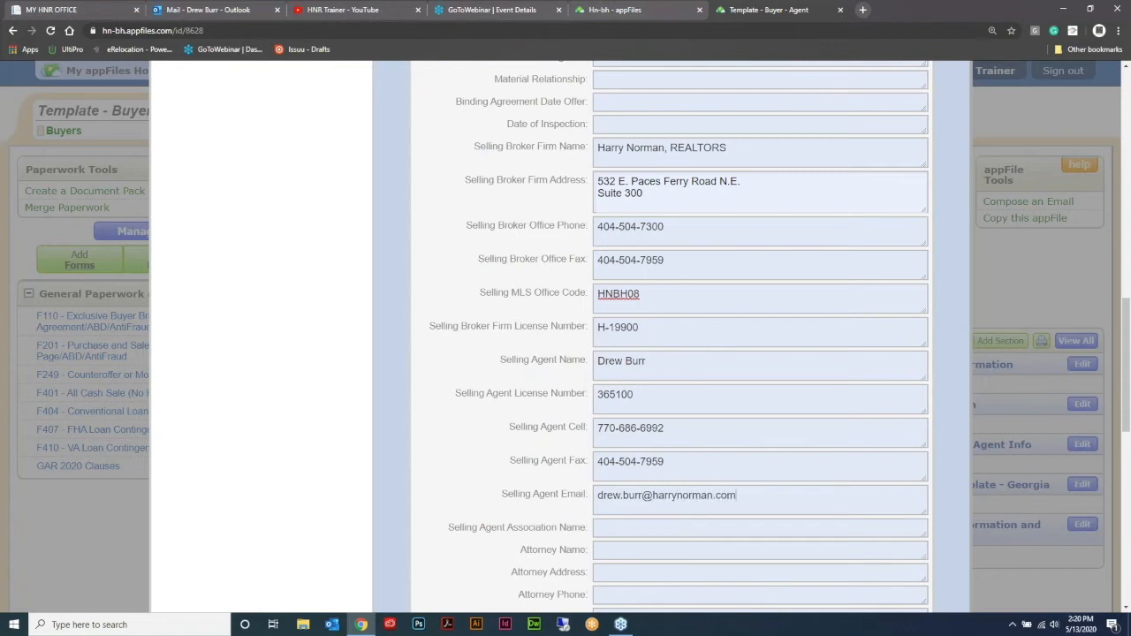
Step: Set the selling agent association name to Cobb Association of REALTORS and close the Master Buyer Template - Georgia information
{"action": "left_click", "coordinate": [613, 530]}
{"action": "type", "text": "Co"}
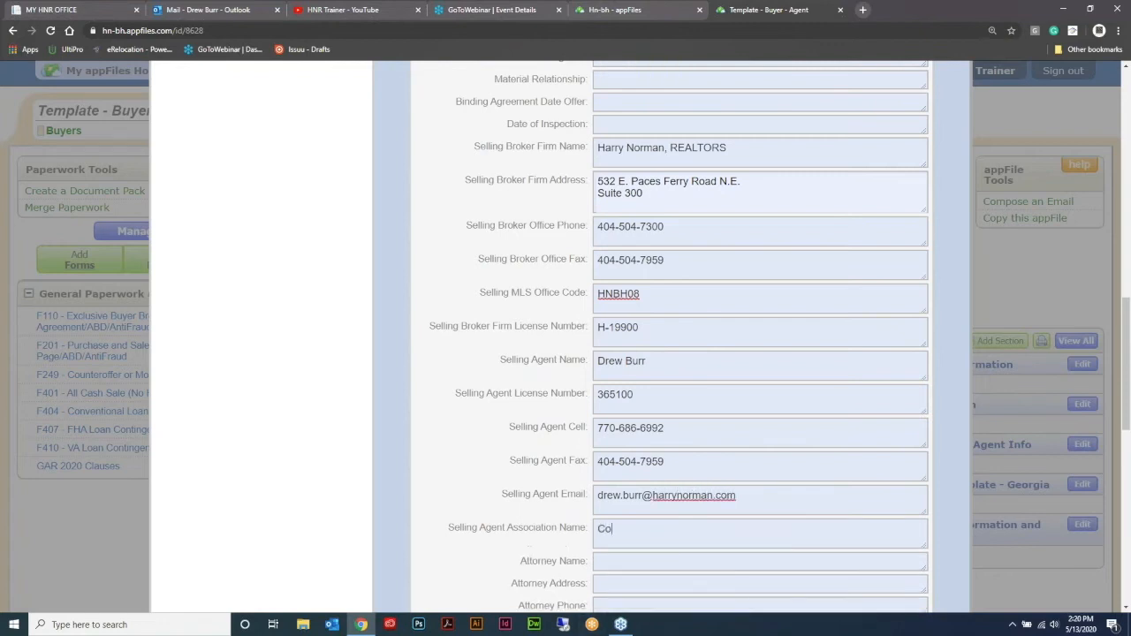
{"action": "type", "text": "bb Association of REAL"}
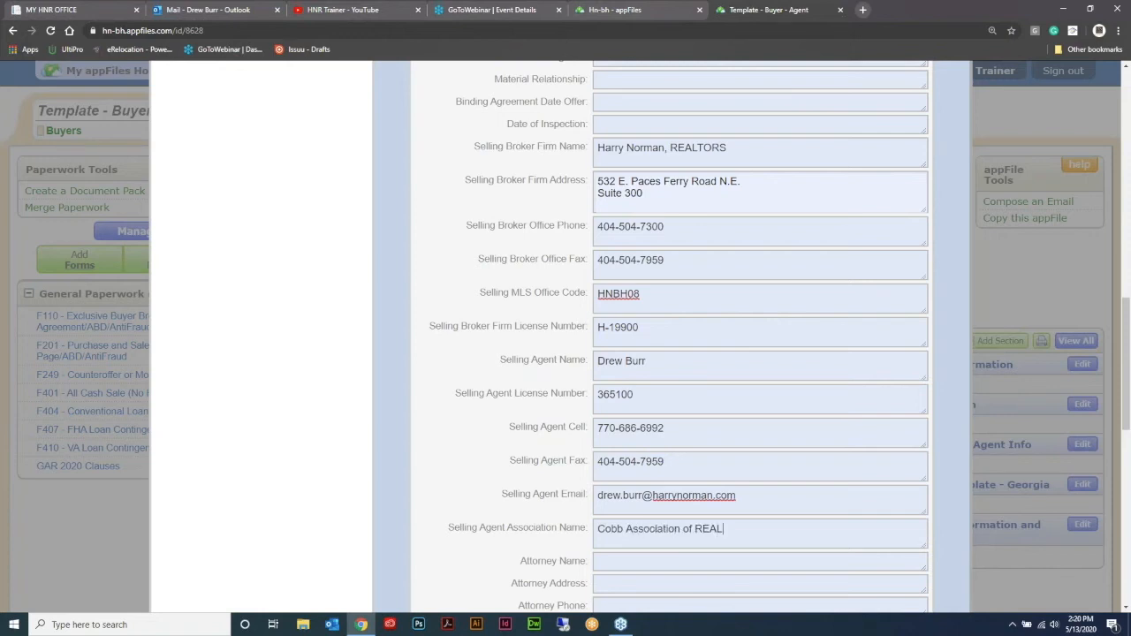
{"action": "type", "text": "TORS"}
{"action": "scroll", "coordinate": [770, 462], "scroll_direction": "up", "scroll_amount": 3}
{"action": "scroll", "coordinate": [782, 475], "scroll_direction": "down", "scroll_amount": 4}
{"action": "scroll", "coordinate": [784, 477], "scroll_direction": "up", "scroll_amount": 15}
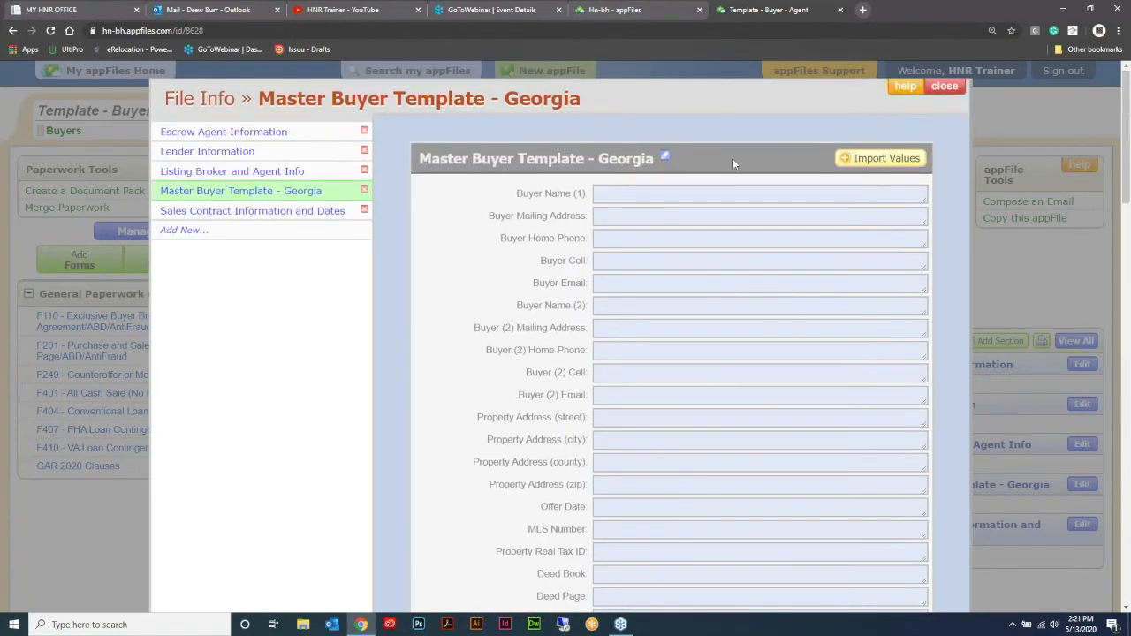
{"action": "left_click", "coordinate": [972, 370]}
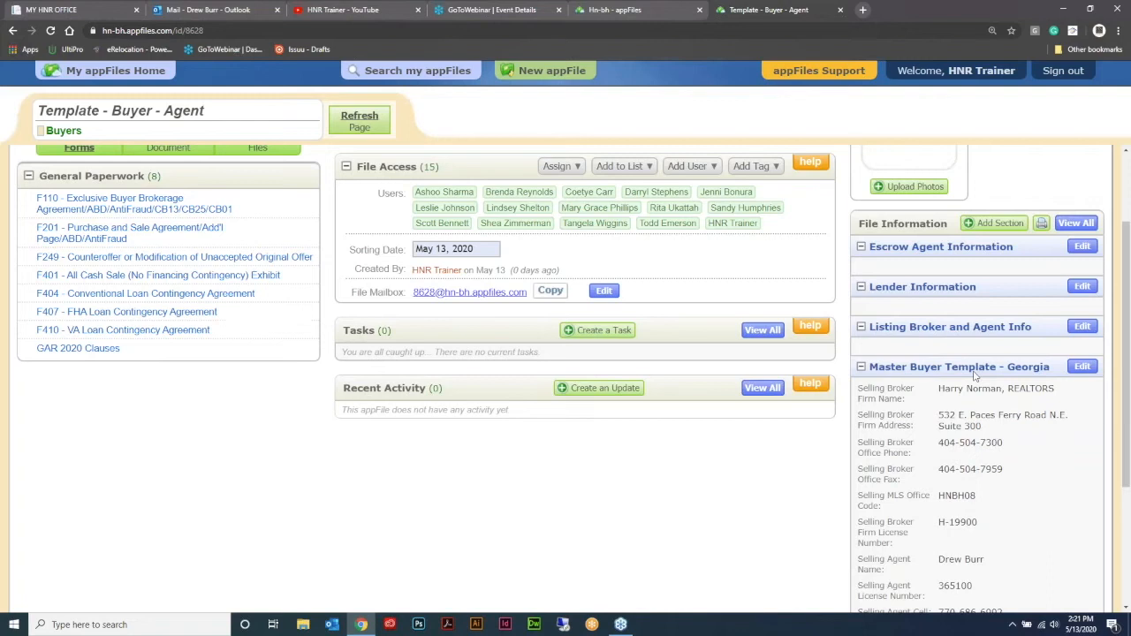
Step: Review the saved selling broker and agent values in the Master Buyer Template - Georgia section
{"action": "left_click", "coordinate": [1081, 320]}
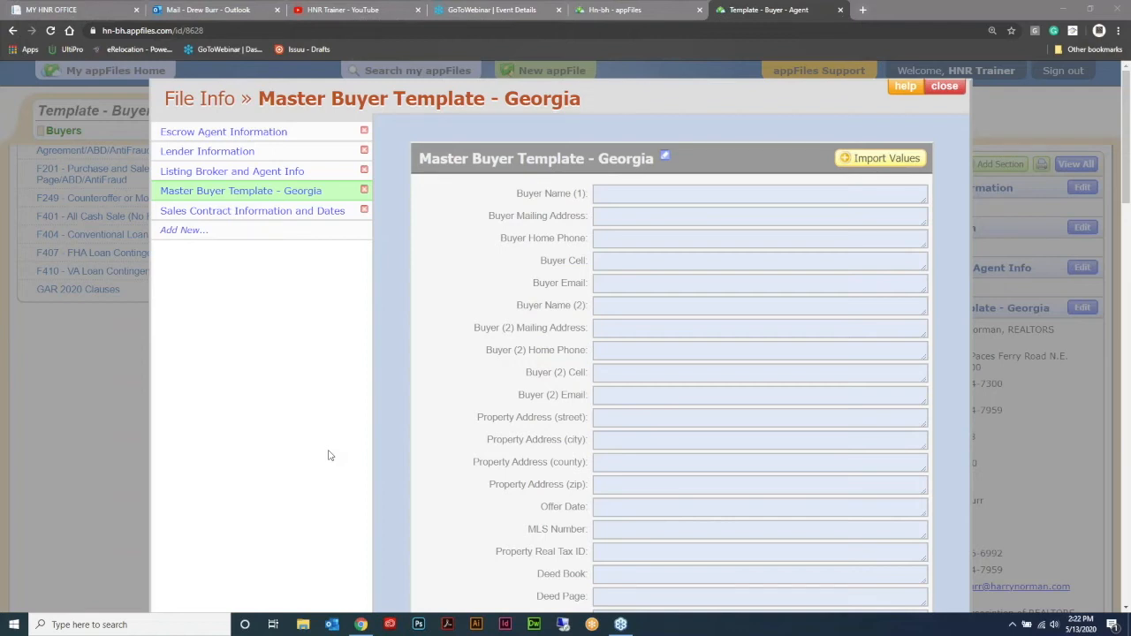
{"action": "left_click", "coordinate": [941, 87]}
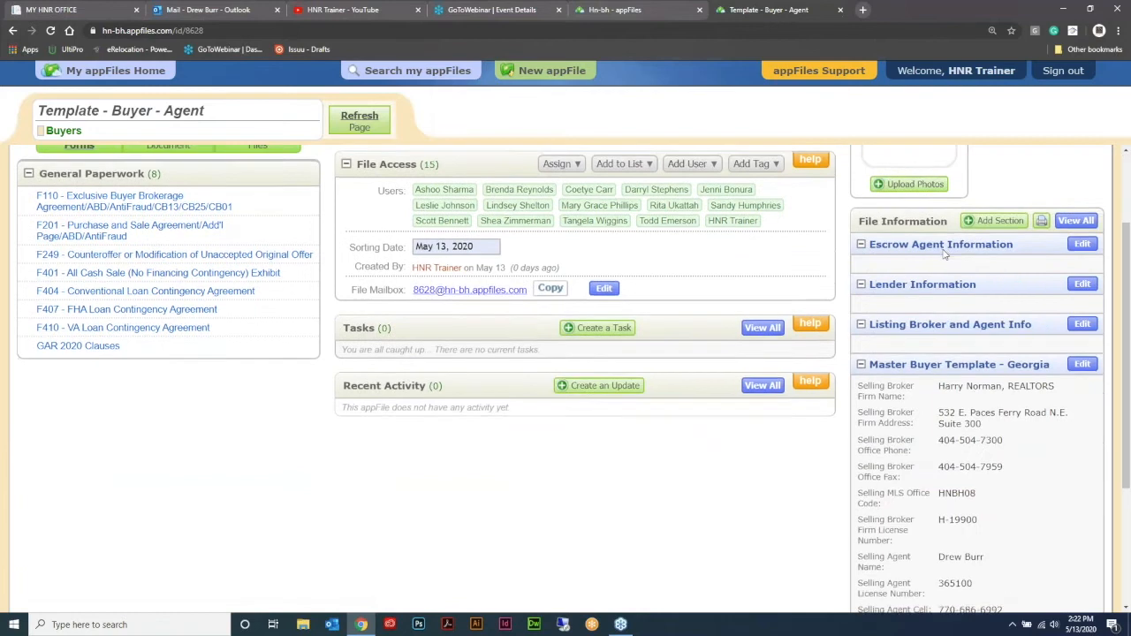
{"action": "scroll", "coordinate": [944, 254], "scroll_direction": "down", "scroll_amount": 1}
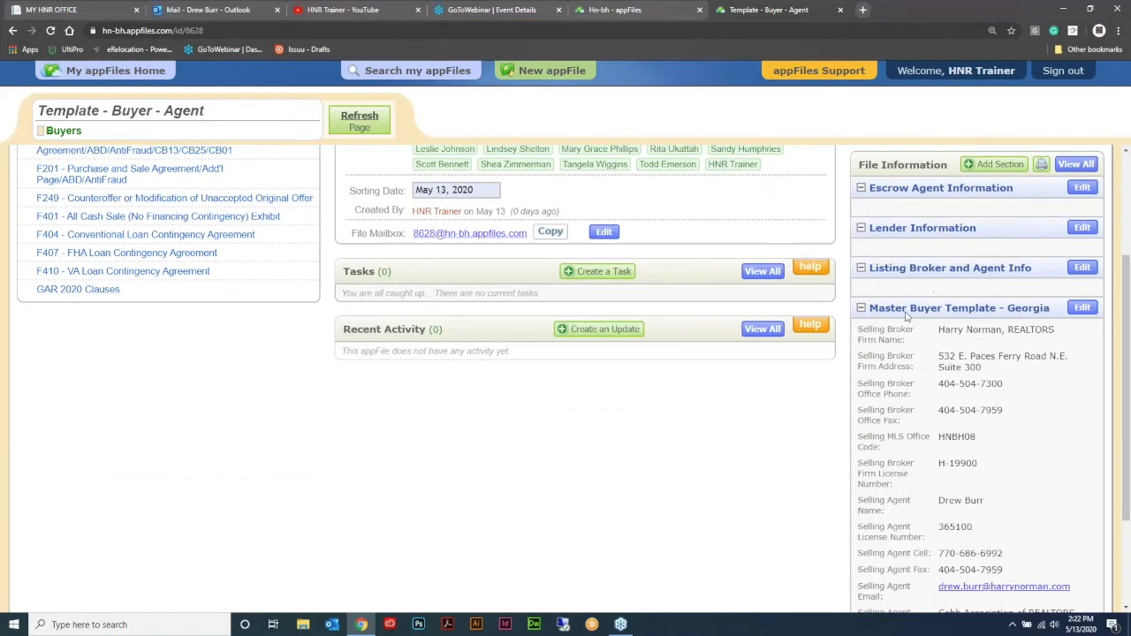
{"action": "left_click", "coordinate": [969, 343]}
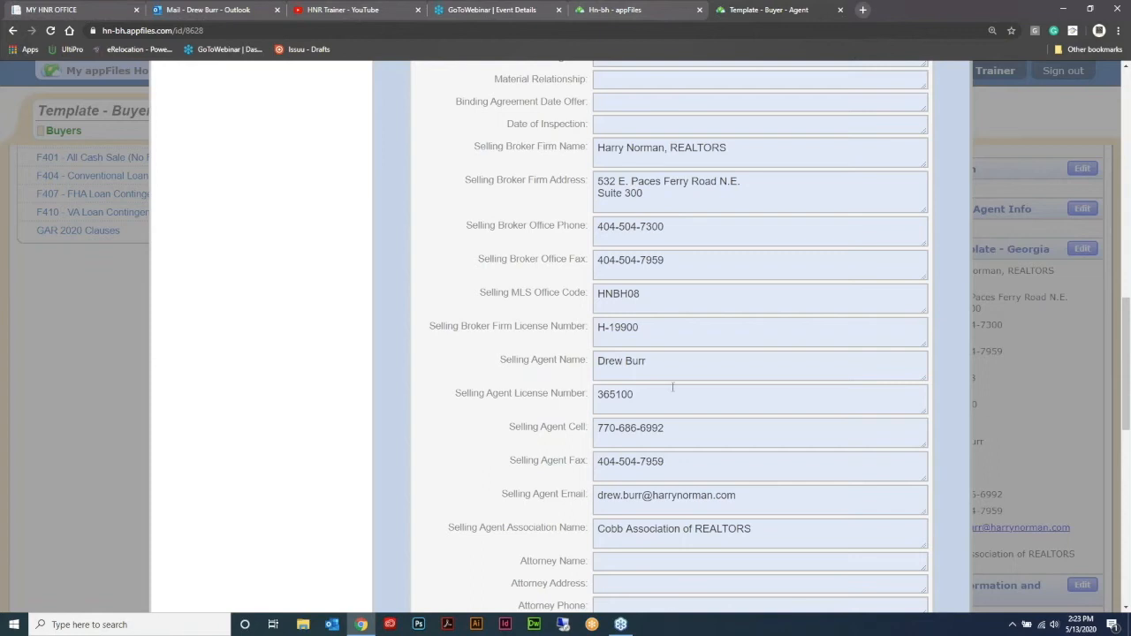
{"action": "scroll", "coordinate": [672, 387], "scroll_direction": "up", "scroll_amount": 12}
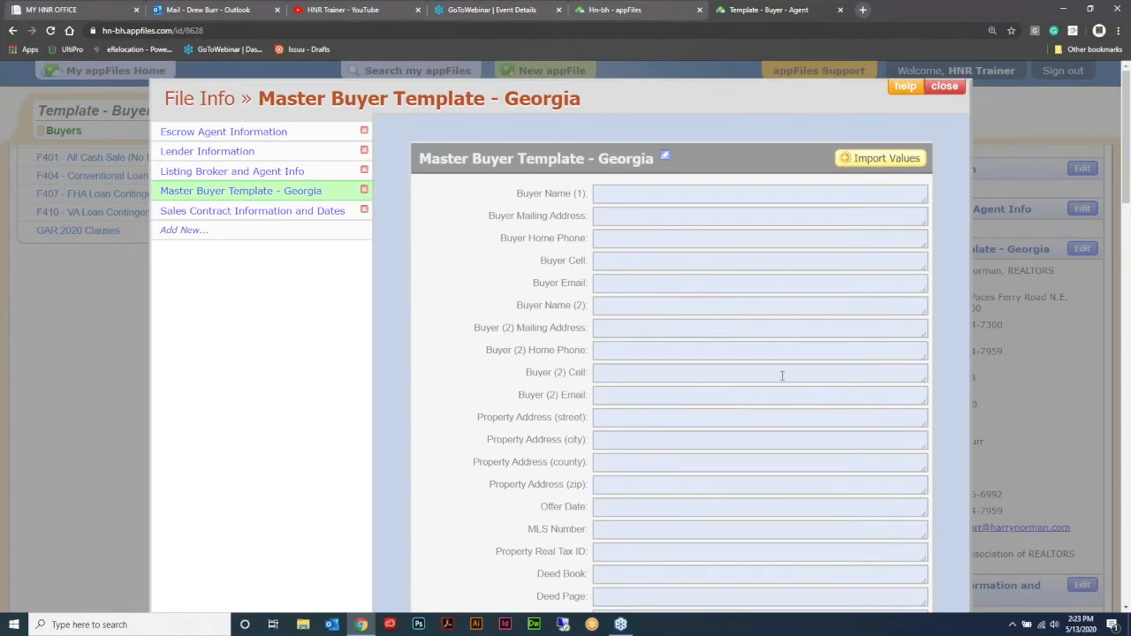
{"action": "scroll", "coordinate": [766, 347], "scroll_direction": "down", "scroll_amount": 15}
{"action": "scroll", "coordinate": [650, 150], "scroll_direction": "up", "scroll_amount": 2}
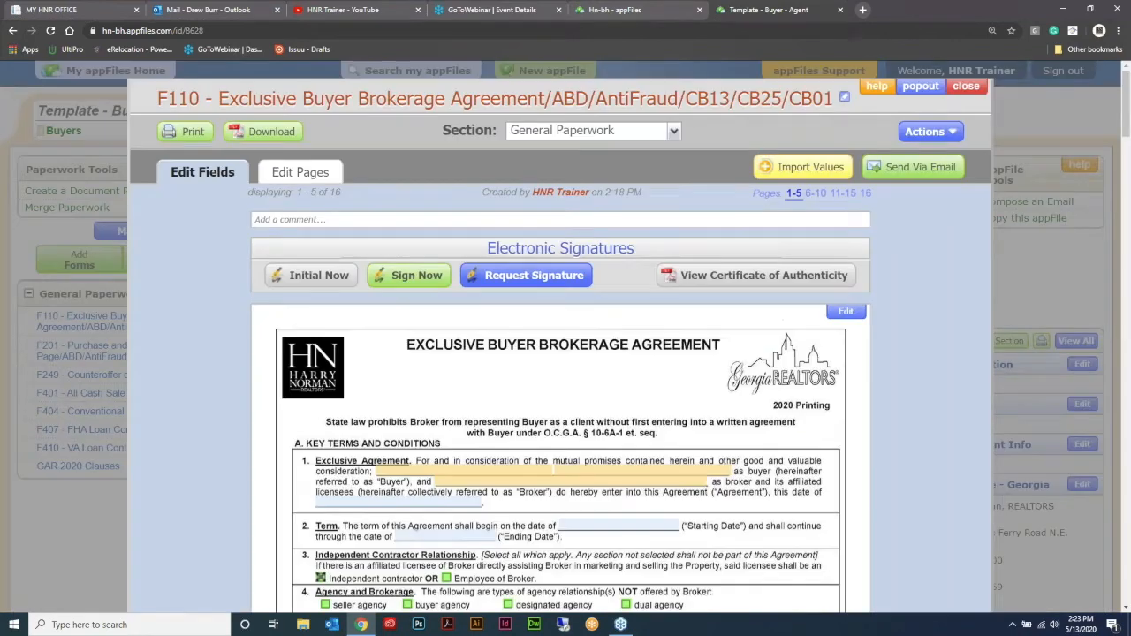
Step: Import the Master Buyer Template - Georgia info fields into the F110 Exclusive Buyer Brokerage Agreement, overriding its current values
{"action": "left_click", "coordinate": [809, 167]}
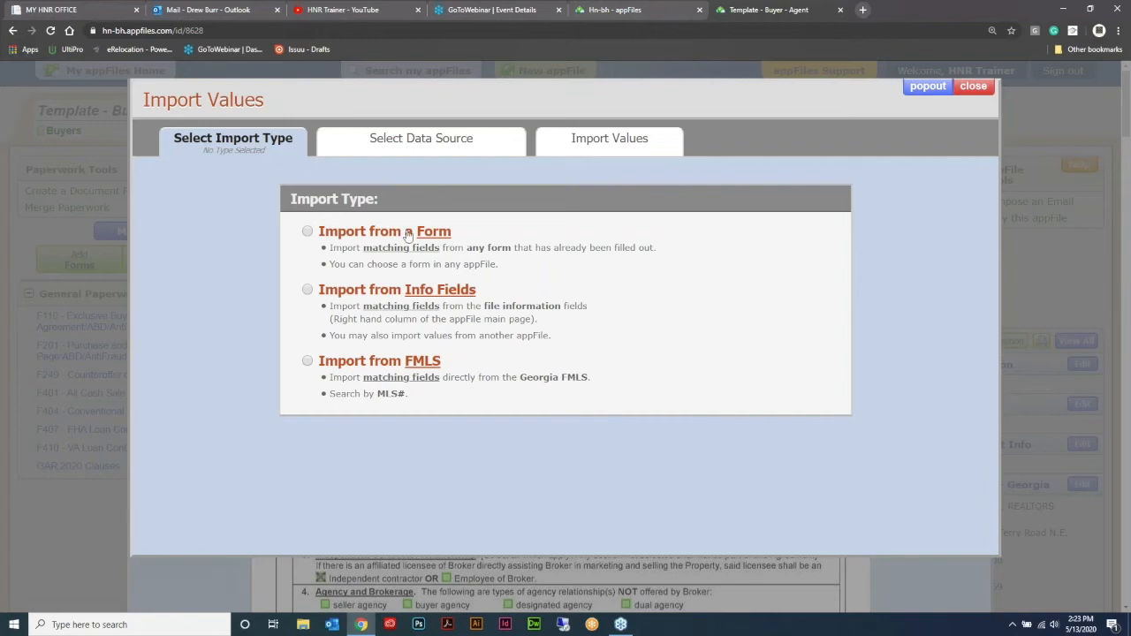
{"action": "left_click", "coordinate": [614, 10]}
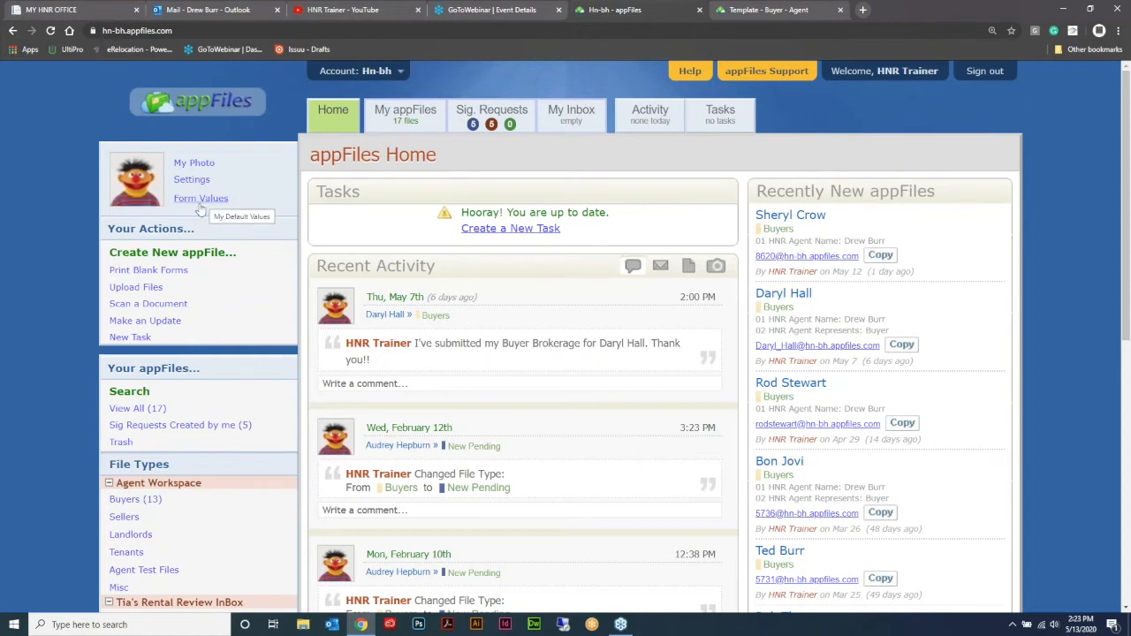
{"action": "left_click", "coordinate": [756, 9]}
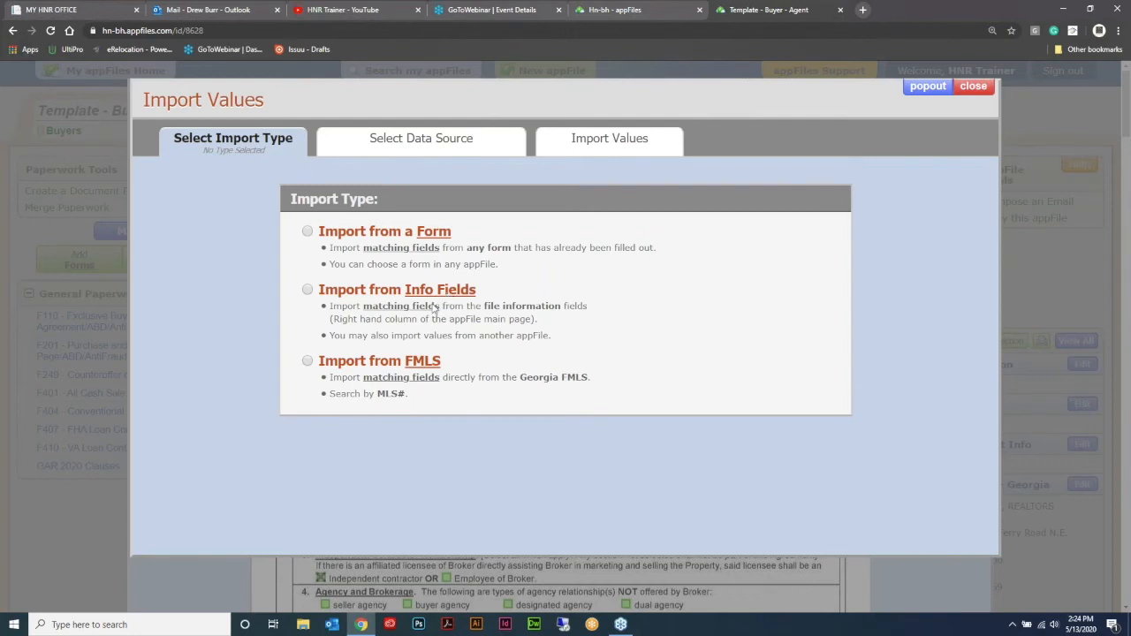
{"action": "left_click", "coordinate": [307, 292]}
{"action": "scroll", "coordinate": [679, 378], "scroll_direction": "down", "scroll_amount": 2}
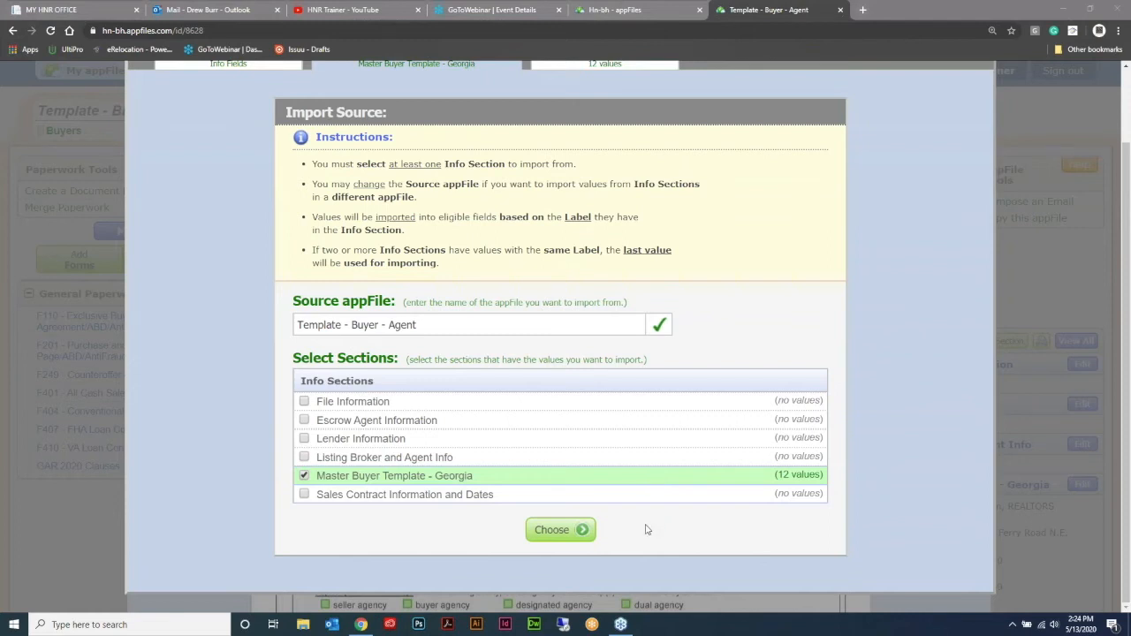
{"action": "left_click", "coordinate": [583, 529]}
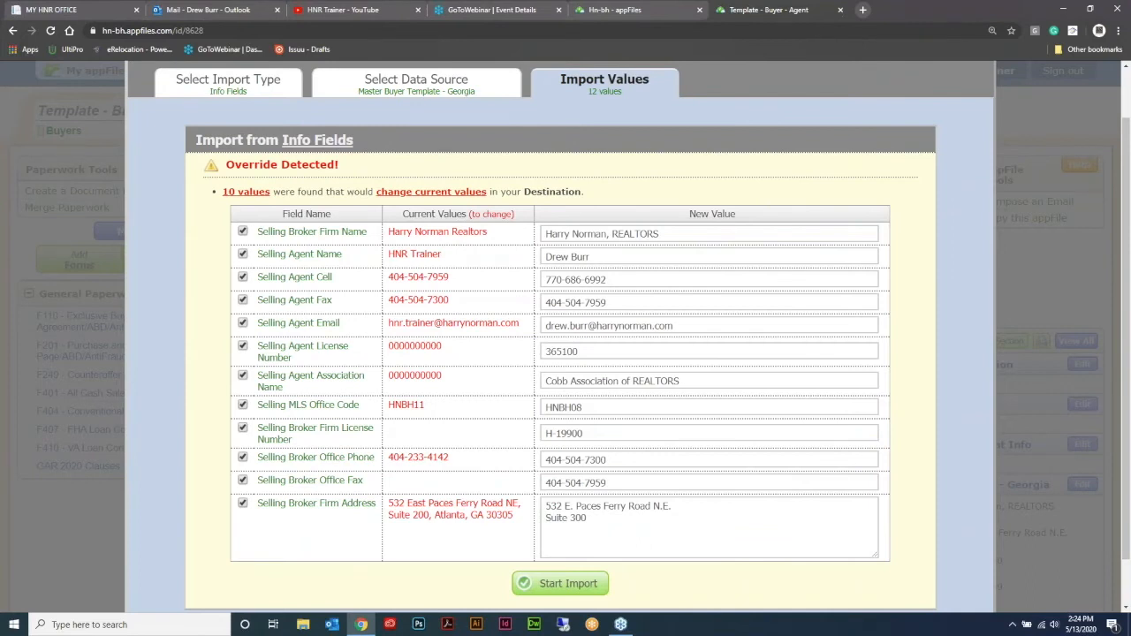
{"action": "left_click", "coordinate": [566, 583]}
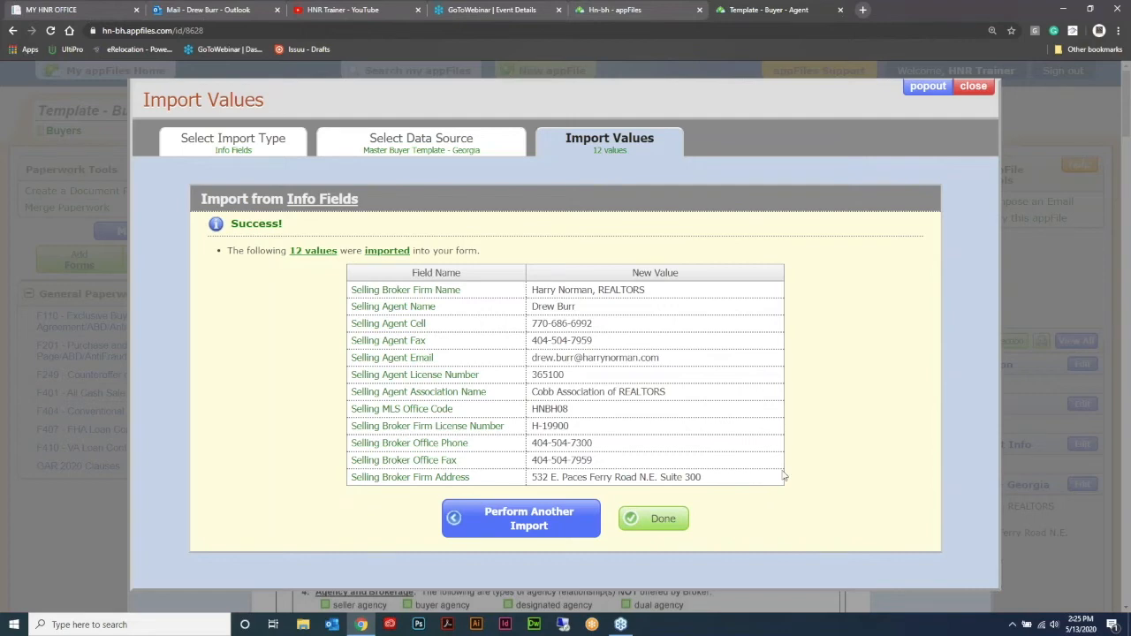
{"action": "scroll", "coordinate": [724, 421], "scroll_direction": "down", "scroll_amount": 11}
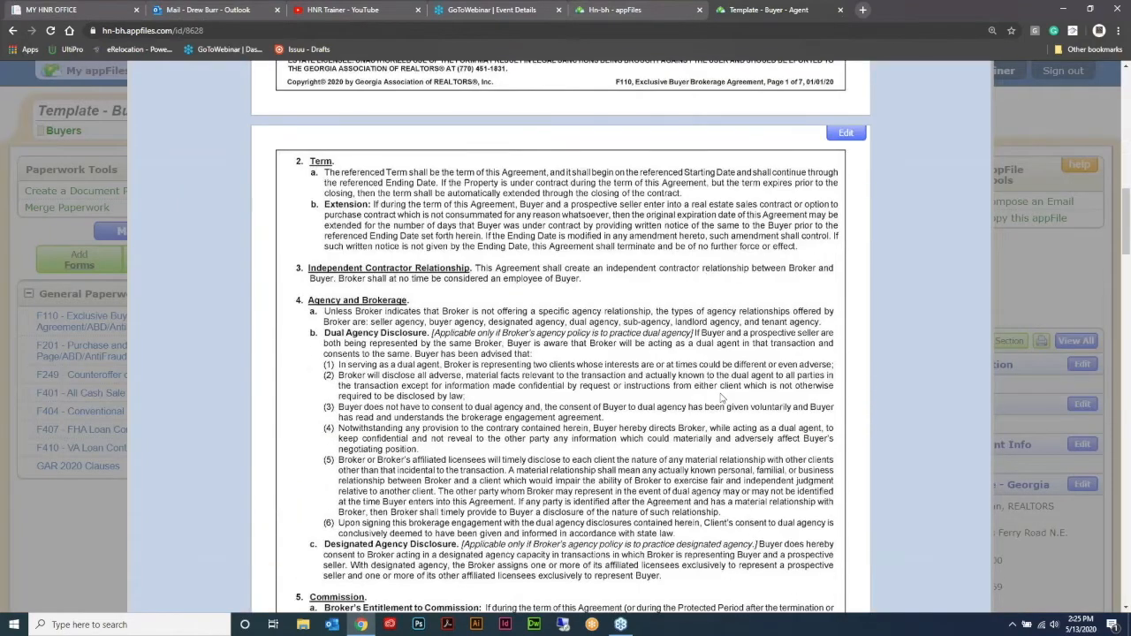
Step: Import the Master Buyer Template - Georgia values into the F201 Purchase and Sale Agreement and check the filled pages
{"action": "scroll", "coordinate": [723, 400], "scroll_direction": "down", "scroll_amount": 10}
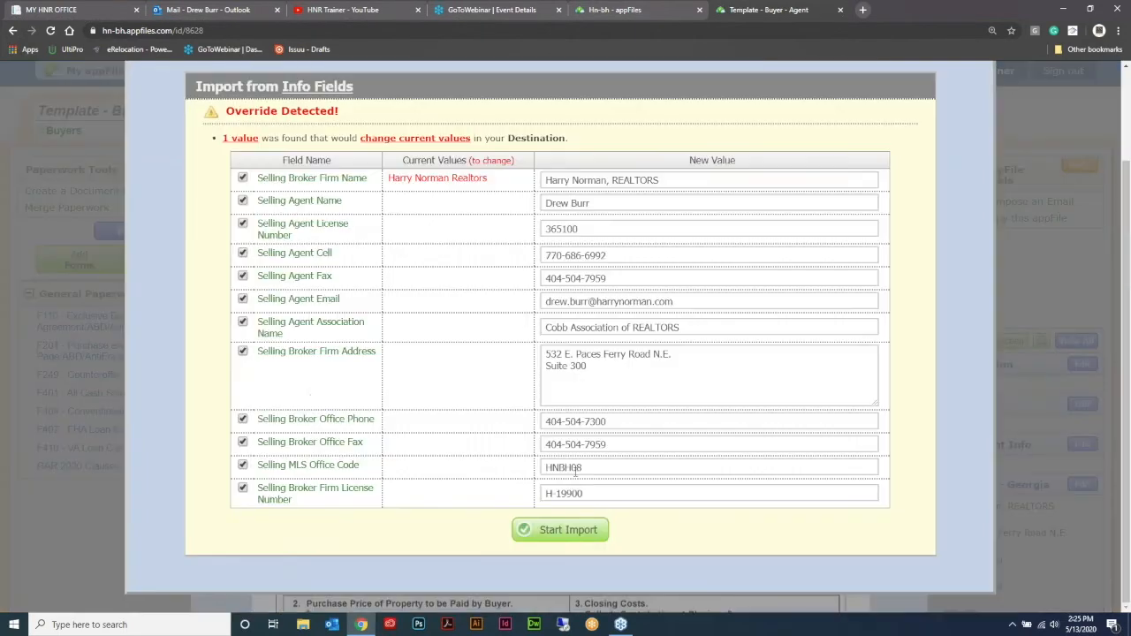
{"action": "left_click", "coordinate": [560, 534]}
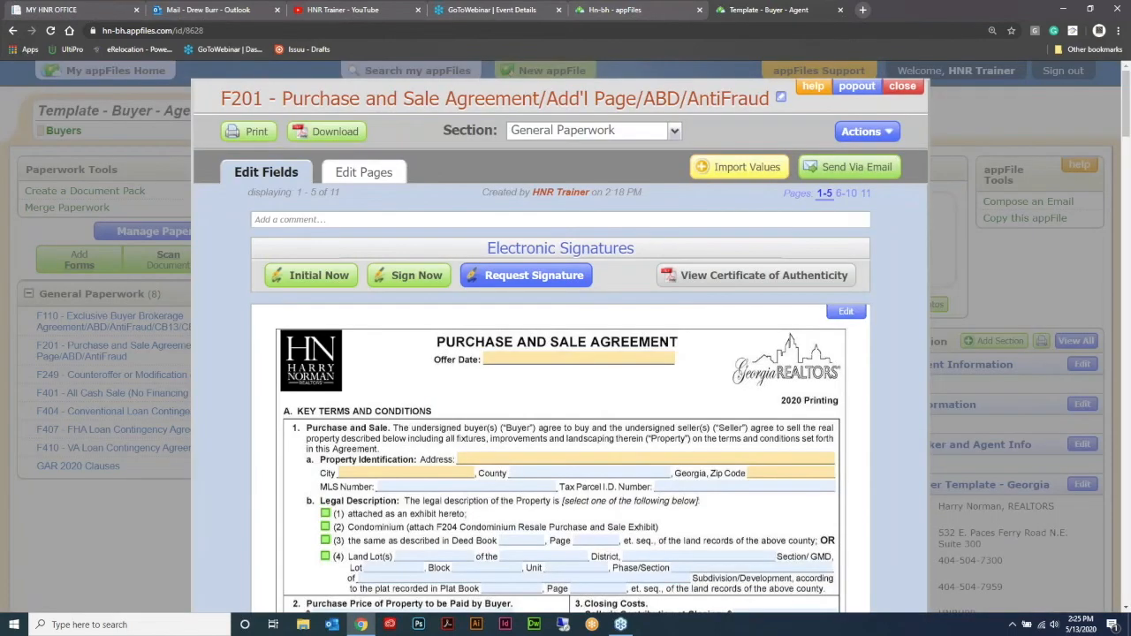
{"action": "scroll", "coordinate": [753, 345], "scroll_direction": "down", "scroll_amount": 6}
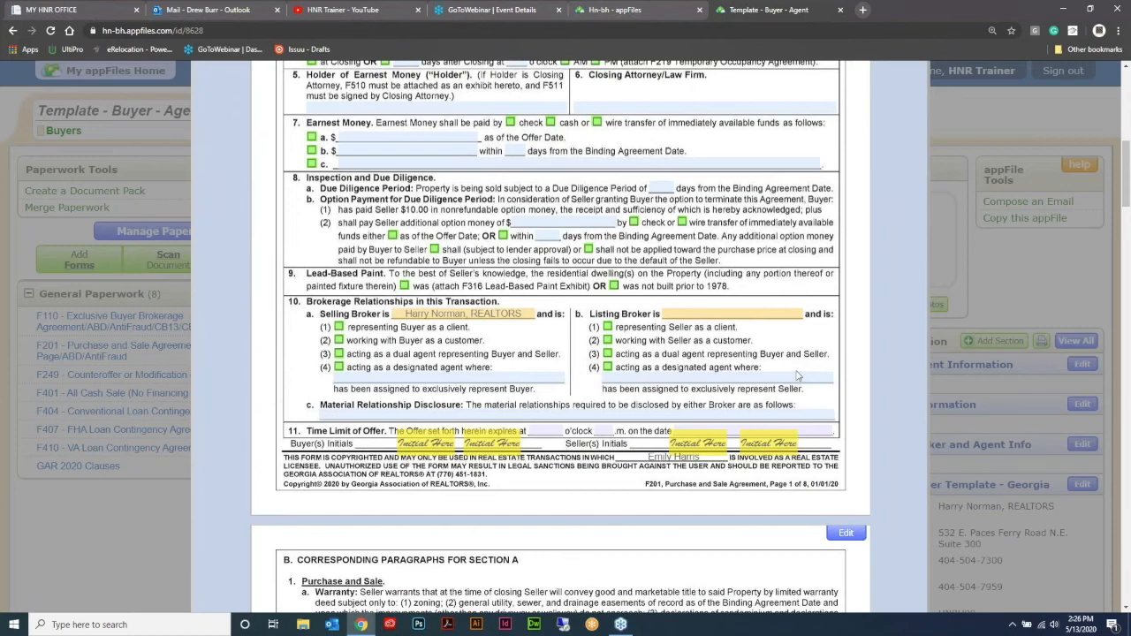
{"action": "scroll", "coordinate": [788, 364], "scroll_direction": "down", "scroll_amount": 6}
{"action": "scroll", "coordinate": [787, 358], "scroll_direction": "up", "scroll_amount": 12}
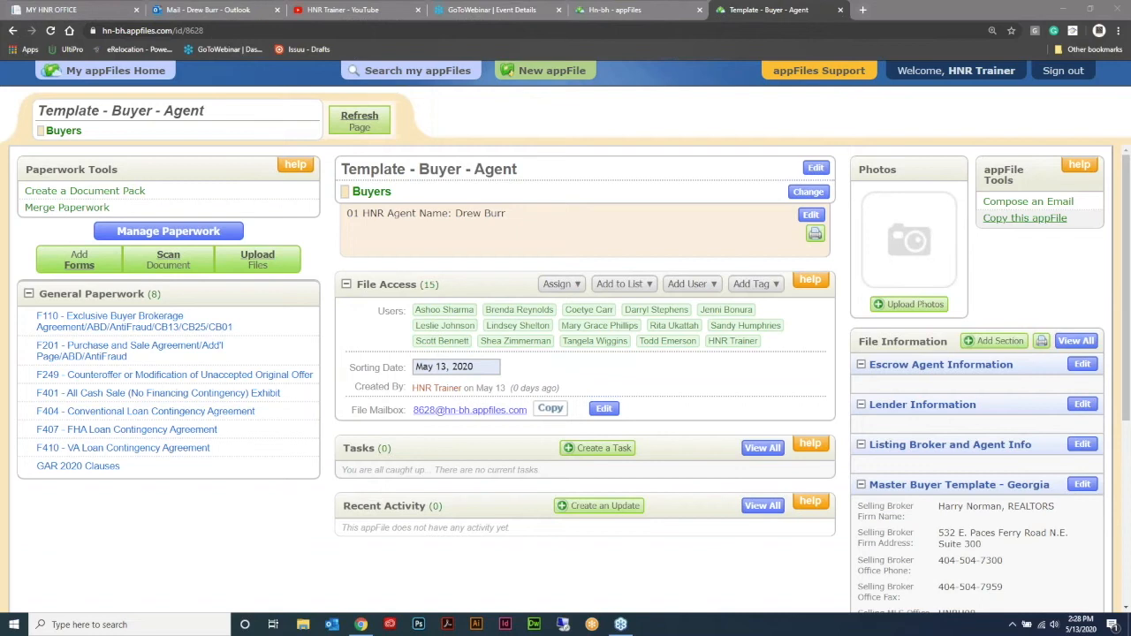
Step: Start copying the template into a new appFile and enter the buyer's full name as its file name
{"action": "left_click", "coordinate": [1016, 221]}
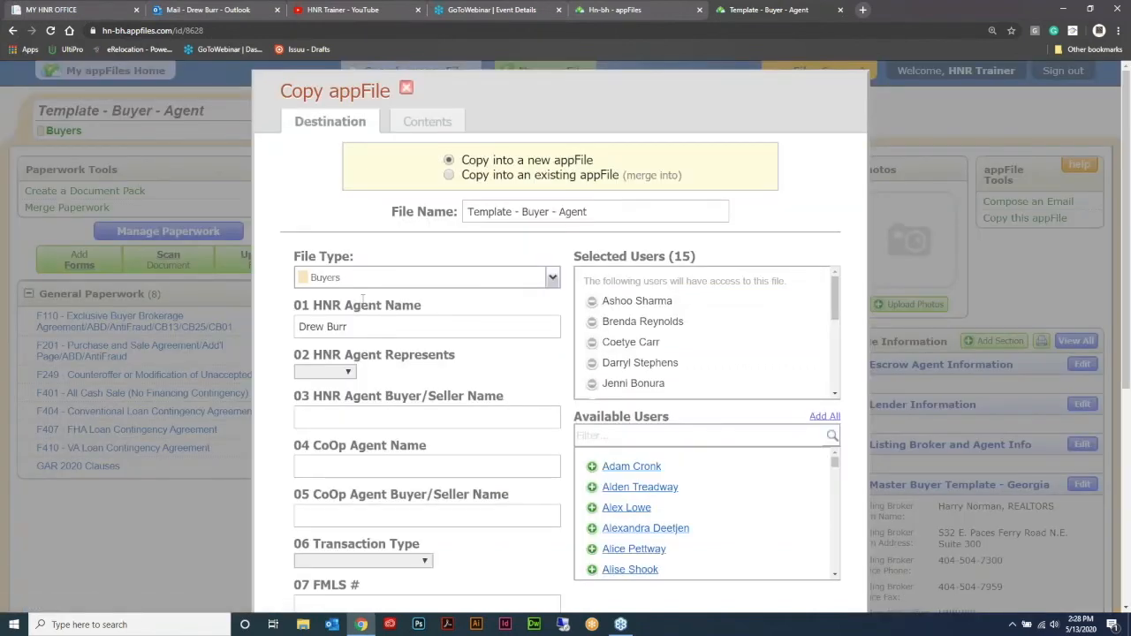
{"action": "left_click_drag", "start_coordinate": [732, 220], "coordinate": [402, 193]}
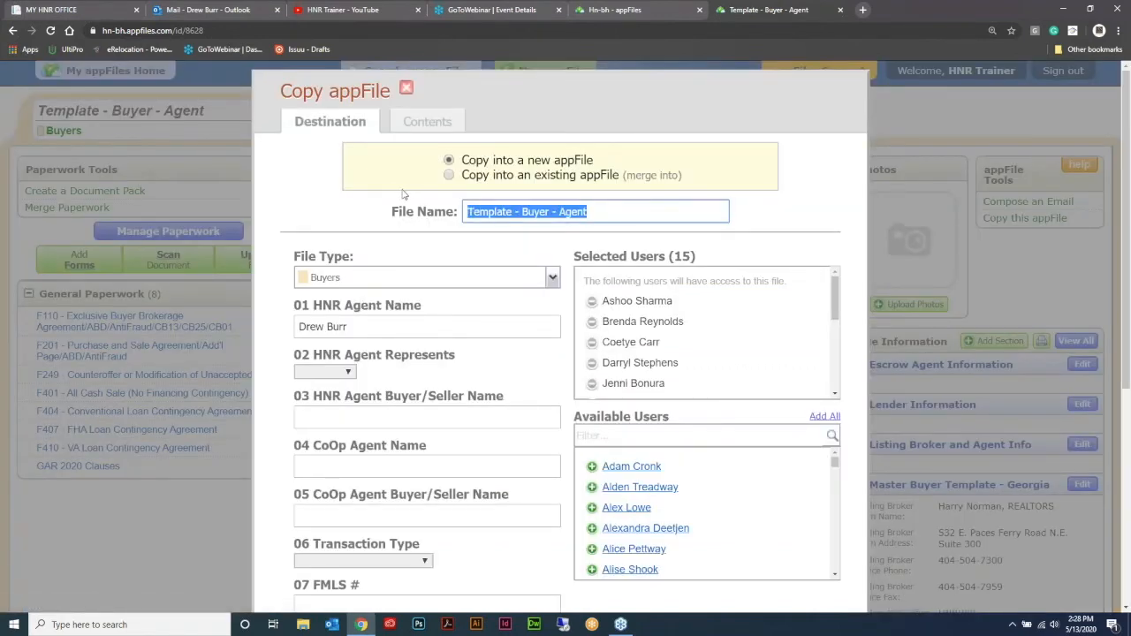
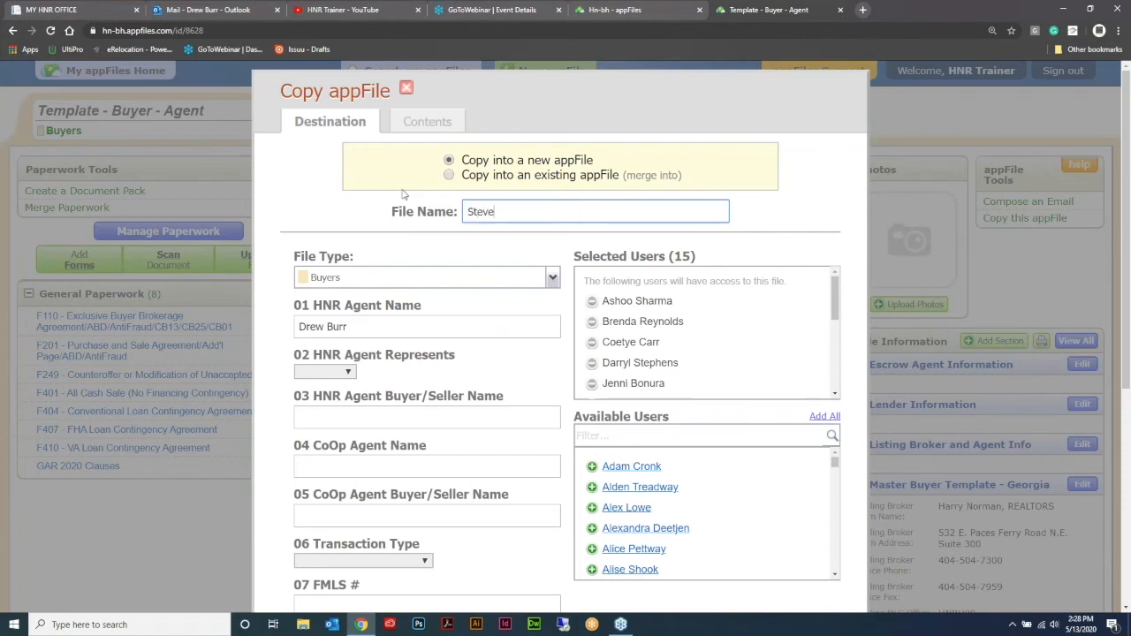
Step: Set the copy's HNR Agent Represents to Buyer, transaction type to Residential Single Family and referral type to Personal Referral
{"action": "scroll", "coordinate": [517, 300], "scroll_direction": "down", "scroll_amount": 2}
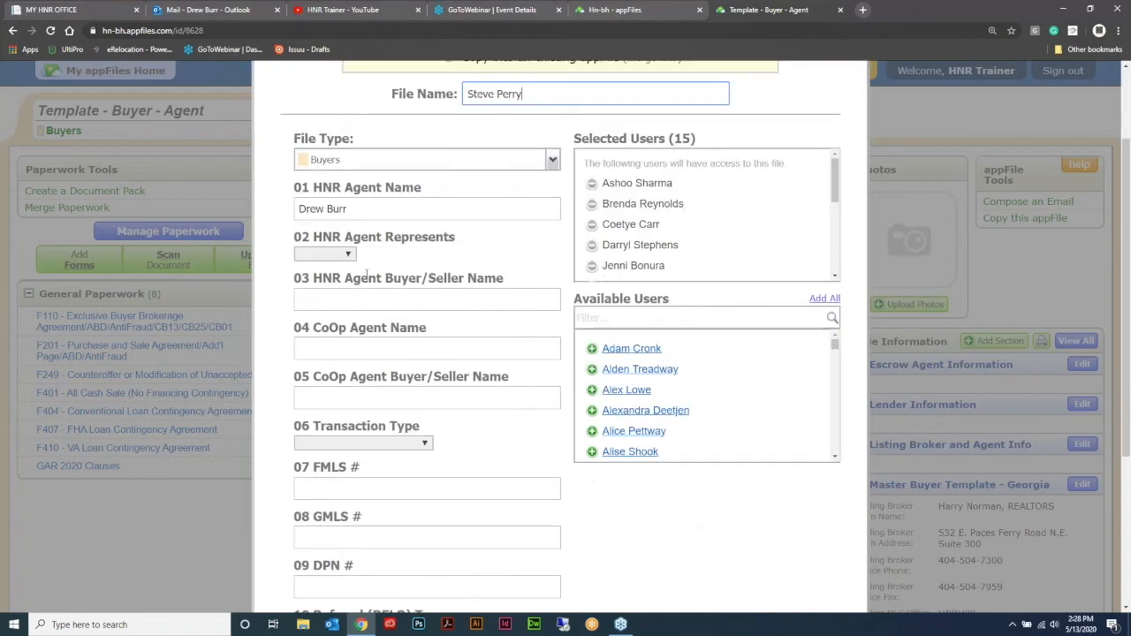
{"action": "left_click", "coordinate": [350, 255]}
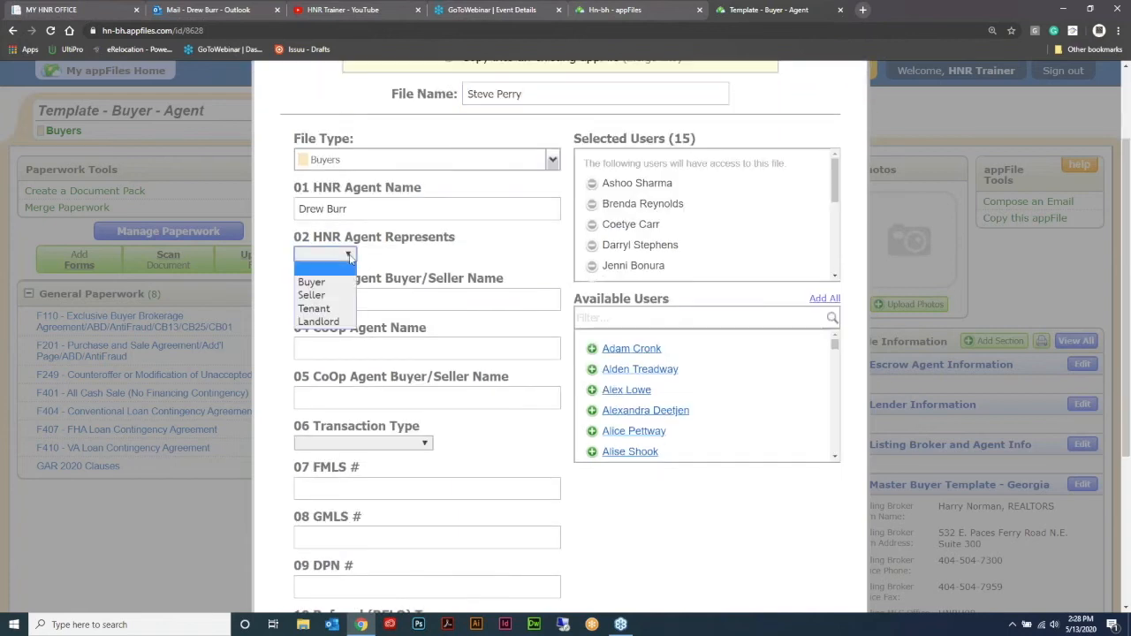
{"action": "left_click", "coordinate": [311, 282]}
{"action": "scroll", "coordinate": [530, 245], "scroll_direction": "down", "scroll_amount": 1}
{"action": "scroll", "coordinate": [530, 245], "scroll_direction": "down", "scroll_amount": 3}
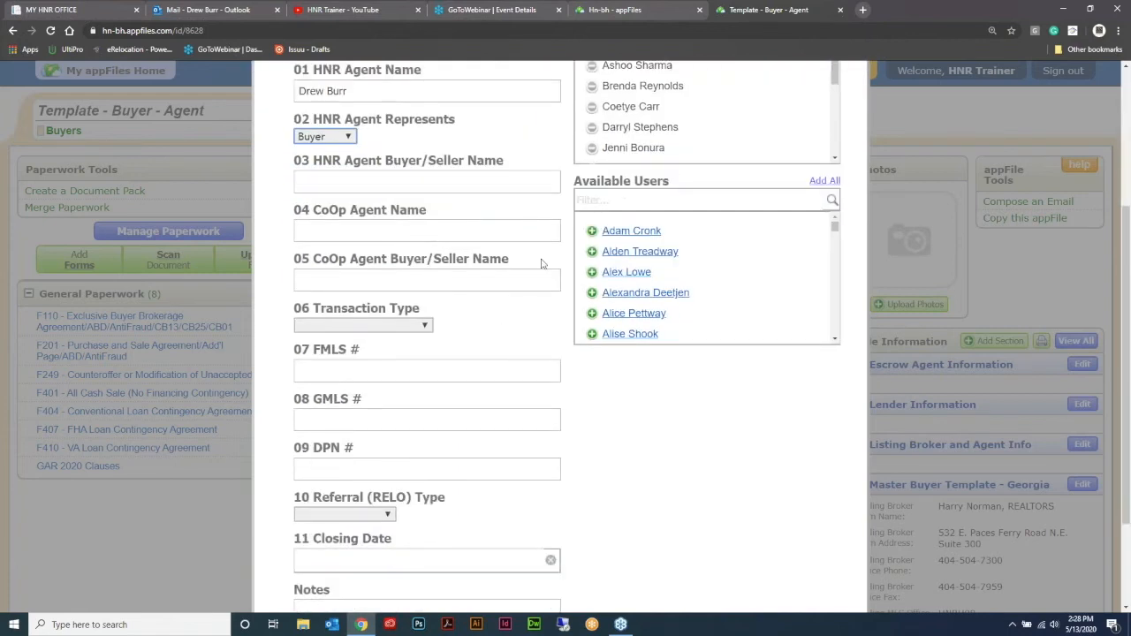
{"action": "left_click", "coordinate": [424, 268]}
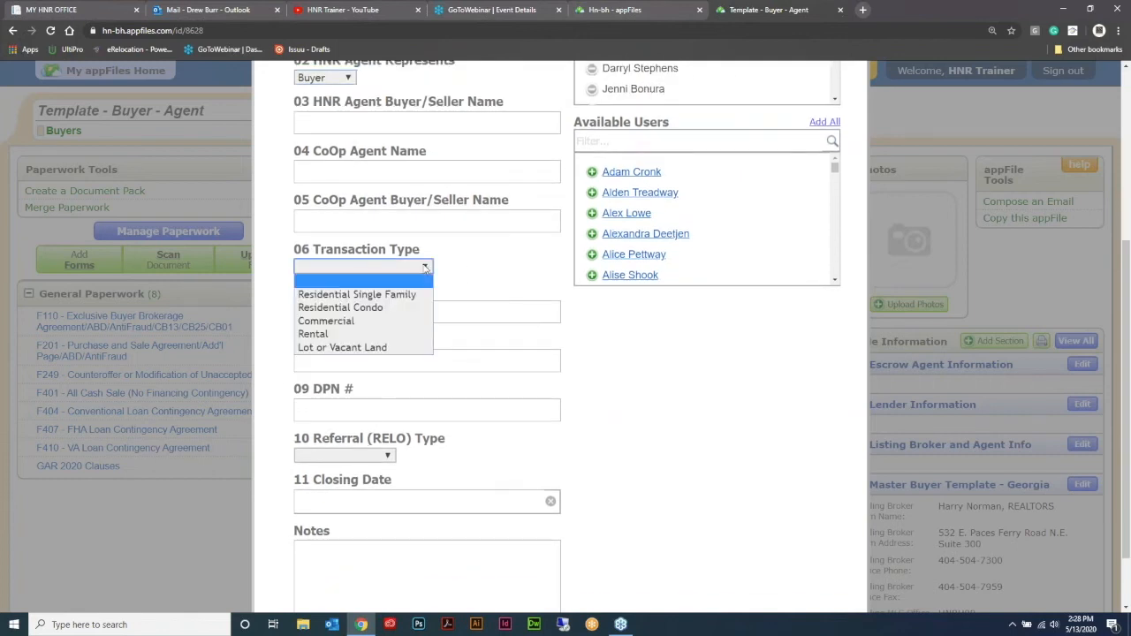
{"action": "left_click", "coordinate": [387, 296]}
{"action": "scroll", "coordinate": [558, 265], "scroll_direction": "down", "scroll_amount": 2}
{"action": "left_click", "coordinate": [389, 379]}
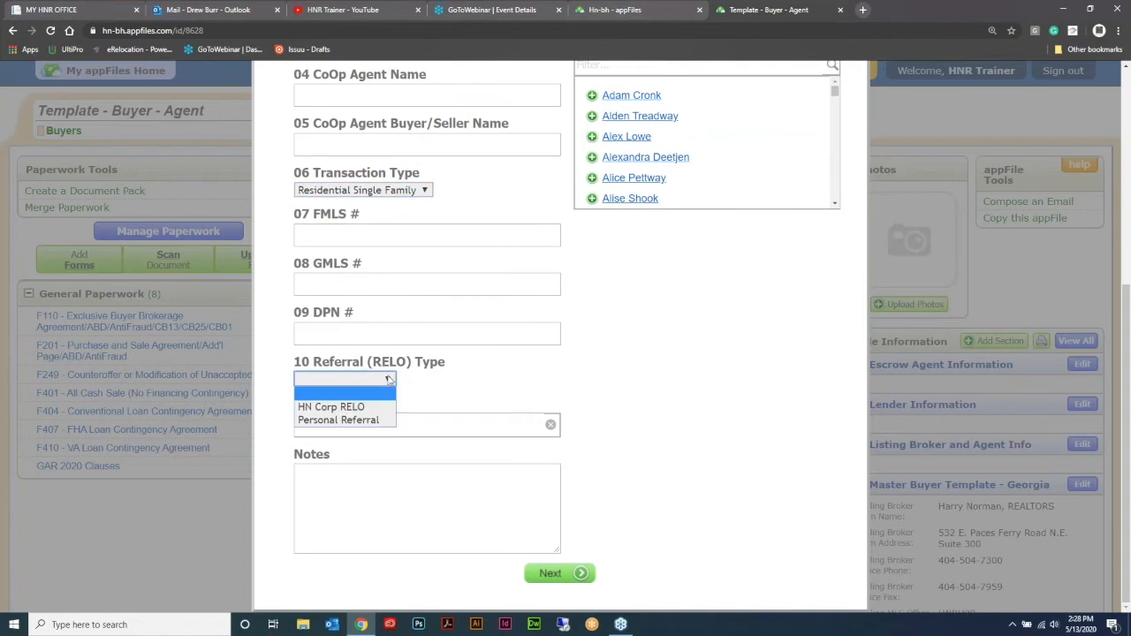
{"action": "left_click", "coordinate": [338, 419]}
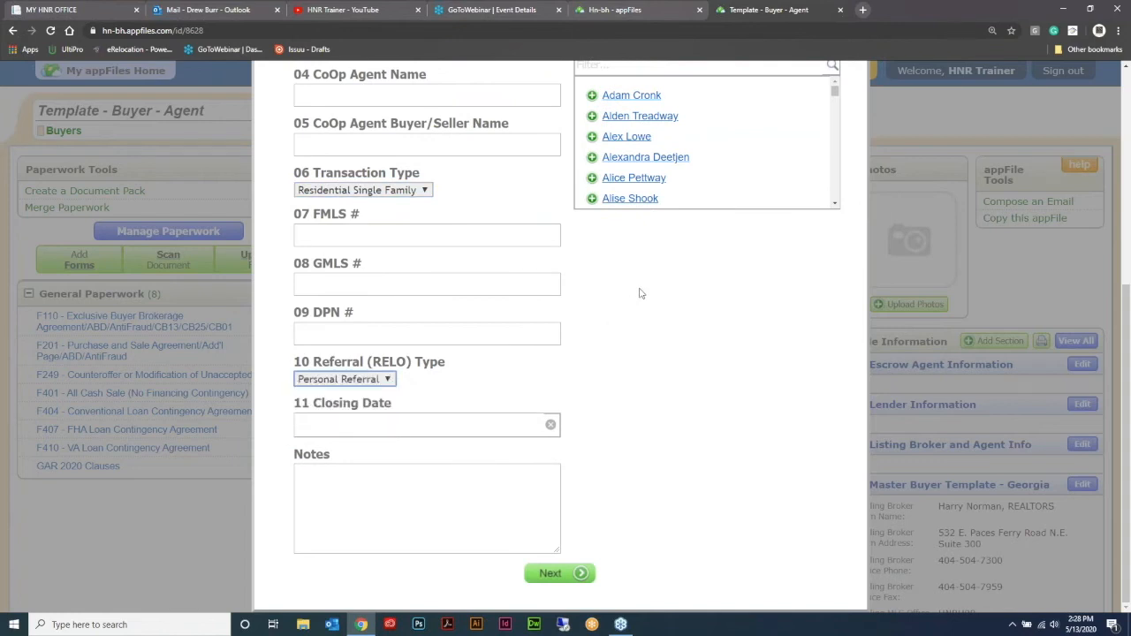
{"action": "scroll", "coordinate": [642, 403], "scroll_direction": "up", "scroll_amount": 5}
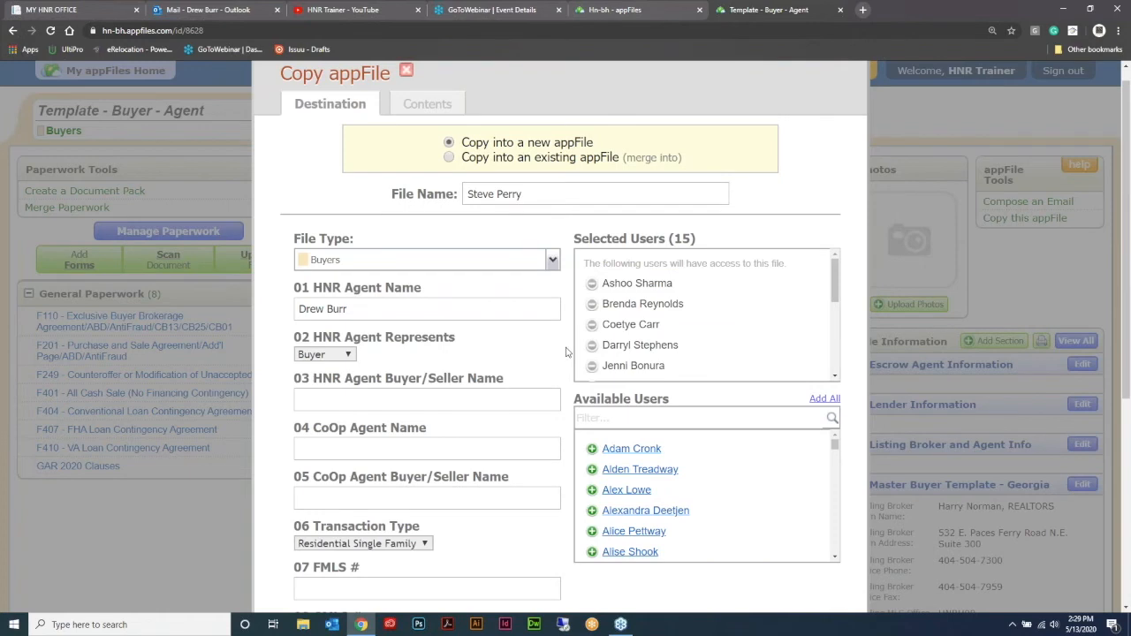
{"action": "scroll", "coordinate": [565, 355], "scroll_direction": "down", "scroll_amount": 4}
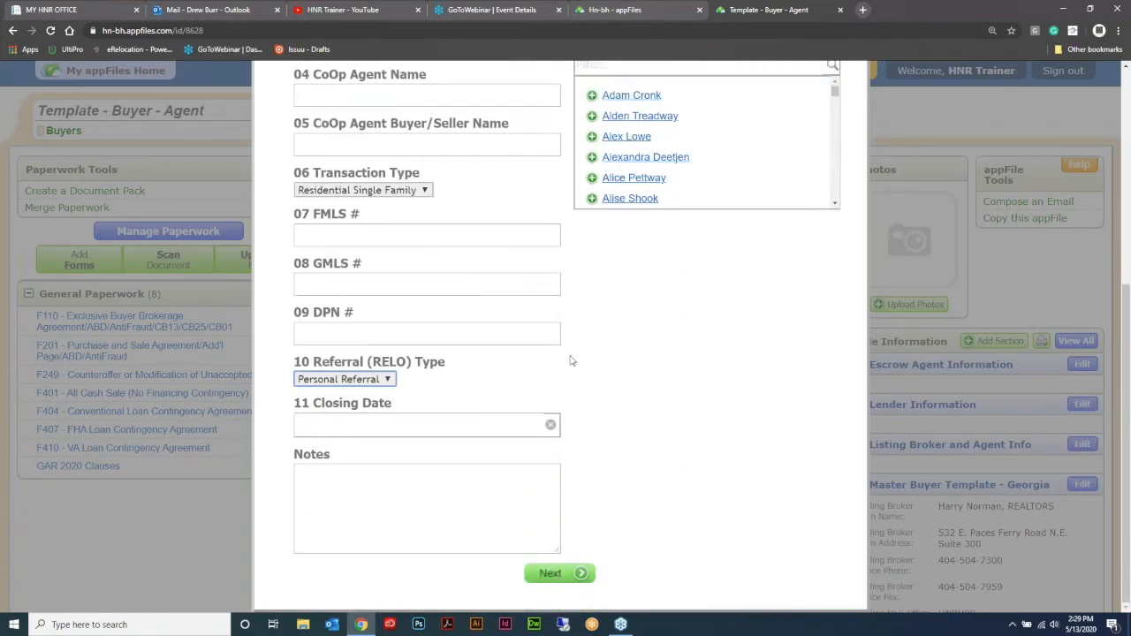
Step: Create the buyer's appFile with only the F110, F201 and F404 forms plus the info sections, and review its file information
{"action": "left_click", "coordinate": [556, 574]}
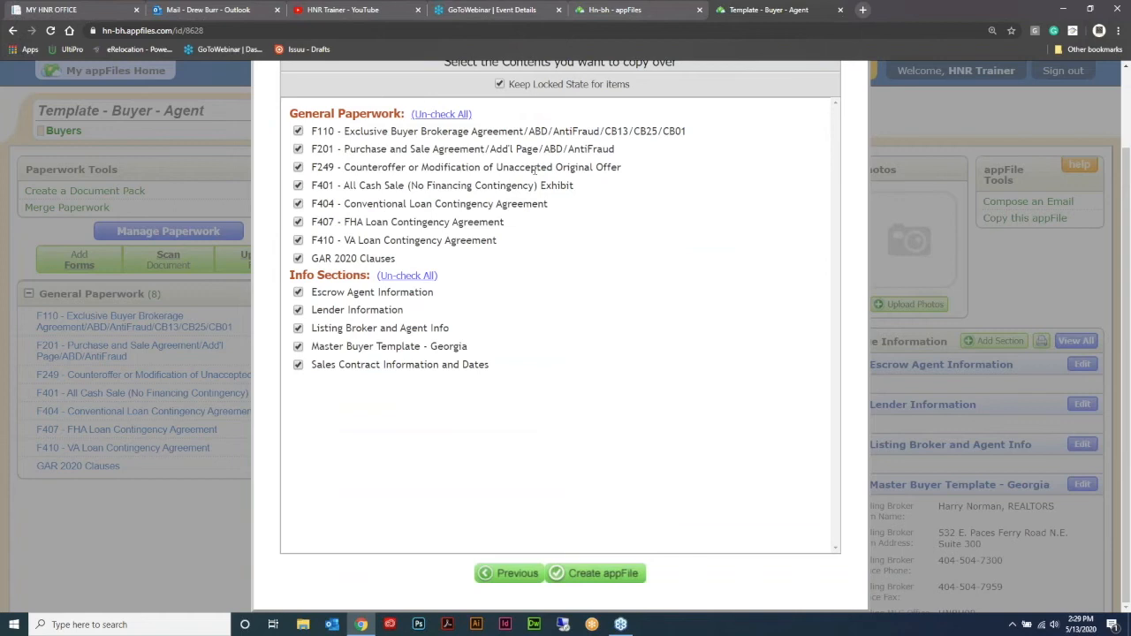
{"action": "scroll", "coordinate": [601, 378], "scroll_direction": "up", "scroll_amount": 1}
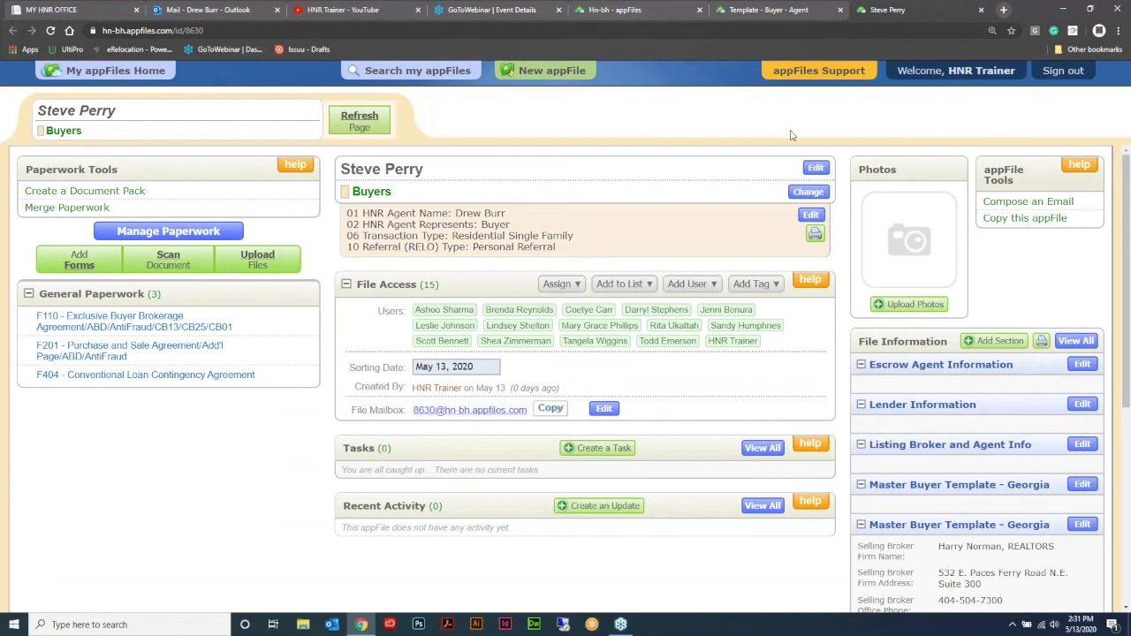
{"action": "scroll", "coordinate": [828, 225], "scroll_direction": "down", "scroll_amount": 3}
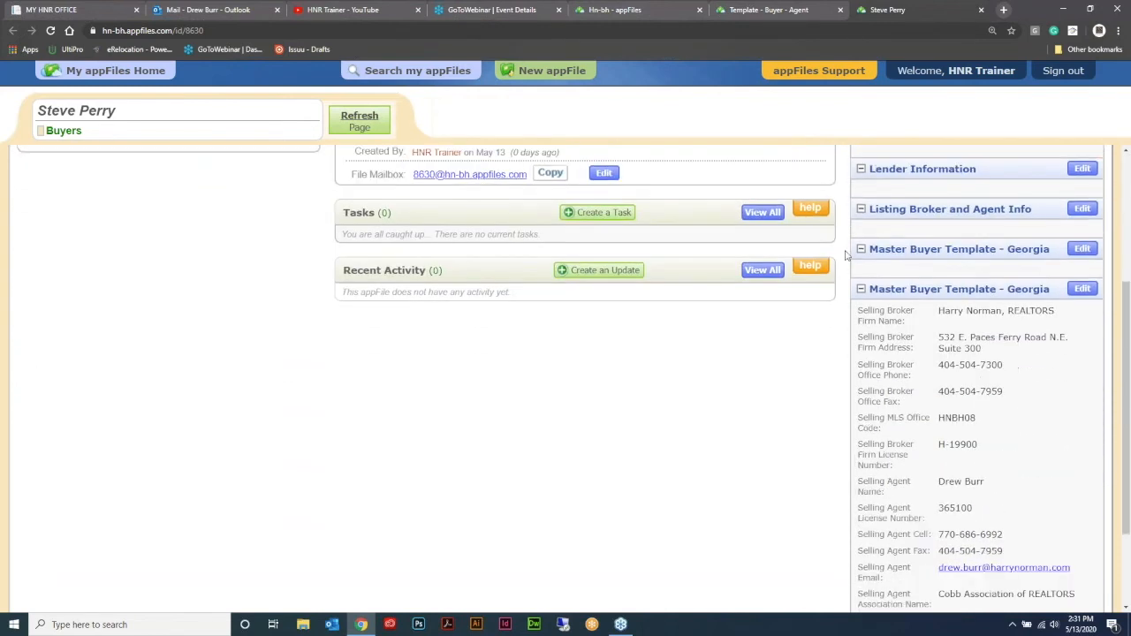
Step: In the buyer's appFile, open the filled-in Master Buyer Template - Georgia section and enter the buyer's full name and mailing address
{"action": "scroll", "coordinate": [830, 296], "scroll_direction": "up", "scroll_amount": 3}
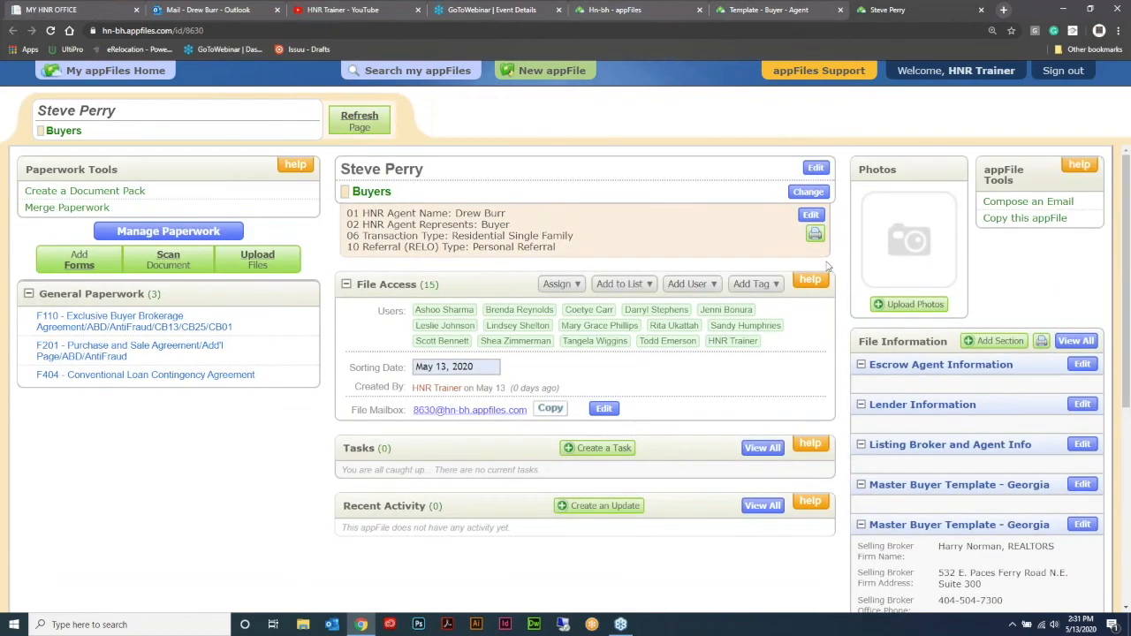
{"action": "scroll", "coordinate": [839, 254], "scroll_direction": "down", "scroll_amount": 1}
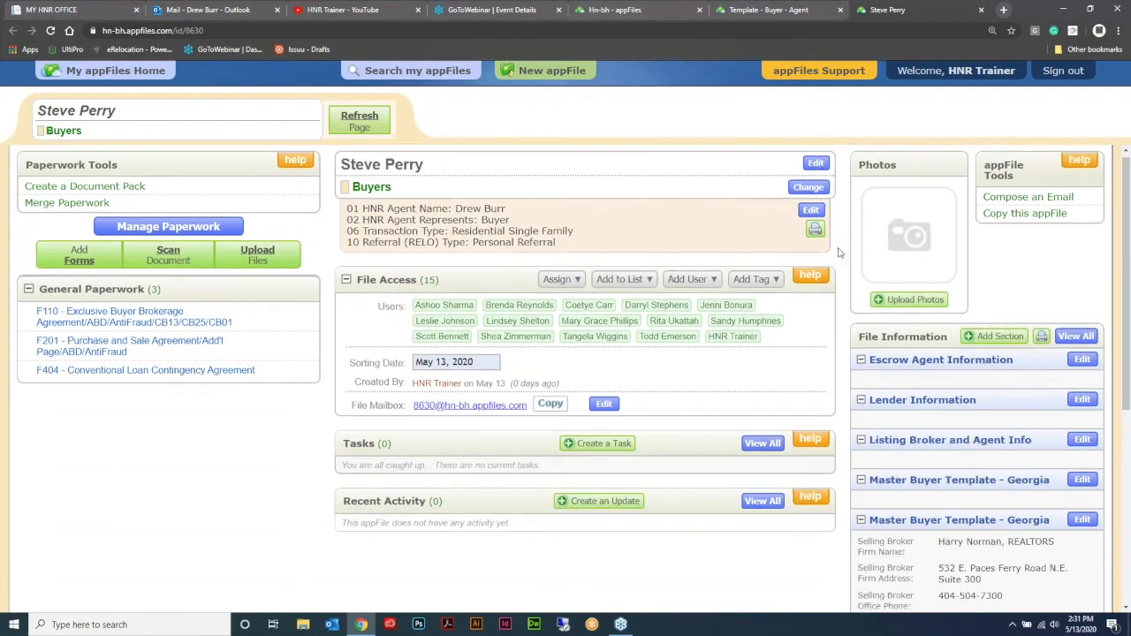
{"action": "scroll", "coordinate": [839, 254], "scroll_direction": "down", "scroll_amount": 1}
{"action": "left_click", "coordinate": [1082, 406]}
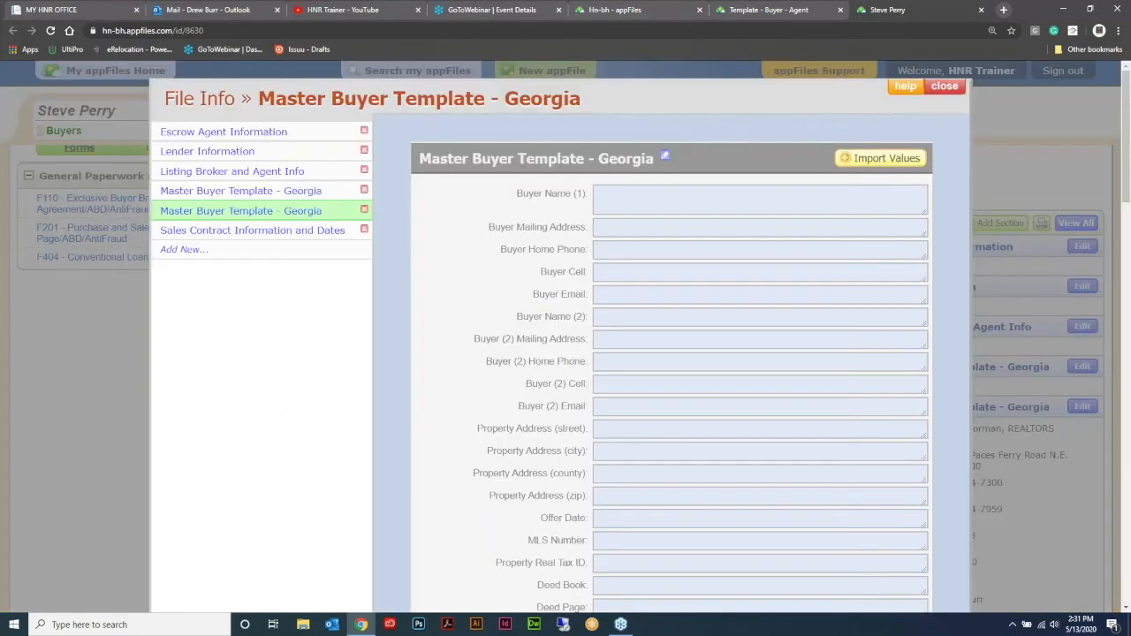
{"action": "type", "text": "Steve Perry"}
{"action": "key", "text": "Tab"}
{"action": "type", "text": "123 Main Street, Atlanta, GA 3"}
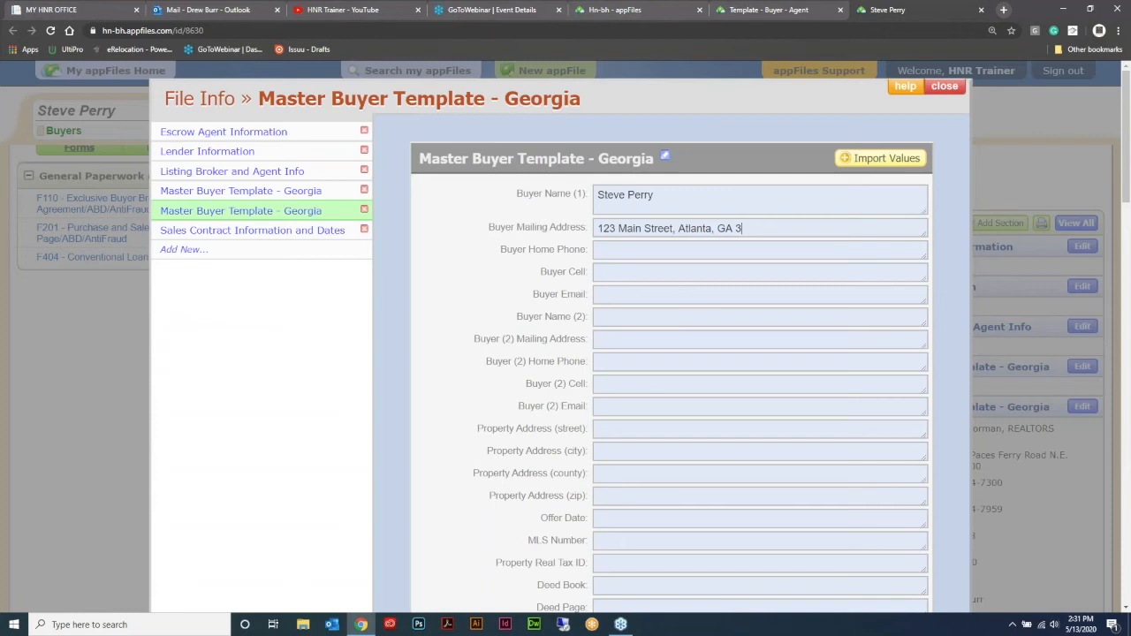
{"action": "type", "text": "0068"}
Step: Enter the buyer's home phone number in the Master Buyer Template - Georgia section and close it
{"action": "key", "text": "Tab"}
{"action": "type", "text": "123-5550"}
{"action": "key", "text": "BackSpace"}
{"action": "type", "text": "1212"}
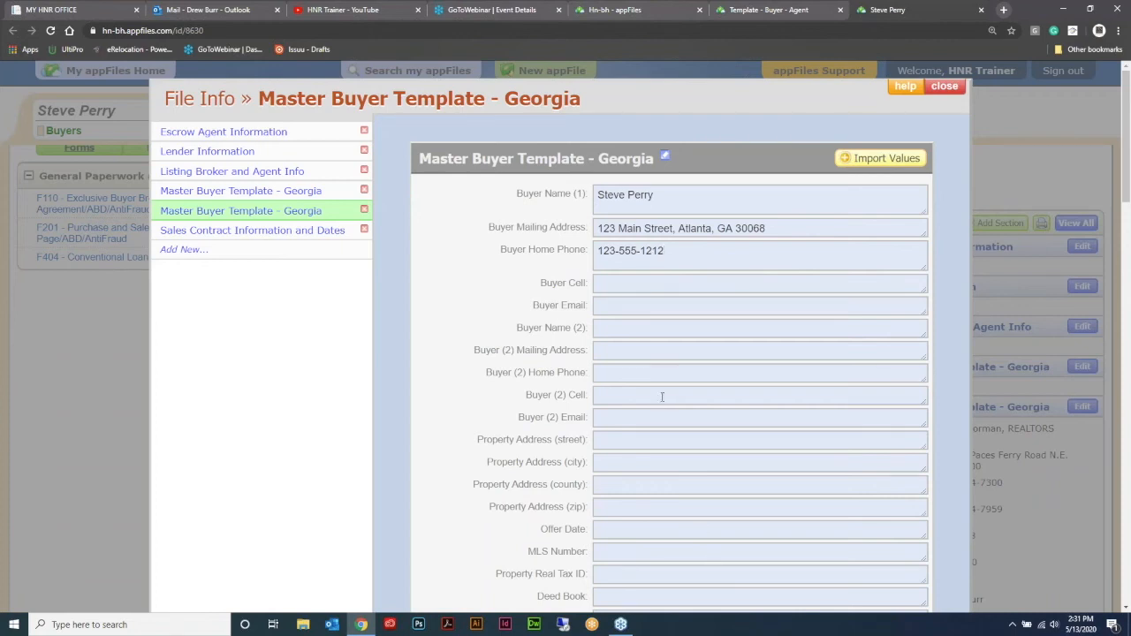
{"action": "left_click", "coordinate": [943, 87]}
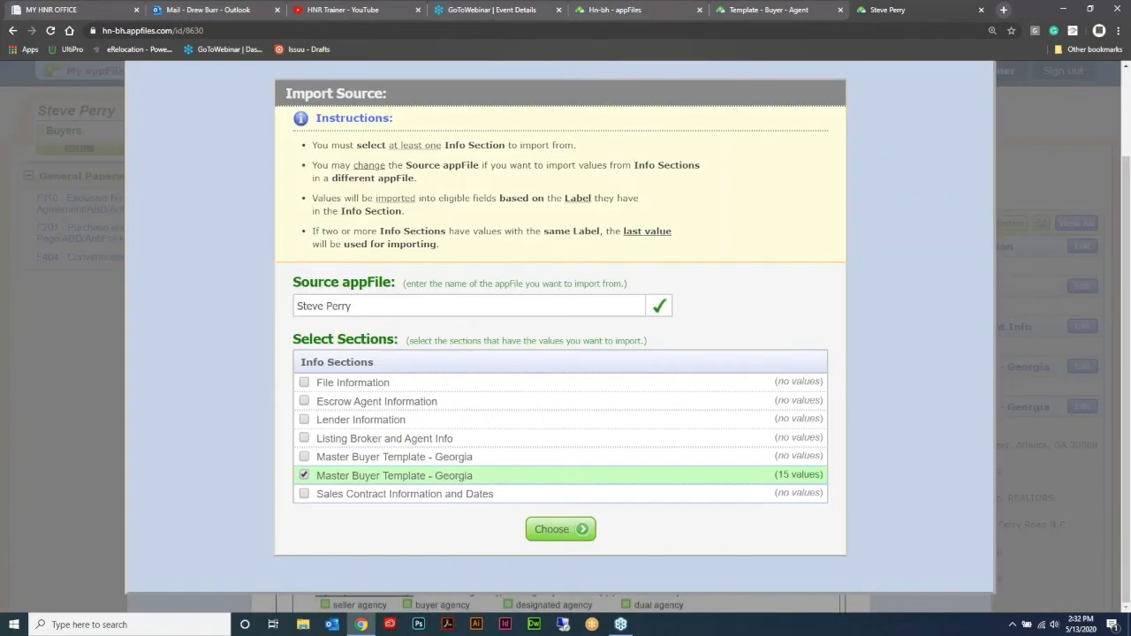
Step: Import the buyer, broker and agent values from Master Buyer Template - Georgia into the F110 agreement and check its first page
{"action": "left_click", "coordinate": [562, 532]}
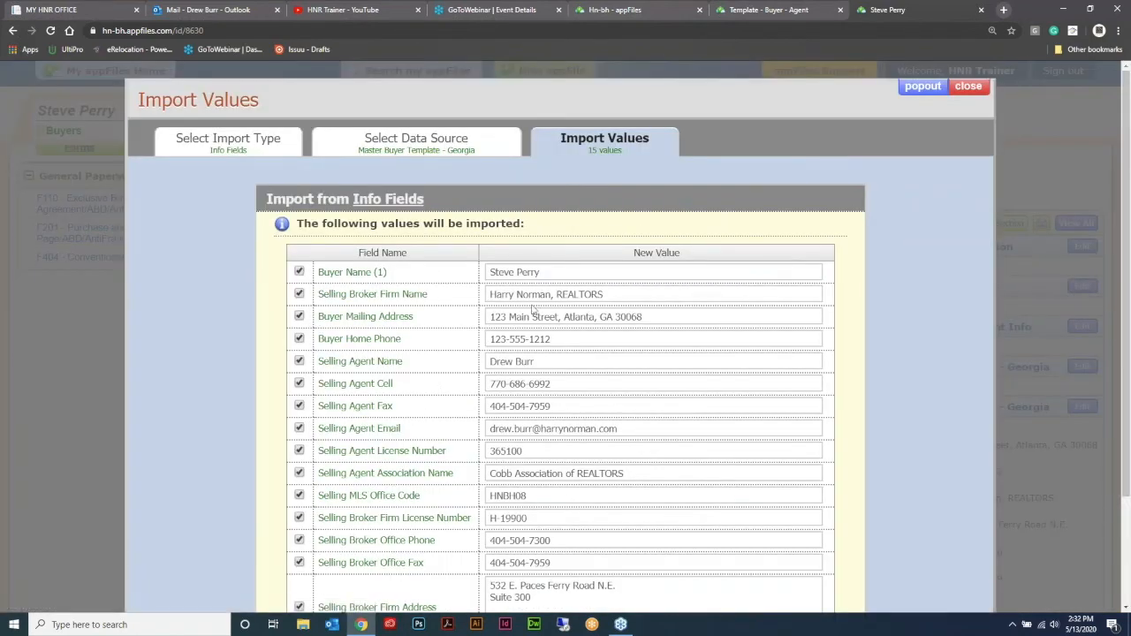
{"action": "scroll", "coordinate": [547, 276], "scroll_direction": "down", "scroll_amount": 3}
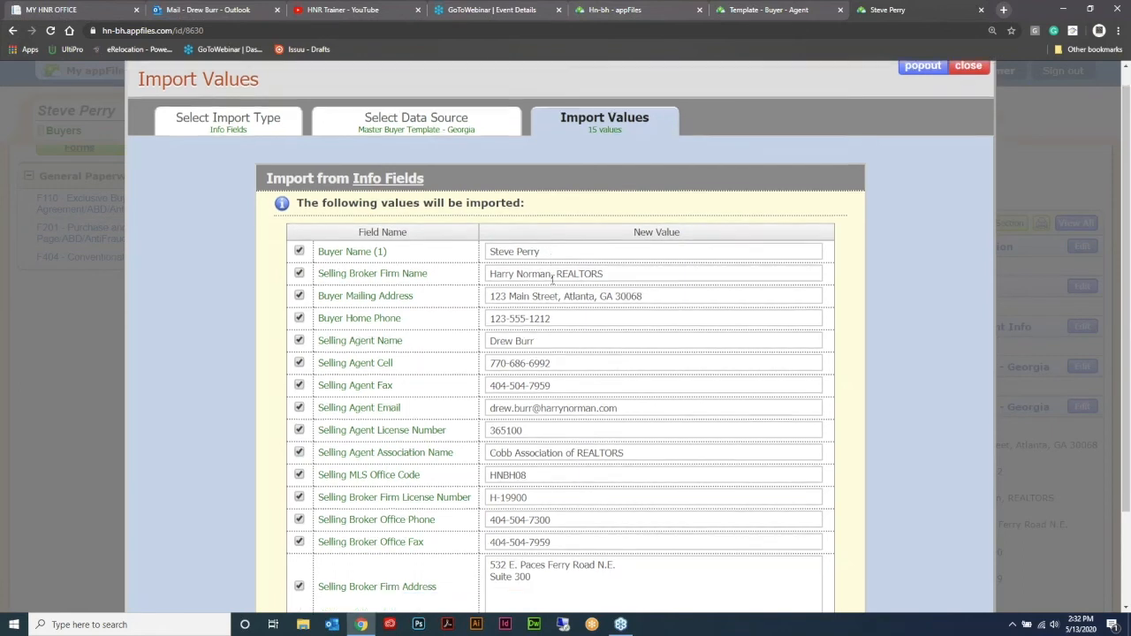
{"action": "left_click", "coordinate": [558, 530]}
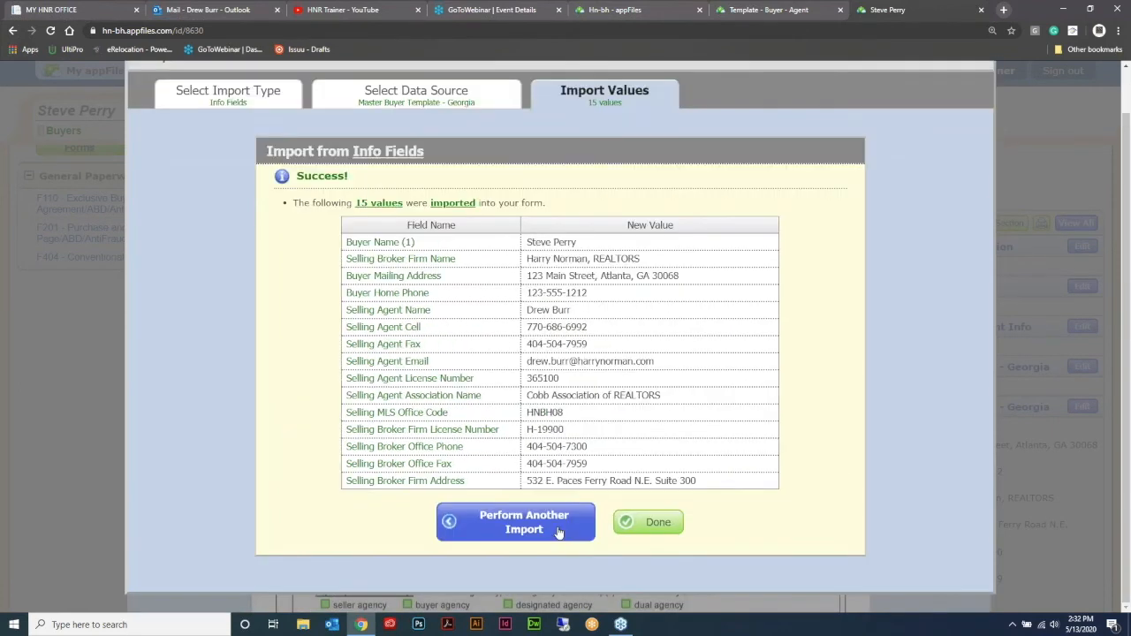
{"action": "left_click", "coordinate": [638, 526]}
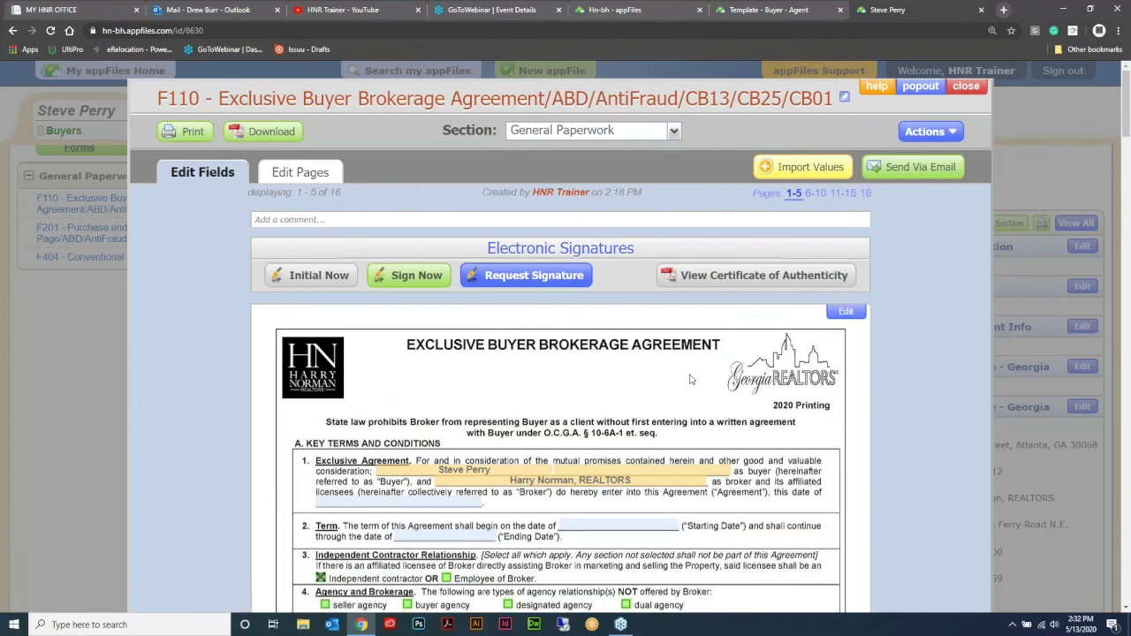
{"action": "scroll", "coordinate": [693, 379], "scroll_direction": "down", "scroll_amount": 2}
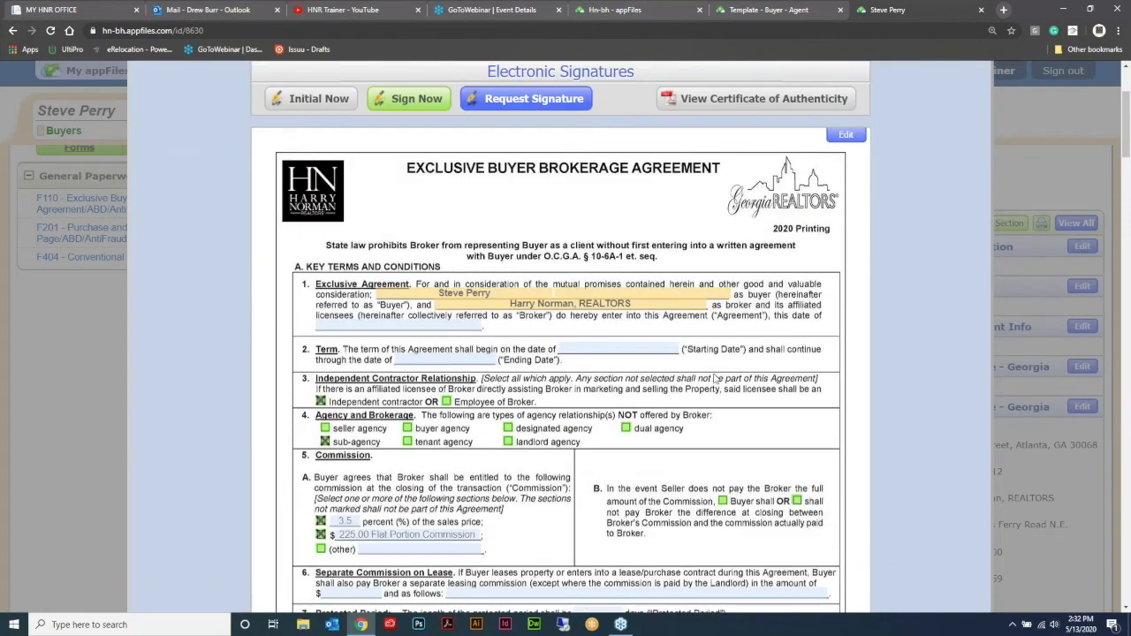
Step: Look over the Template - Buyer - Agent appFile and the buyer's copy, and close both to return to appFiles Home
{"action": "left_click", "coordinate": [774, 10]}
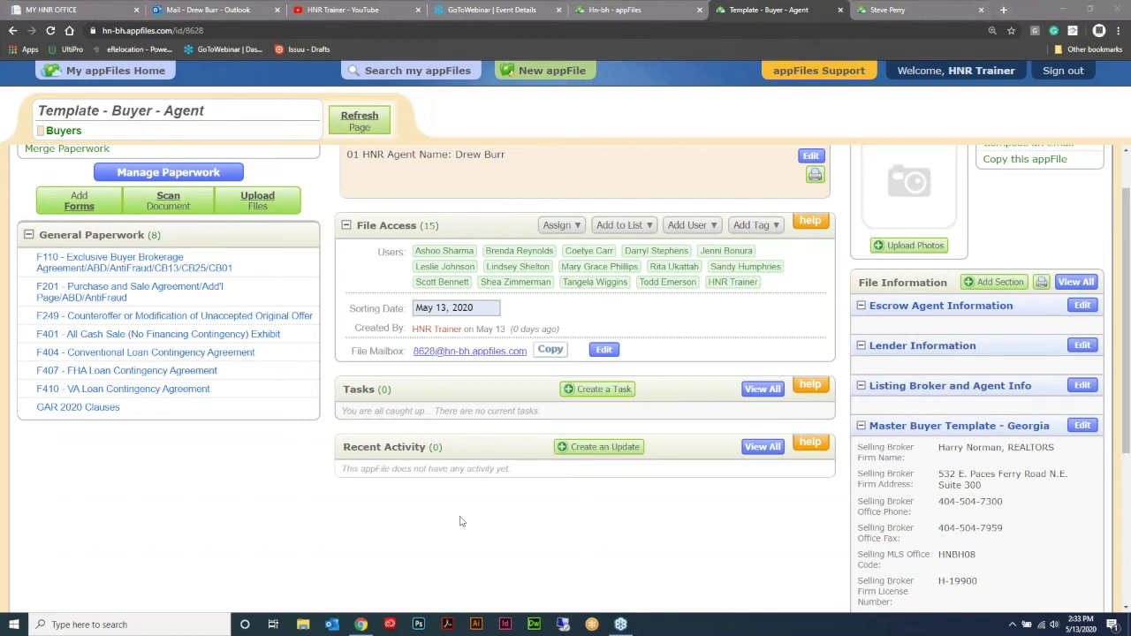
{"action": "scroll", "coordinate": [693, 165], "scroll_direction": "up", "scroll_amount": 1}
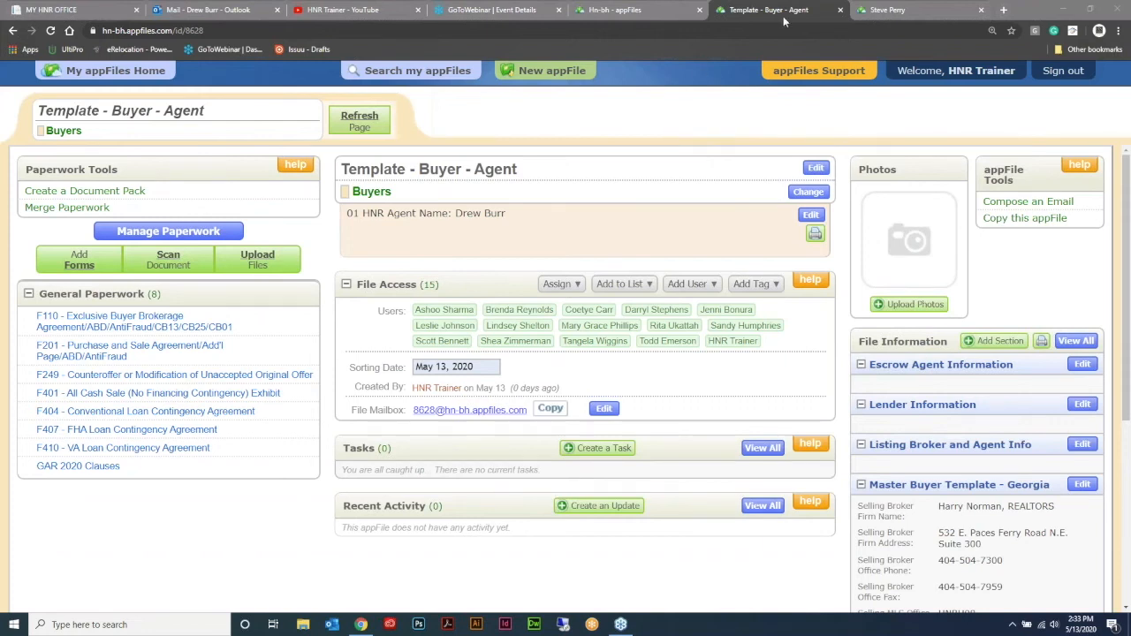
{"action": "left_click", "coordinate": [928, 11]}
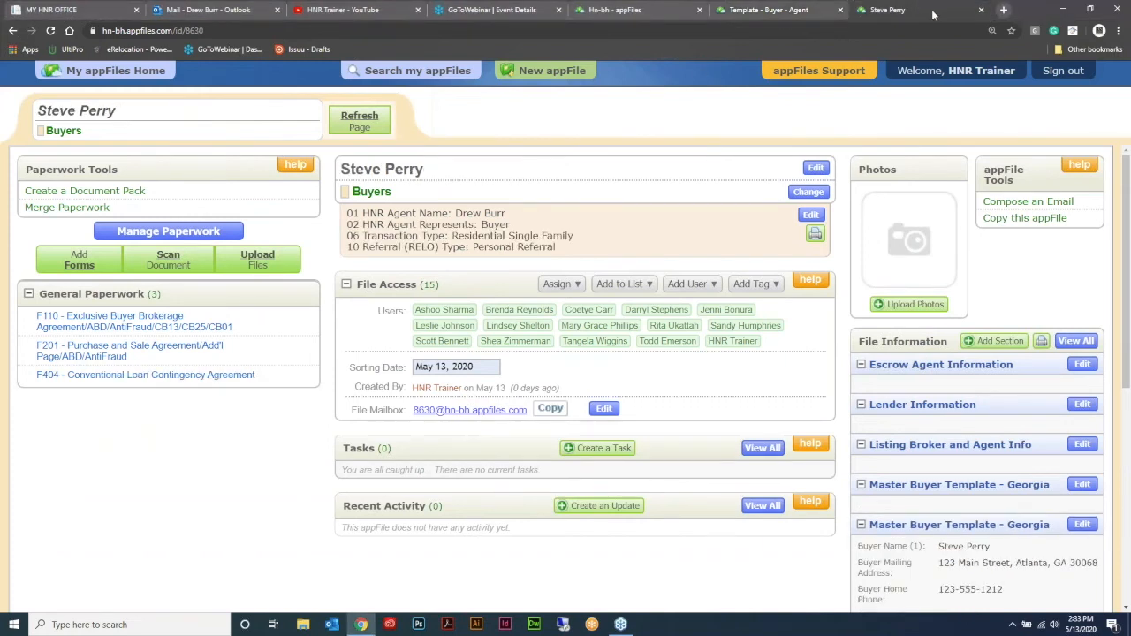
{"action": "left_click", "coordinate": [980, 11]}
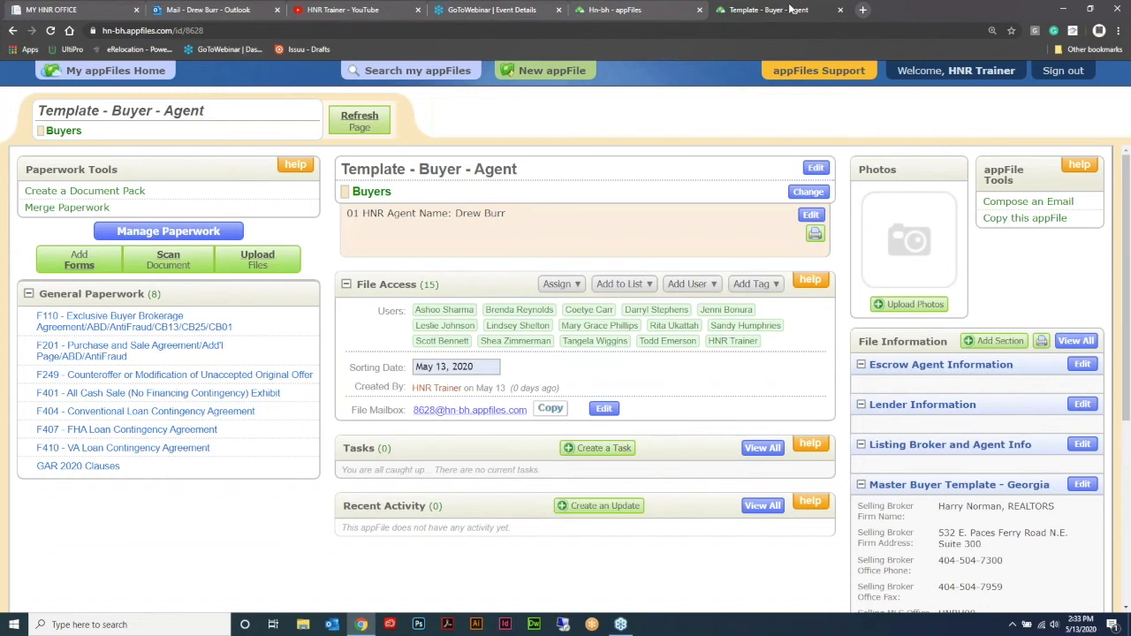
{"action": "left_click", "coordinate": [664, 10]}
{"action": "left_click", "coordinate": [779, 11]}
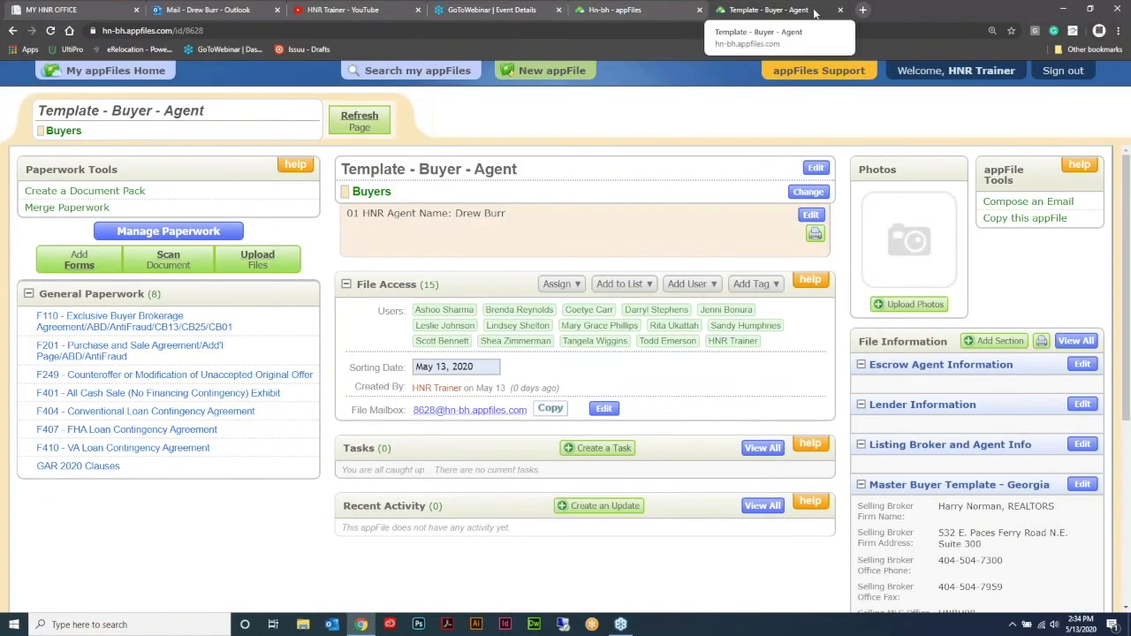
{"action": "left_click", "coordinate": [839, 10]}
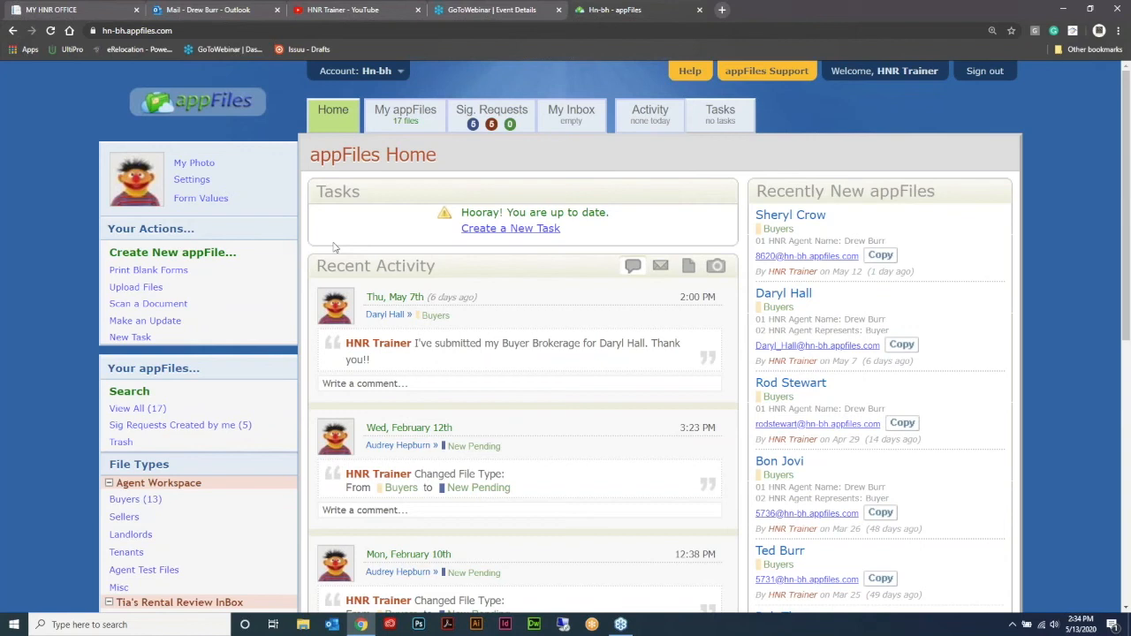
Step: Create a new appFile named Template - Buyer - Agent2 with the Buyers file type and the agent's name
{"action": "left_click", "coordinate": [177, 254]}
{"action": "left_click", "coordinate": [431, 290]}
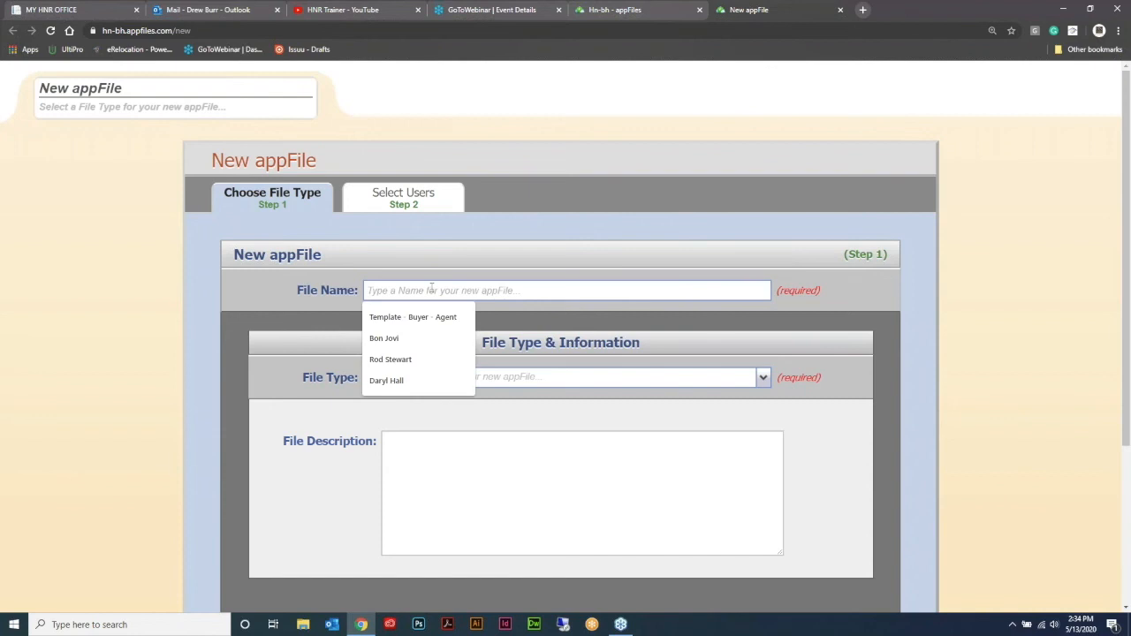
{"action": "left_click", "coordinate": [433, 318]}
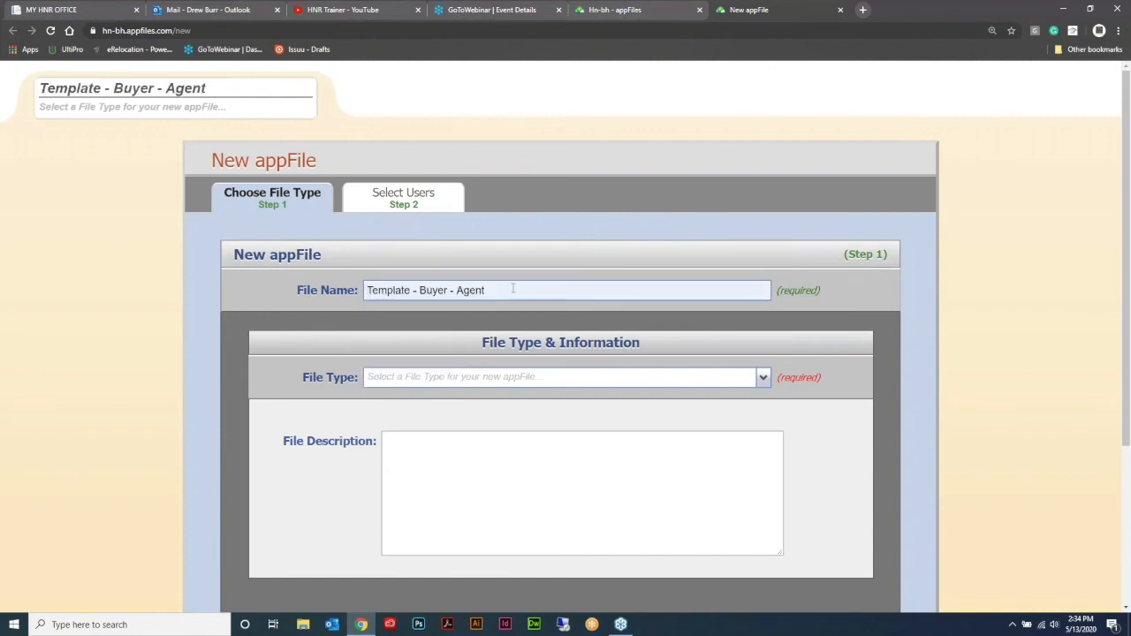
{"action": "type", "text": "2"}
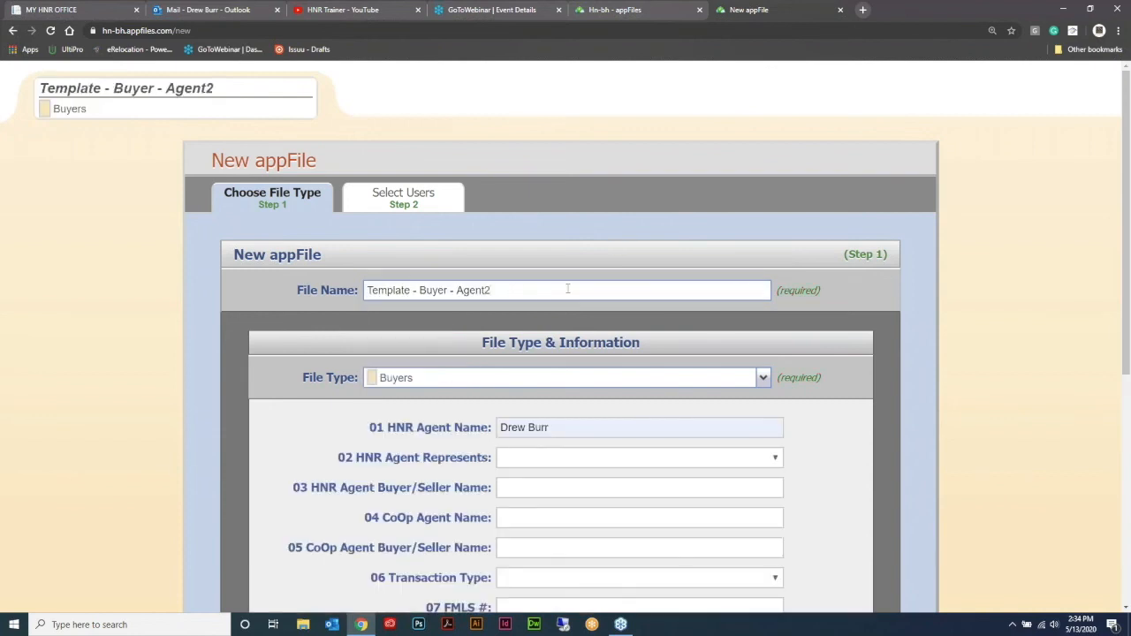
{"action": "left_click", "coordinate": [403, 198]}
{"action": "scroll", "coordinate": [618, 398], "scroll_direction": "down", "scroll_amount": 3}
{"action": "left_click", "coordinate": [811, 525]}
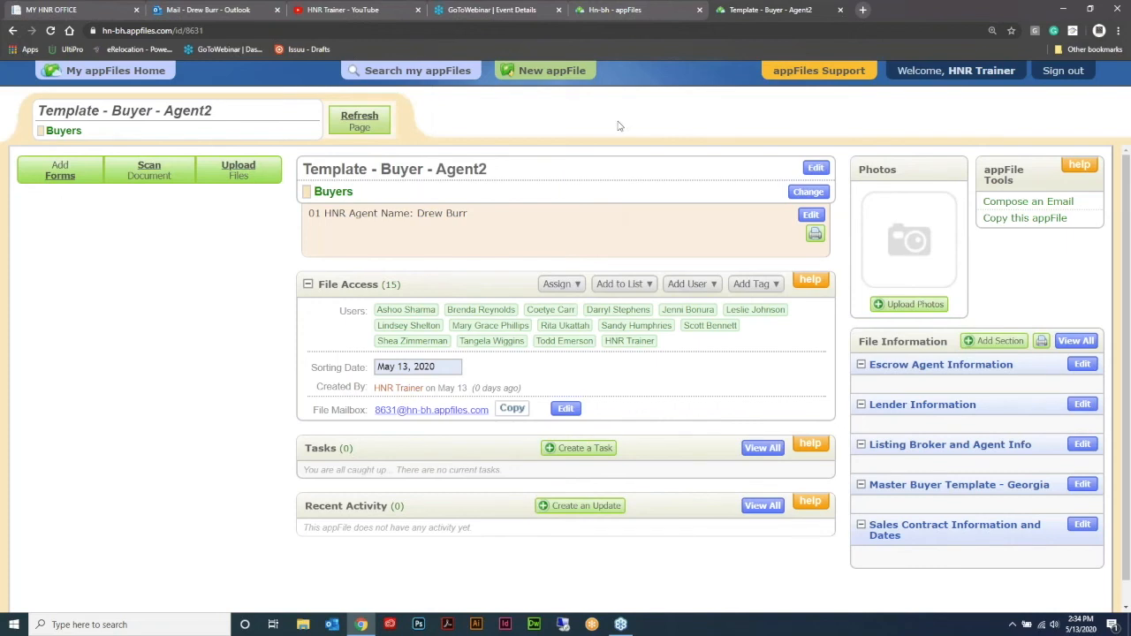
Step: Add forms F110, F201, F249, F401, F404, F407, F410 and GAR 2020 Clauses as separate individual forms under General Paperwork
{"action": "left_click", "coordinate": [60, 170]}
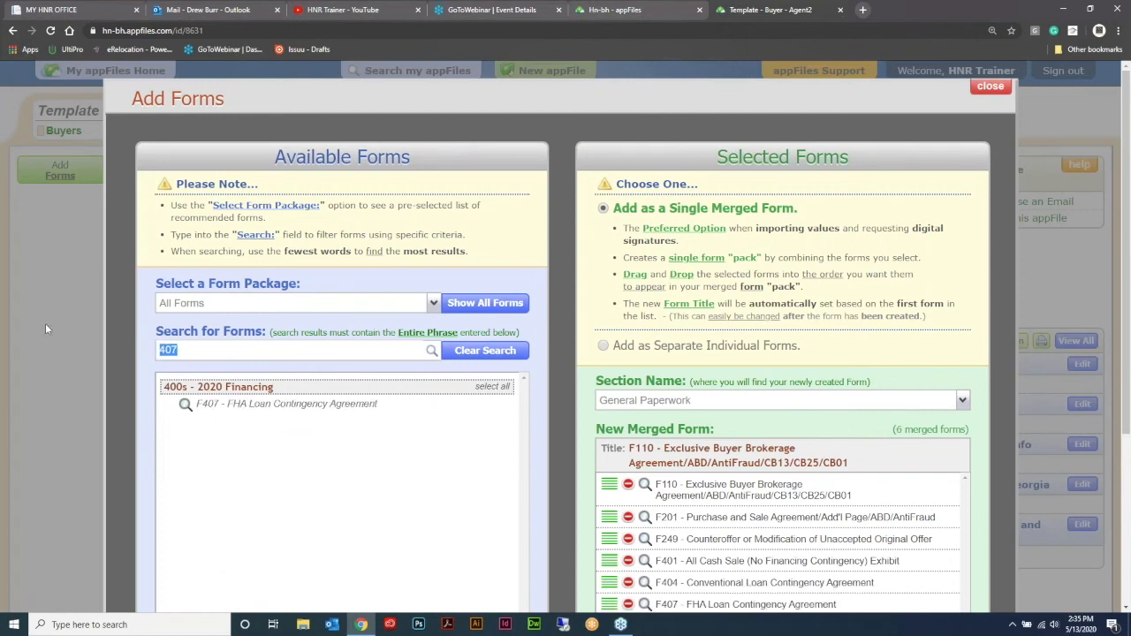
{"action": "type", "text": "410"}
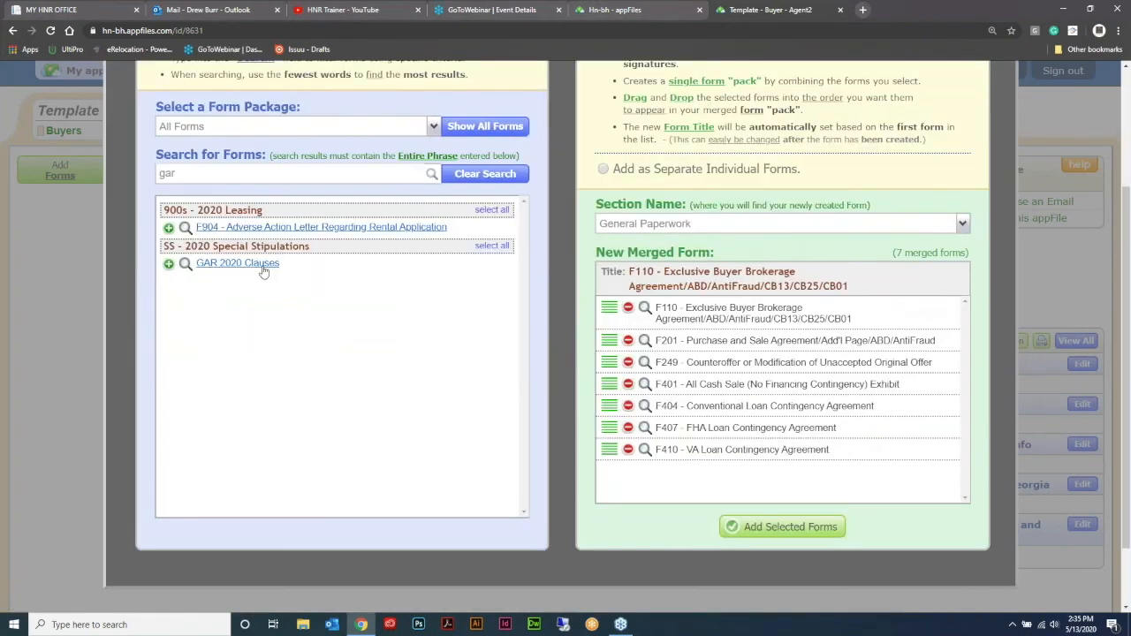
{"action": "left_click", "coordinate": [262, 270]}
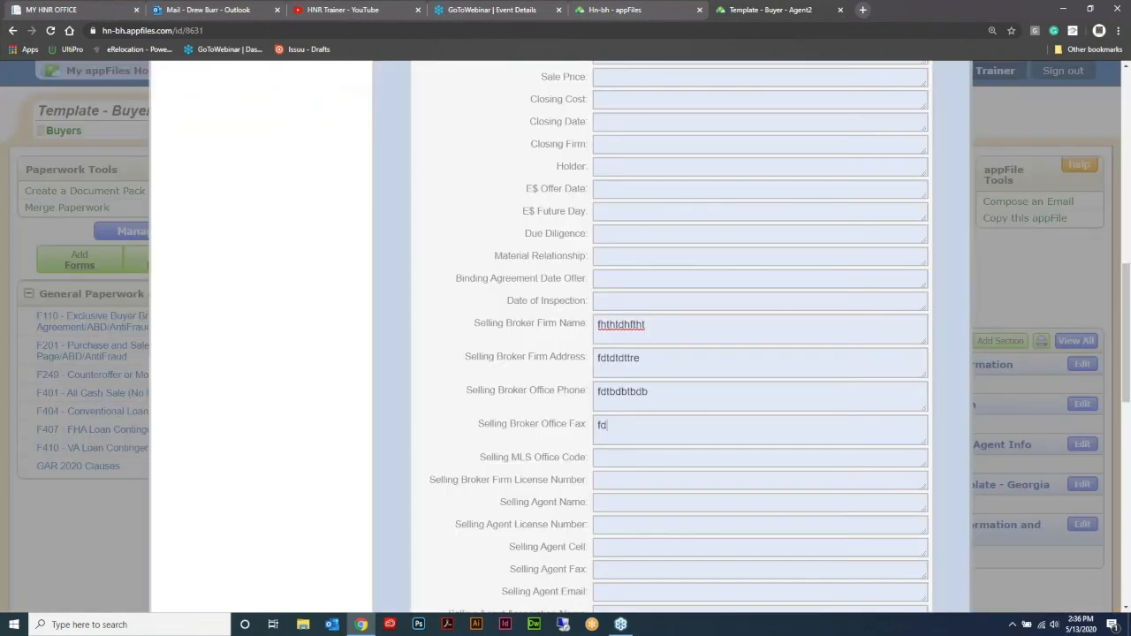
Step: Fill the Master Buyer Template - Georgia selling broker fields with placeholder text, including office fax, MLS office code and firm license number
{"action": "type", "text": "brdrrd"}
{"action": "left_click", "coordinate": [624, 459]}
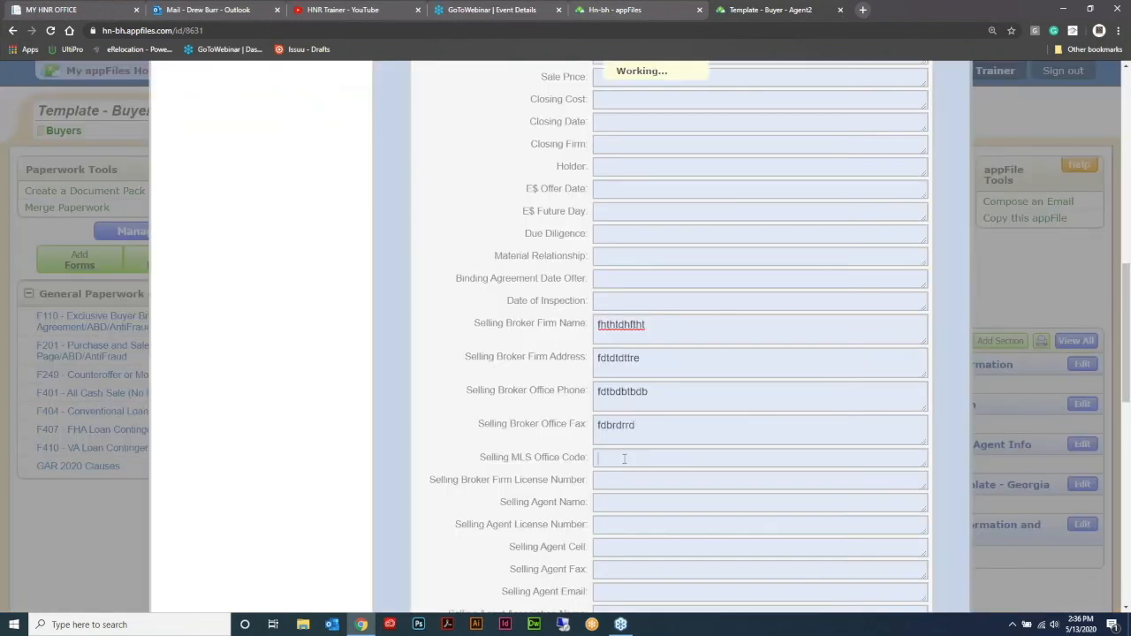
{"action": "type", "text": "dfrrdrdr"}
{"action": "left_click", "coordinate": [608, 492]}
{"action": "type", "text": "fgdrrrete"}
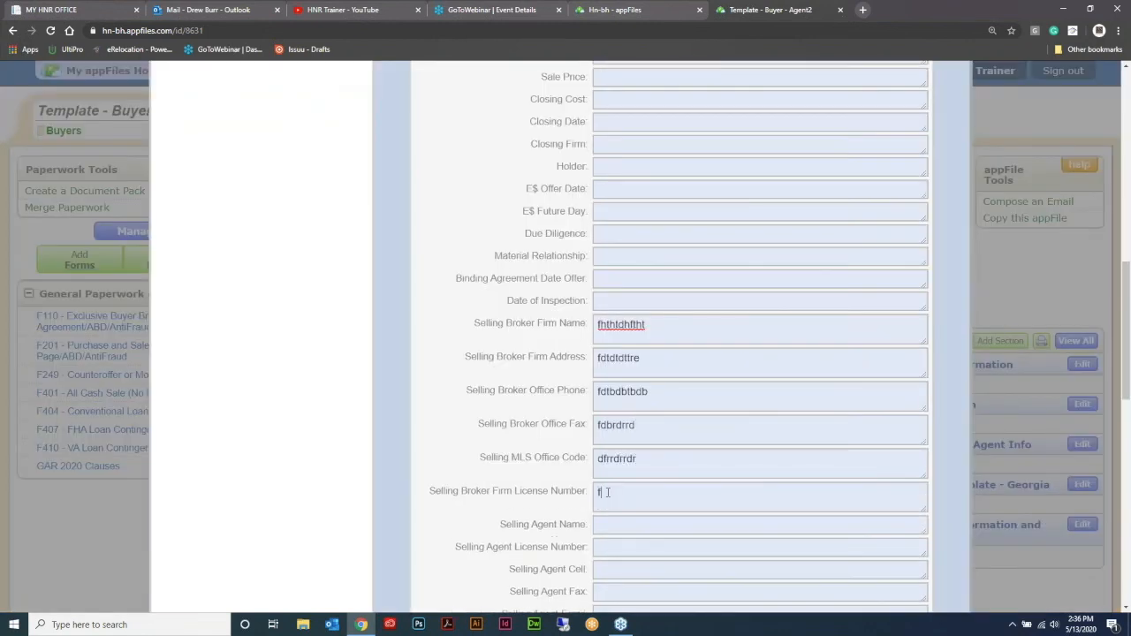
Step: Fill the Selling Agent Name, License Number and Cell fields with placeholder text
{"action": "left_click", "coordinate": [629, 521]}
{"action": "type", "text": "fdfted"}
{"action": "left_click", "coordinate": [617, 557]}
{"action": "type", "text": "fdgrrtge"}
{"action": "left_click", "coordinate": [616, 591]}
{"action": "type", "text": "gfrdgrgr"}
Step: Fill the Selling Agent Fax, Email and Association Name fields with placeholder text and close the Master Buyer Template - Georgia section
{"action": "scroll", "coordinate": [700, 452], "scroll_direction": "down", "scroll_amount": 1}
{"action": "scroll", "coordinate": [700, 452], "scroll_direction": "down", "scroll_amount": 1}
{"action": "left_click", "coordinate": [644, 447]}
{"action": "type", "text": "dggdtrft"}
{"action": "left_click", "coordinate": [629, 487]}
{"action": "type", "text": "dssdfbtn"}
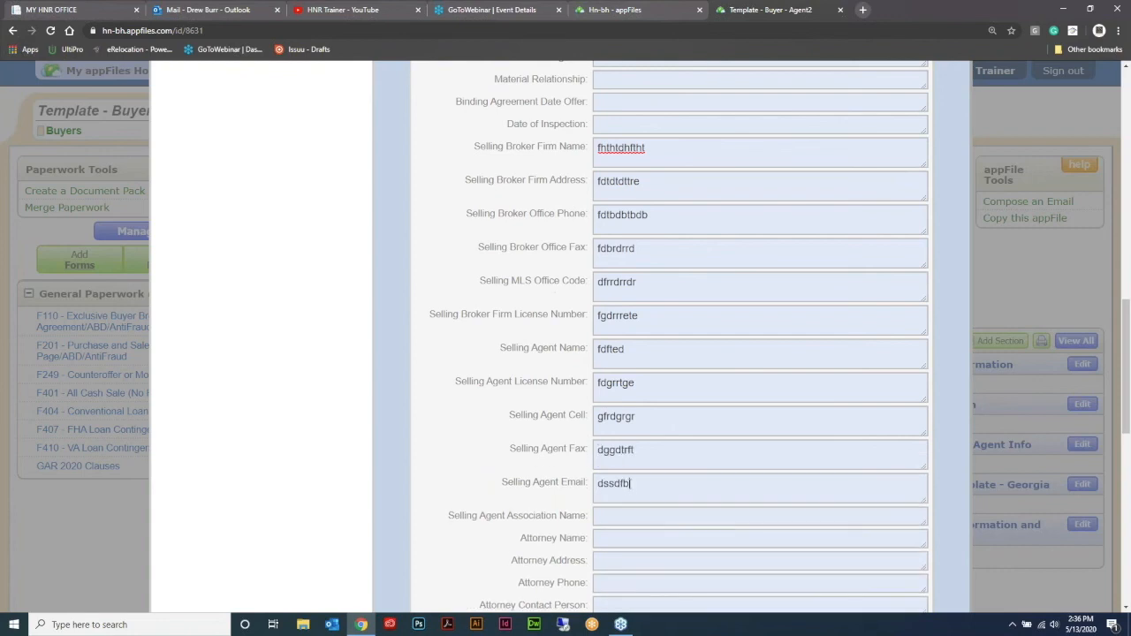
{"action": "left_click", "coordinate": [618, 515]}
{"action": "type", "text": "fvdtht"}
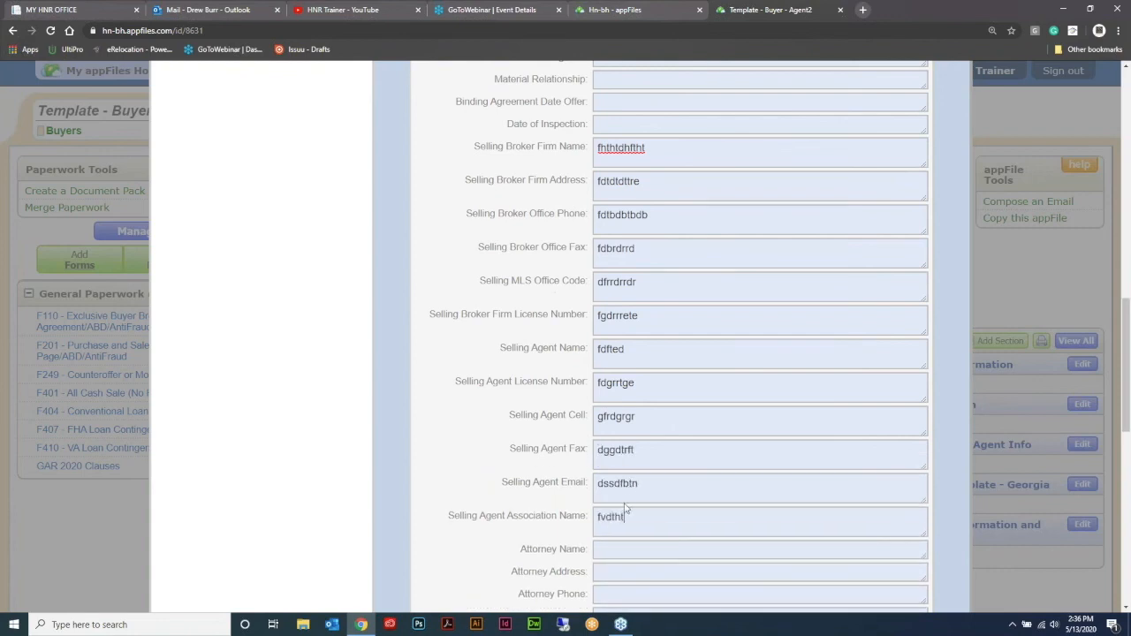
{"action": "scroll", "coordinate": [840, 354], "scroll_direction": "down", "scroll_amount": 3}
{"action": "scroll", "coordinate": [843, 371], "scroll_direction": "up", "scroll_amount": 15}
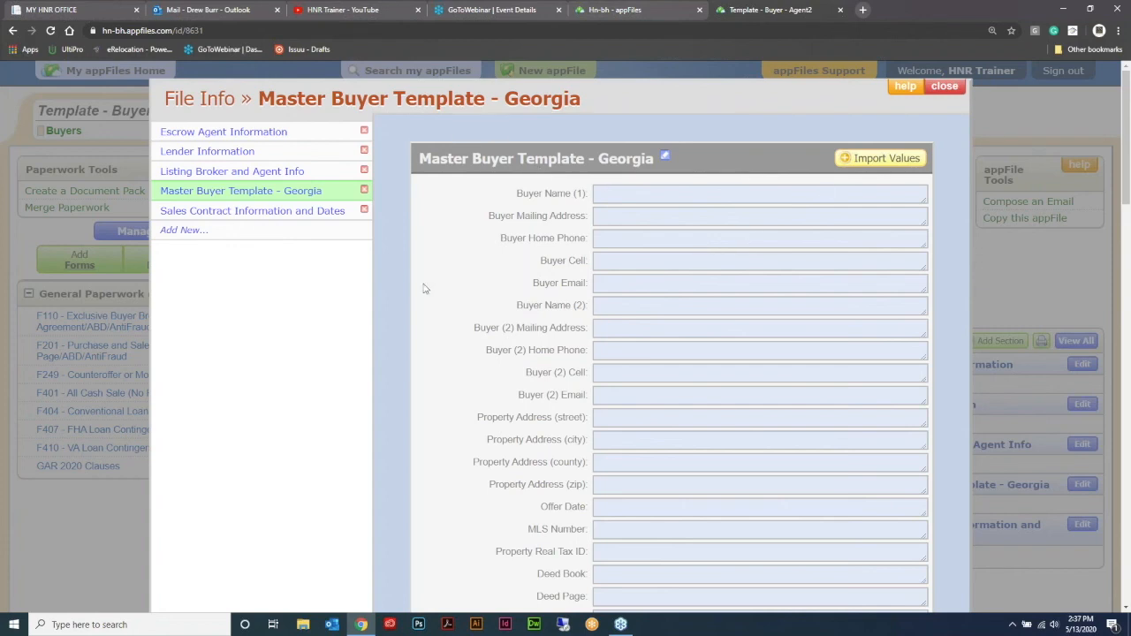
{"action": "left_click", "coordinate": [944, 87]}
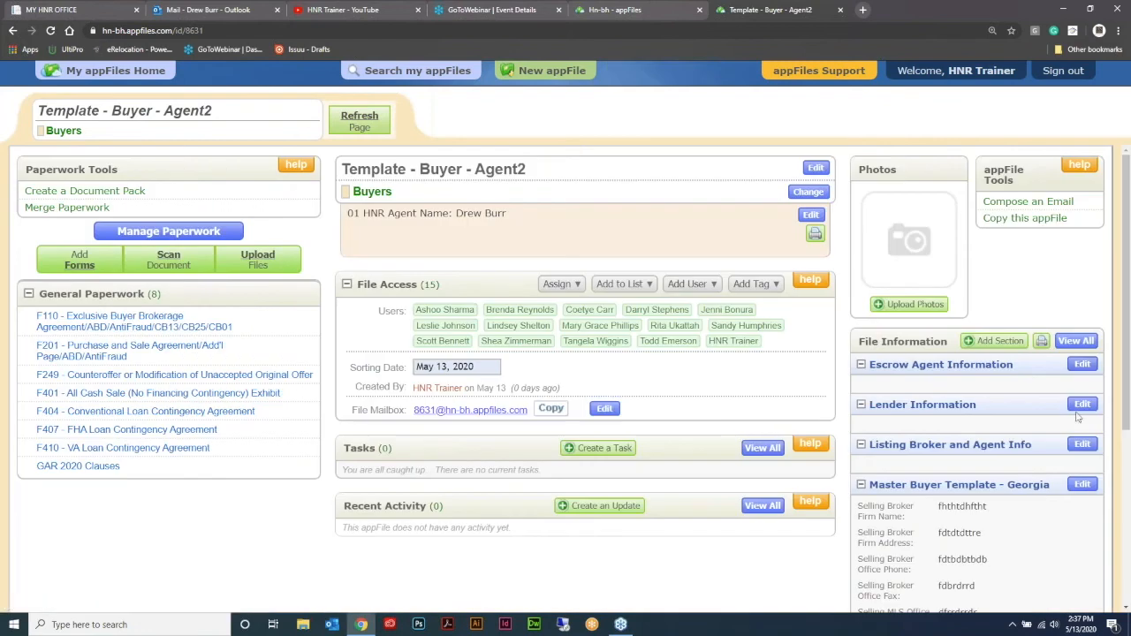
Step: Review the saved broker and agent values in Master Buyer Template - Georgia and preview importing them into the F110 agreement
{"action": "left_click", "coordinate": [1082, 365]}
{"action": "scroll", "coordinate": [287, 198], "scroll_direction": "down", "scroll_amount": 10}
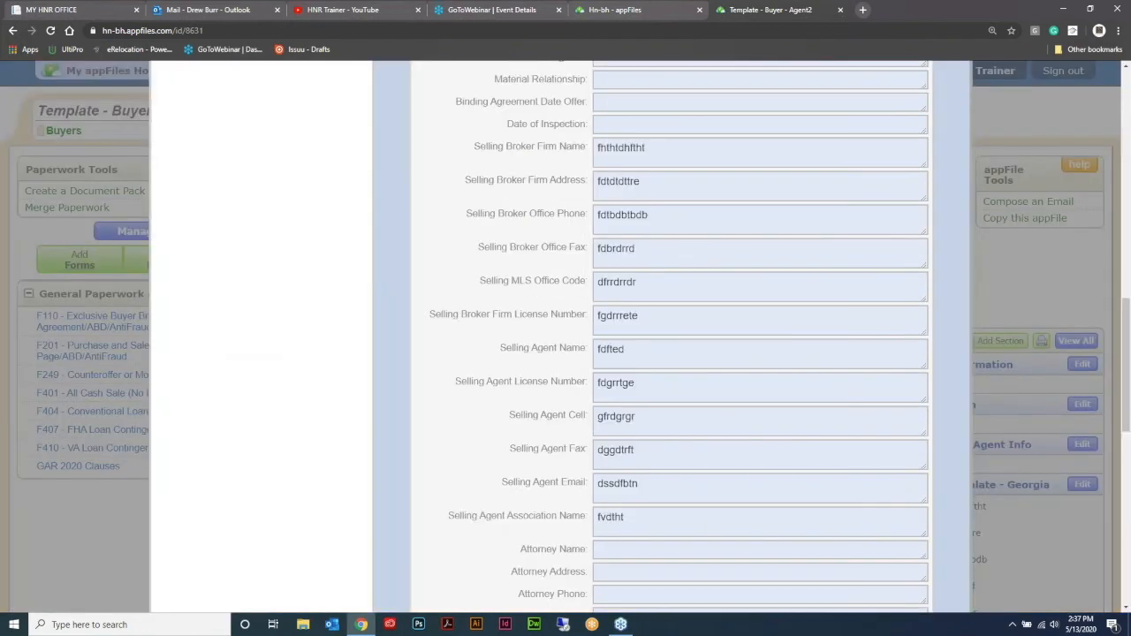
{"action": "scroll", "coordinate": [695, 342], "scroll_direction": "up", "scroll_amount": 10}
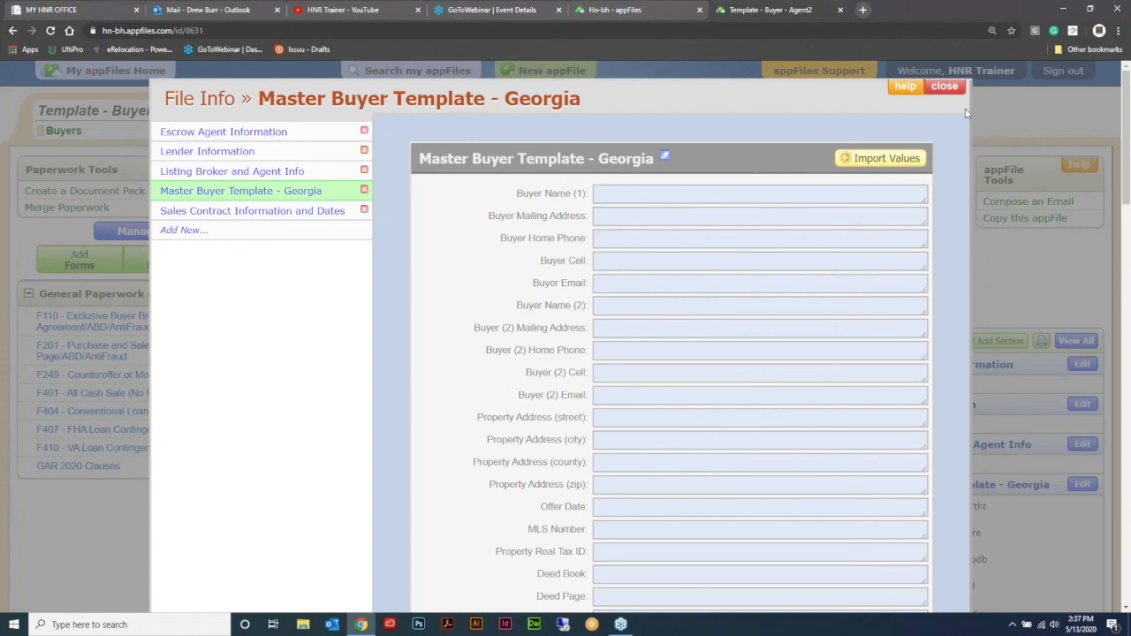
{"action": "left_click", "coordinate": [943, 86]}
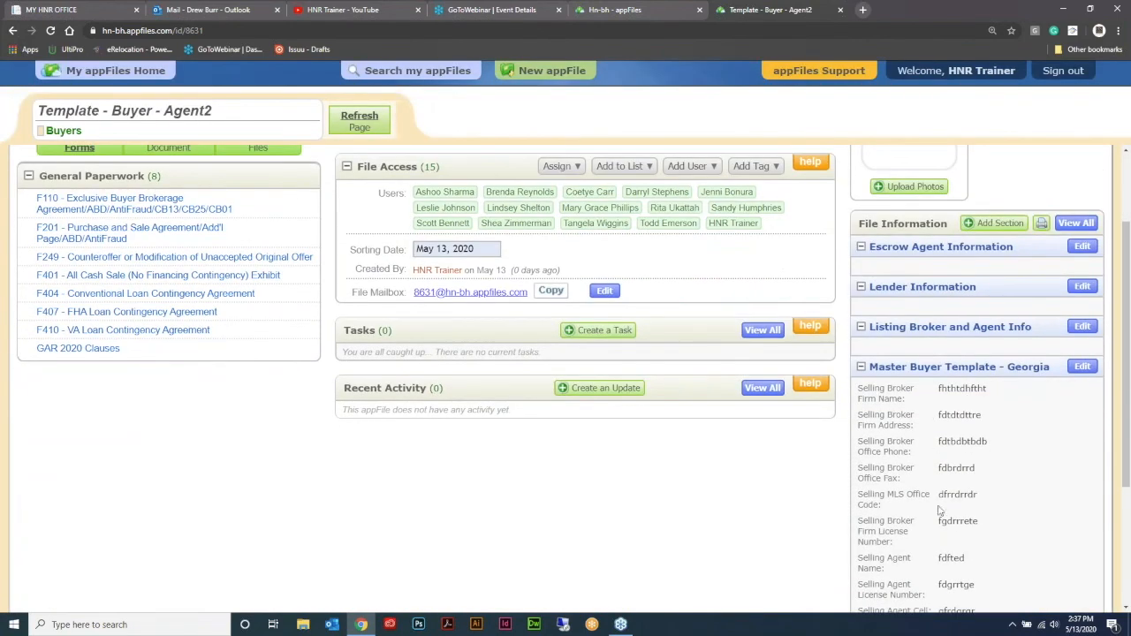
{"action": "left_click", "coordinate": [128, 203]}
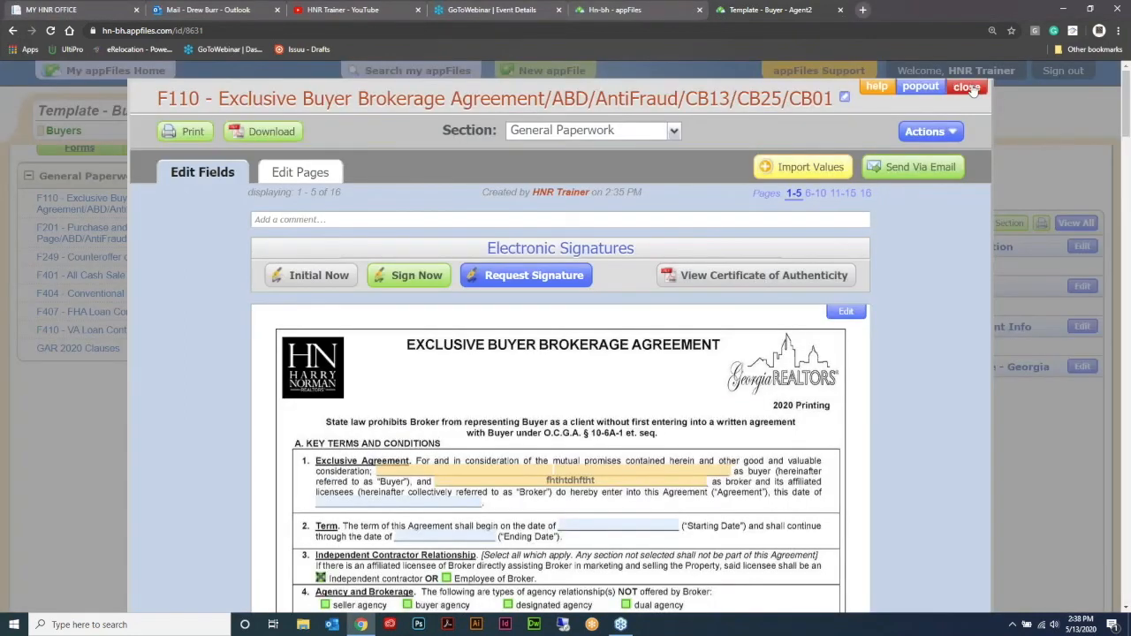
{"action": "left_click", "coordinate": [968, 88]}
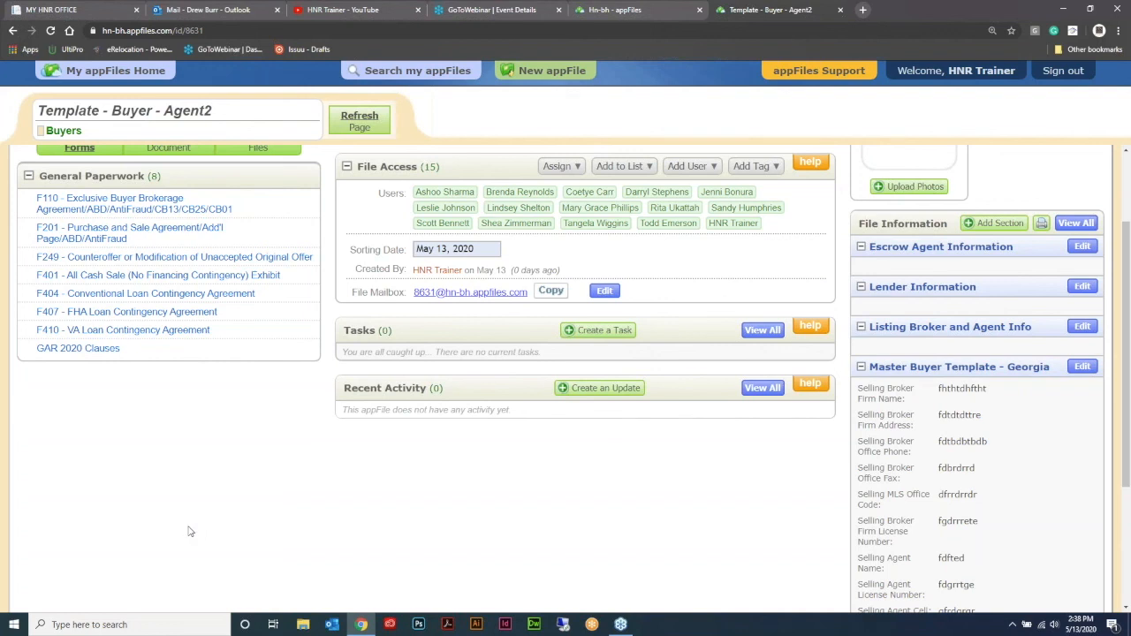
Step: Set up a new appFile copy of the template: enter the buyer's name, agent represents Buyer, transaction type Residential Single Family, referral type Personal Referral
{"action": "scroll", "coordinate": [188, 531], "scroll_direction": "up", "scroll_amount": 2}
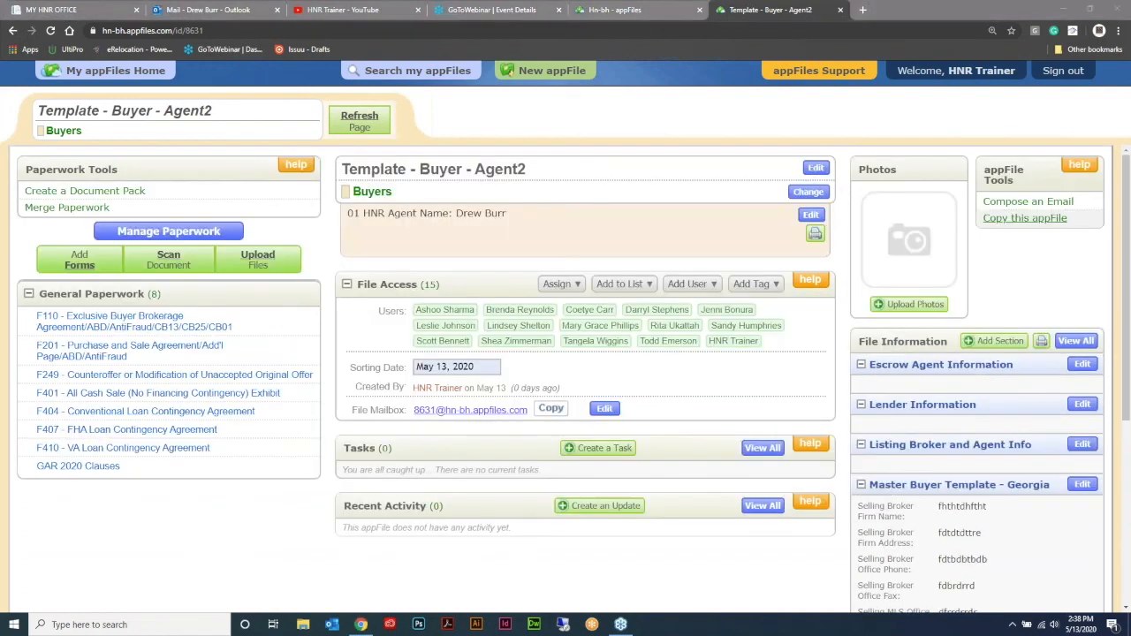
{"action": "left_click", "coordinate": [1025, 217]}
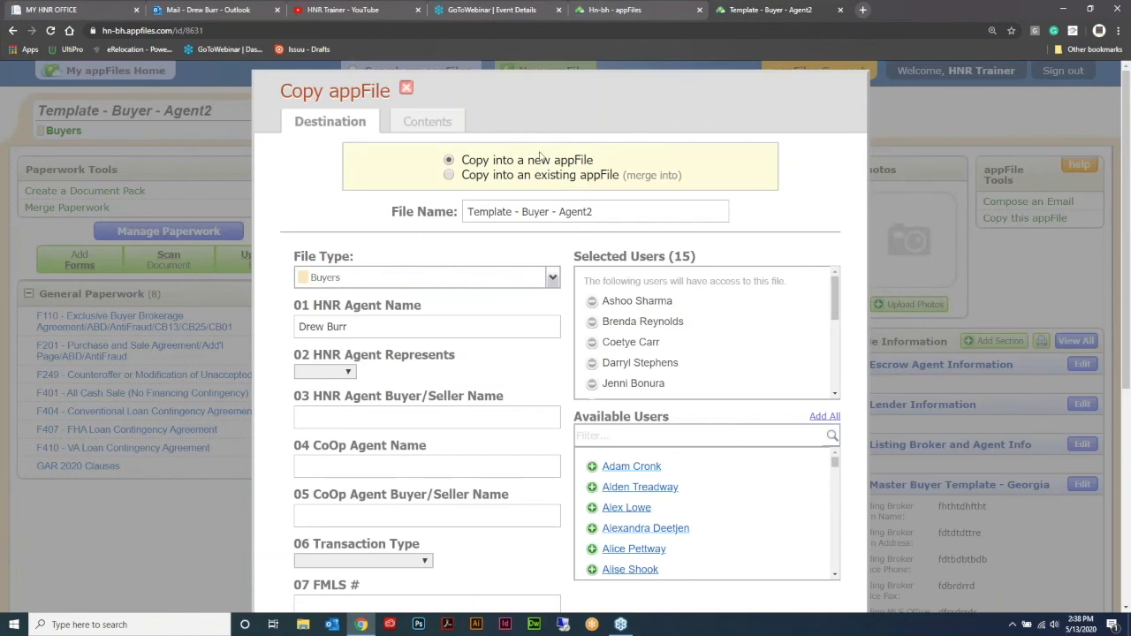
{"action": "scroll", "coordinate": [386, 212], "scroll_direction": "down", "scroll_amount": 2}
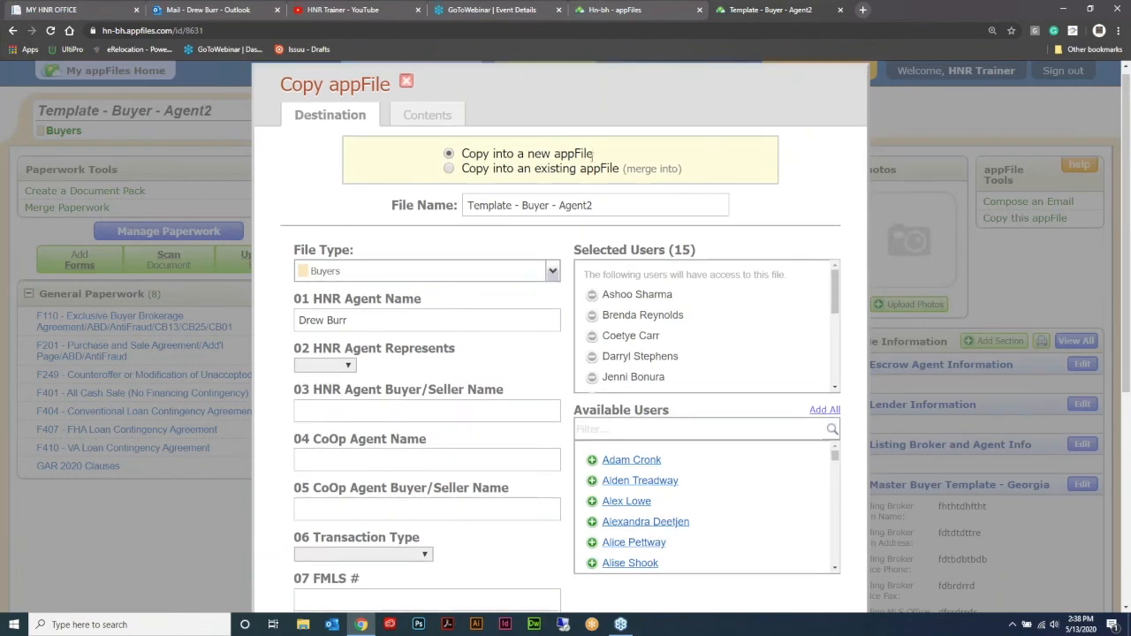
{"action": "scroll", "coordinate": [385, 212], "scroll_direction": "up", "scroll_amount": 2}
{"action": "left_click_drag", "start_coordinate": [601, 212], "coordinate": [405, 209]}
{"action": "scroll", "coordinate": [591, 316], "scroll_direction": "down", "scroll_amount": 5}
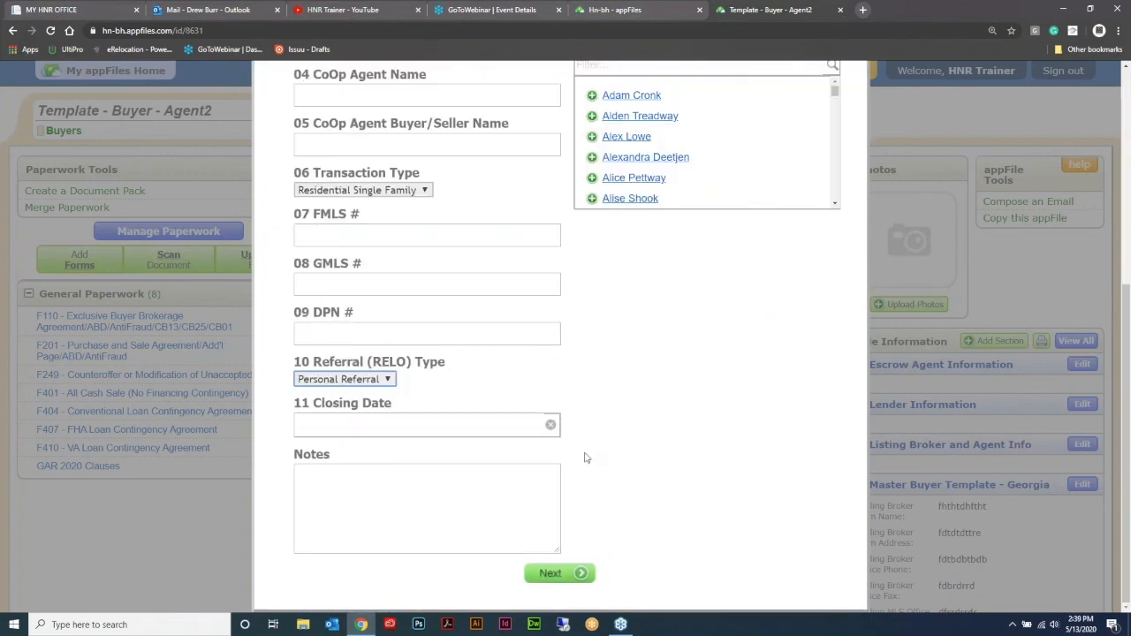
{"action": "left_click", "coordinate": [579, 573]}
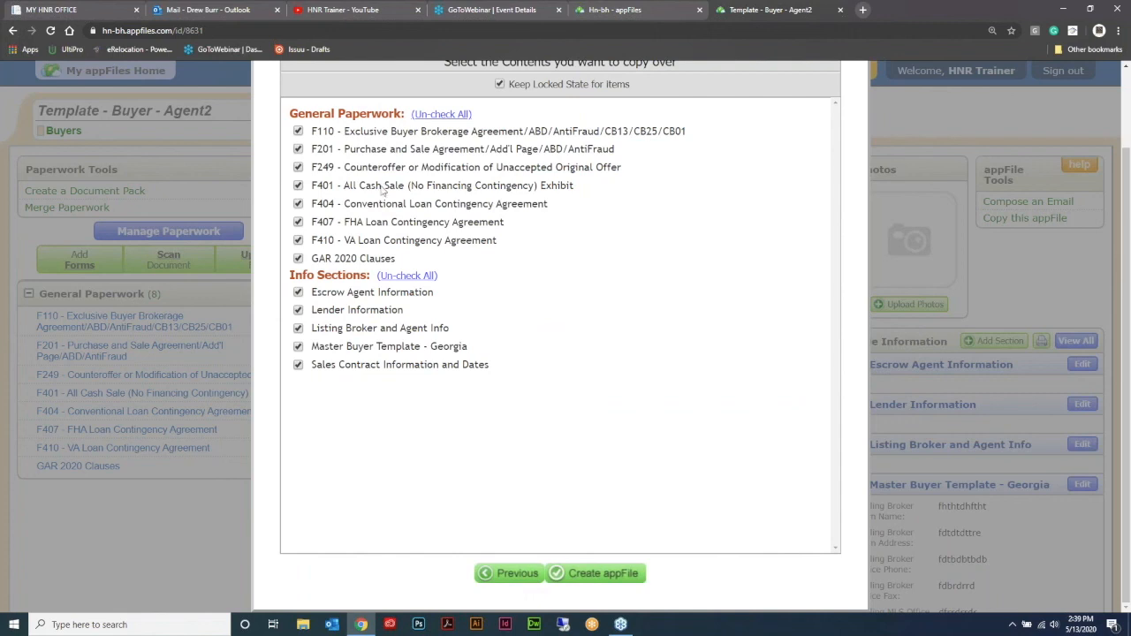
Step: Exclude forms F249, F404, F407 and F410 from the contents to copy, and create the new appFile
{"action": "left_click", "coordinate": [421, 278]}
{"action": "left_click", "coordinate": [299, 168]}
{"action": "left_click", "coordinate": [298, 204]}
{"action": "left_click", "coordinate": [298, 223]}
{"action": "left_click", "coordinate": [298, 241]}
{"action": "left_click", "coordinate": [618, 572]}
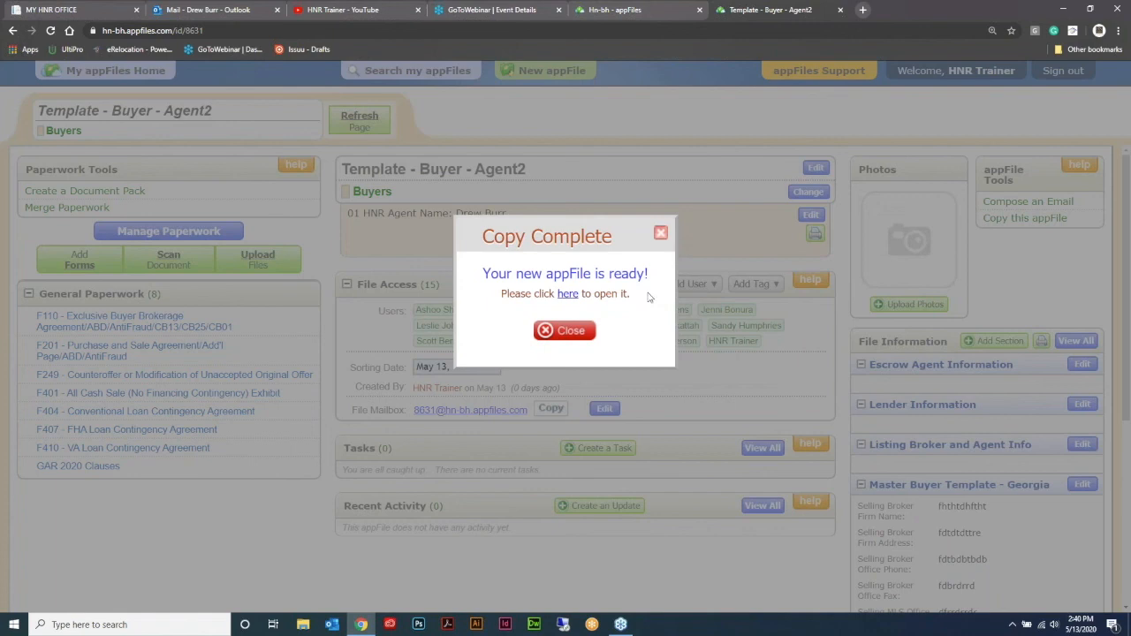
Step: Open the newly created buyer appFile and review its copied paperwork and file information sections
{"action": "left_click", "coordinate": [568, 296]}
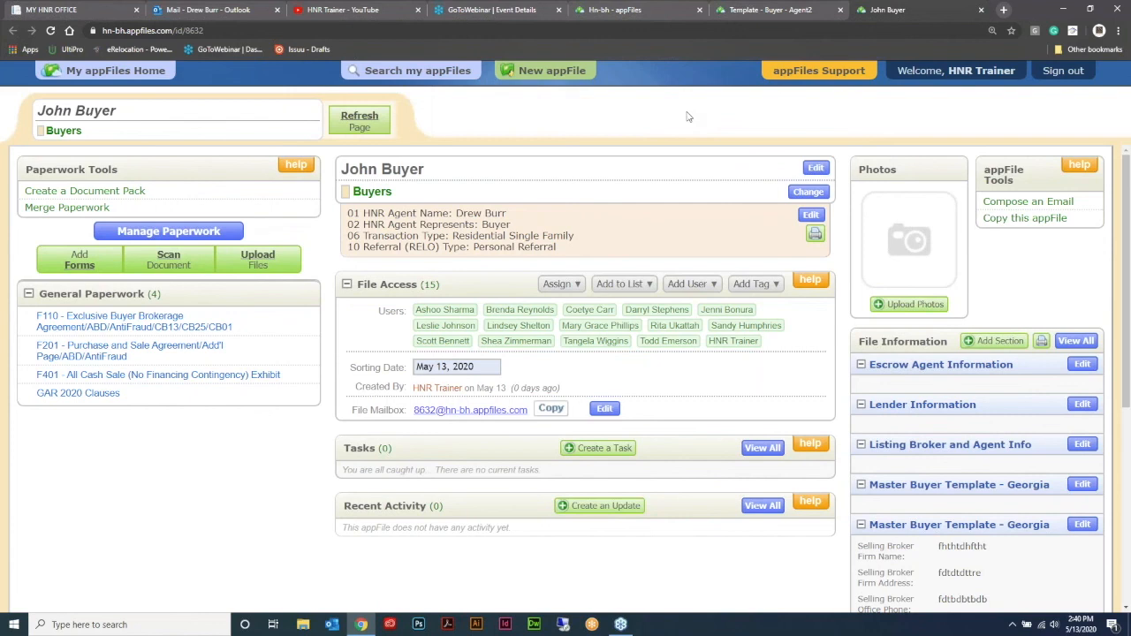
{"action": "scroll", "coordinate": [975, 568], "scroll_direction": "down", "scroll_amount": 2}
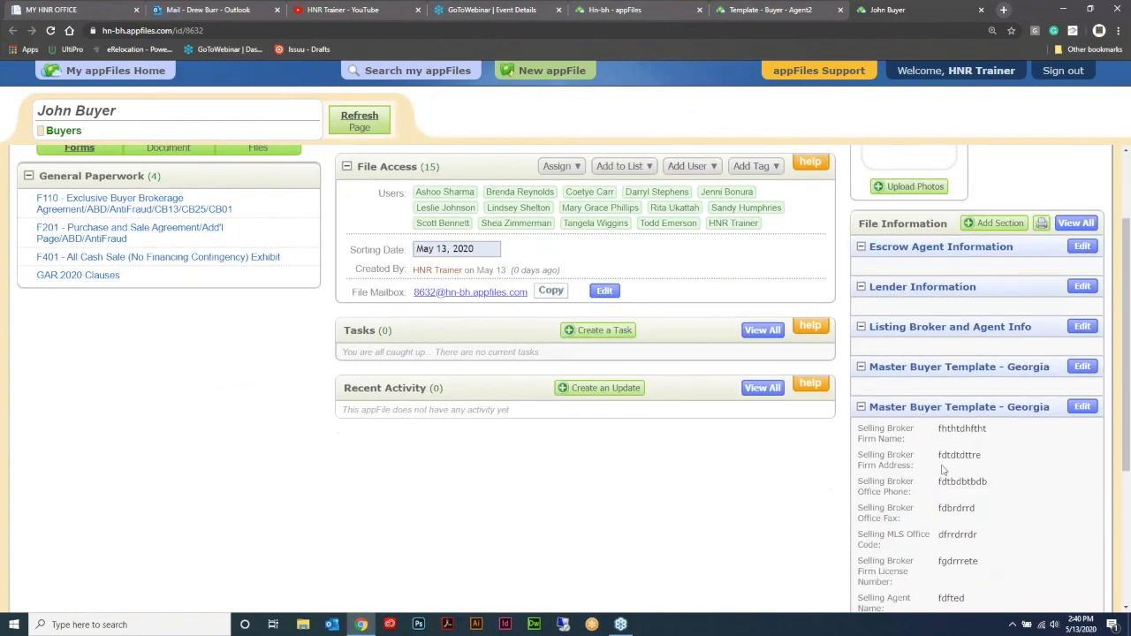
{"action": "scroll", "coordinate": [757, 530], "scroll_direction": "up", "scroll_amount": 2}
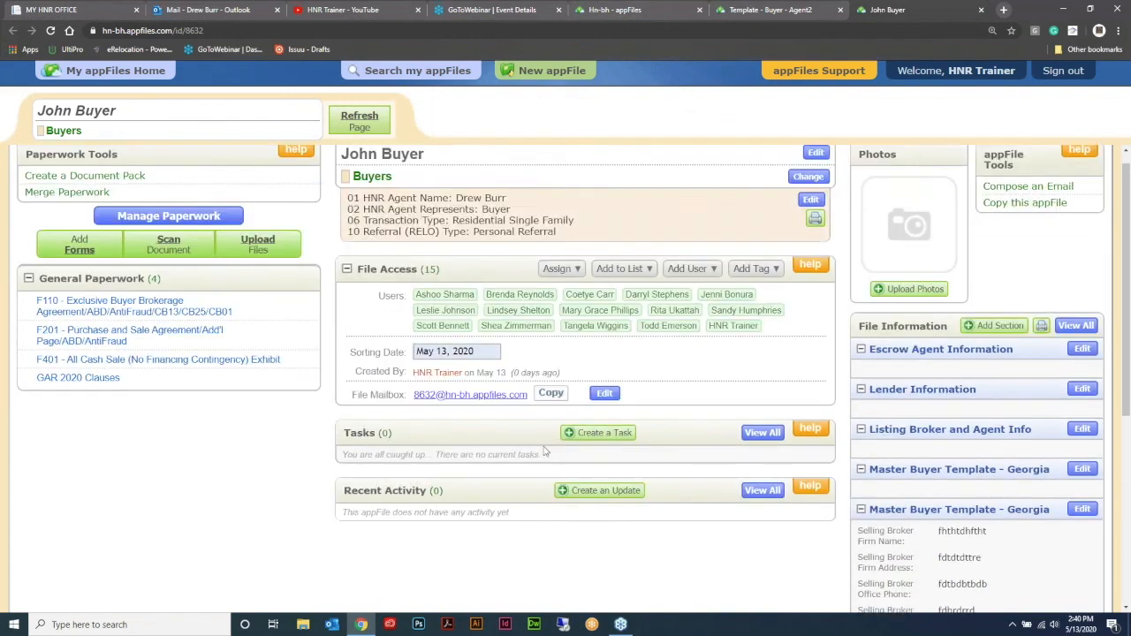